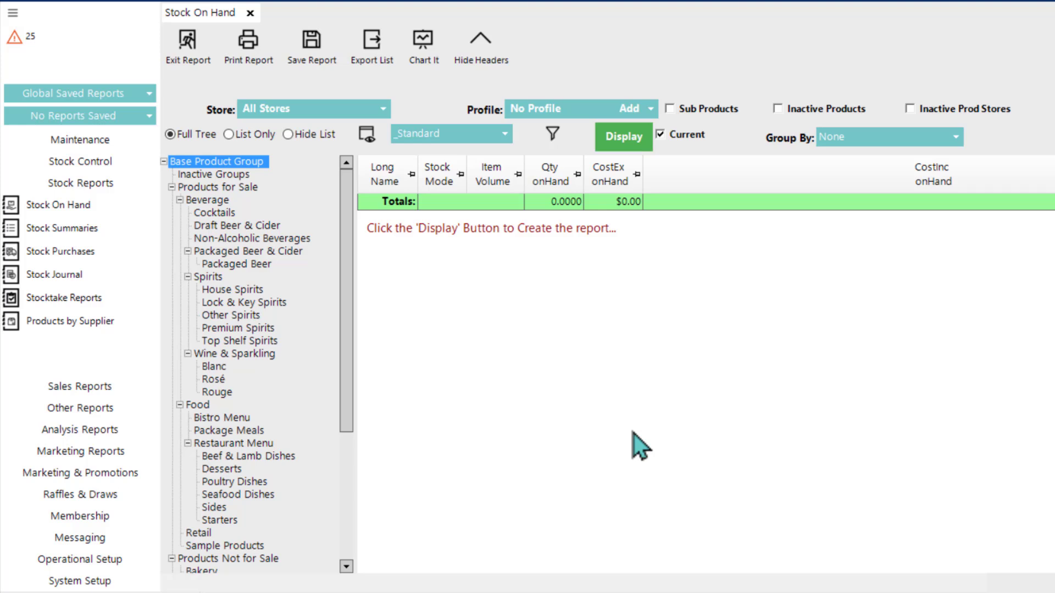
Step: Display the Stock On Hand report for all stores, check the store choices, and turn off the Current option
click(613, 142)
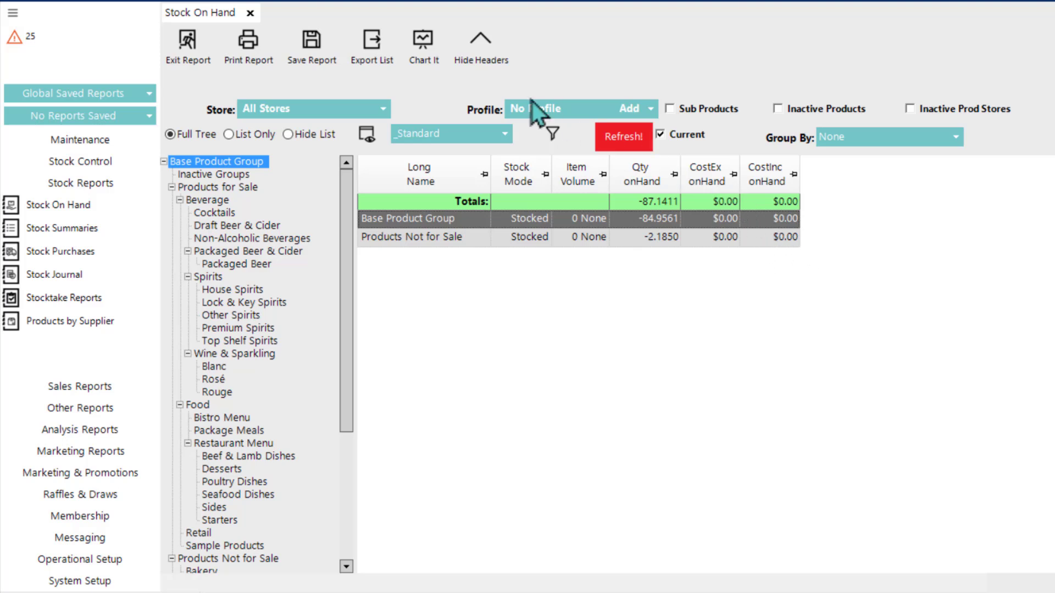
click(292, 113)
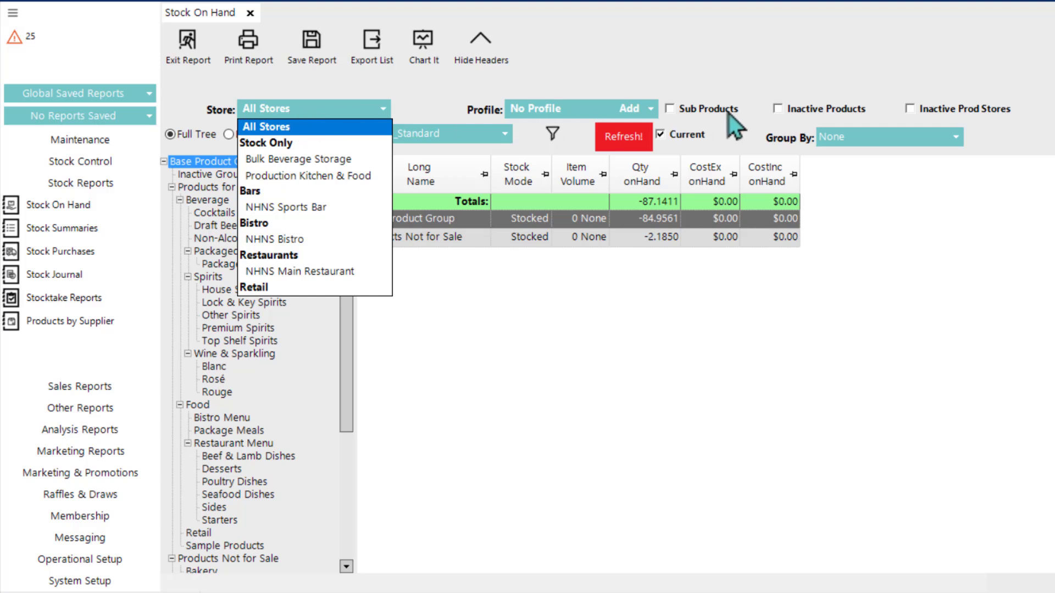
click(684, 124)
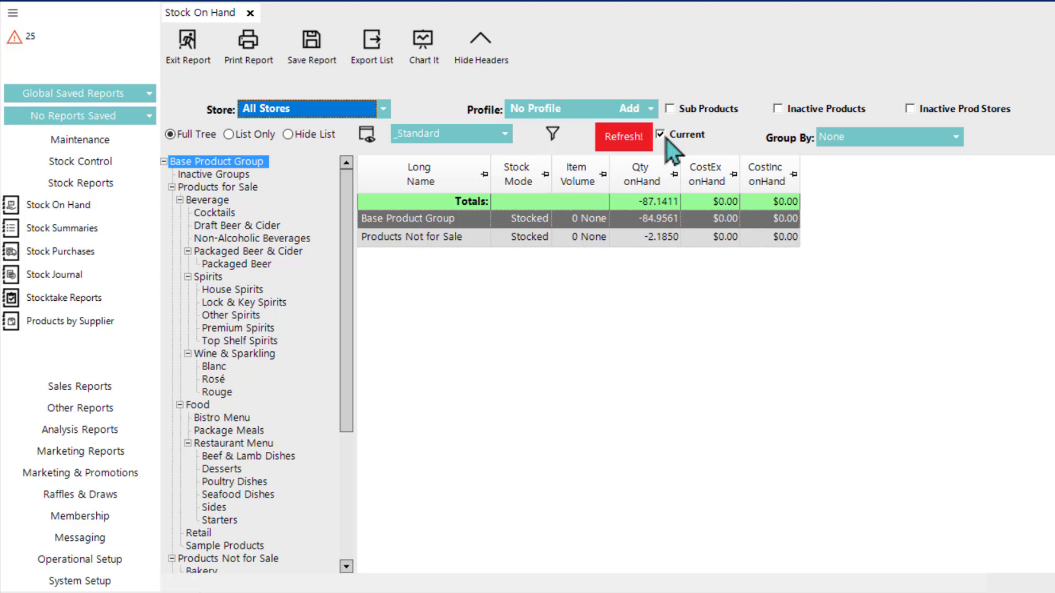
click(662, 137)
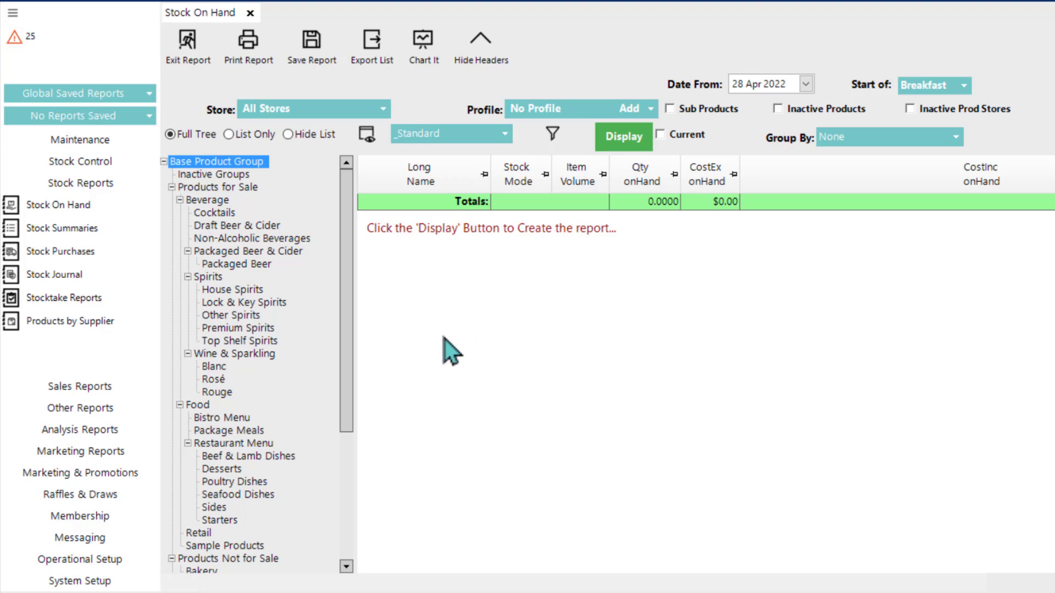
Step: Open the Stock Summaries report to view its store choices, and open the Stock Purchases report
click(43, 230)
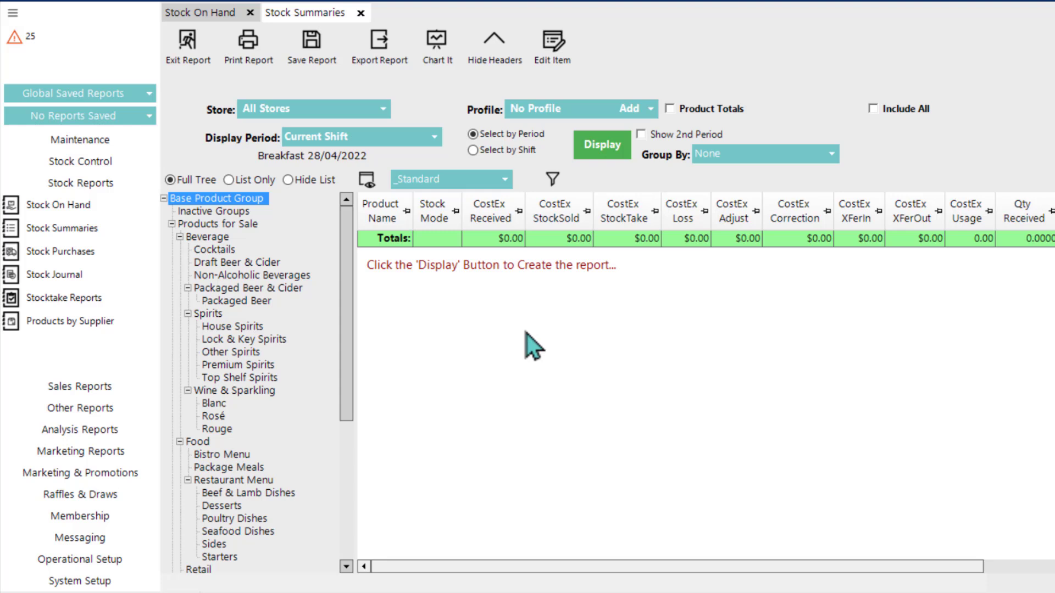
click(323, 114)
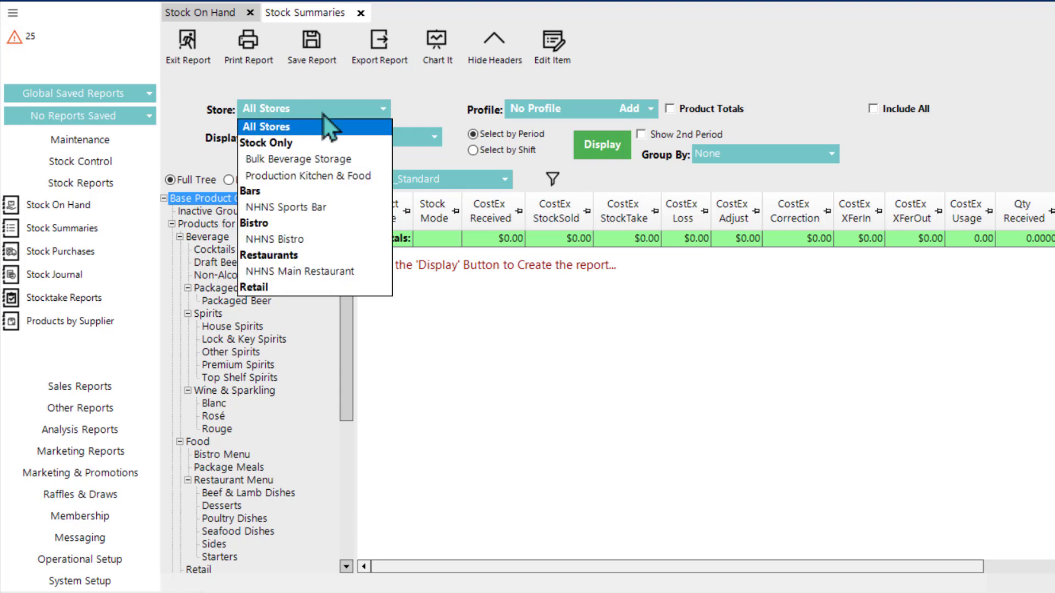
click(425, 103)
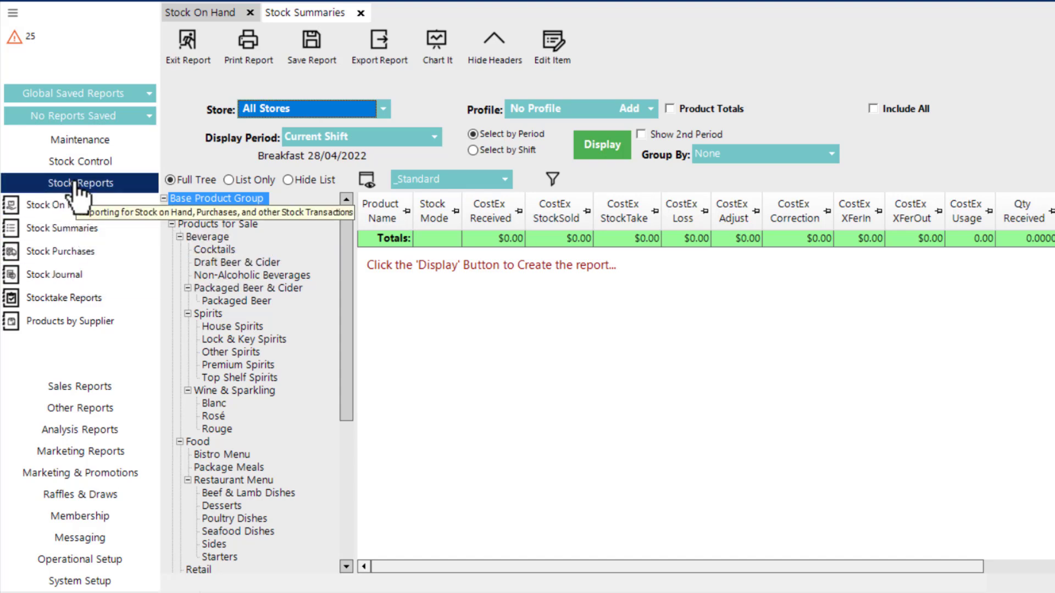
click(79, 251)
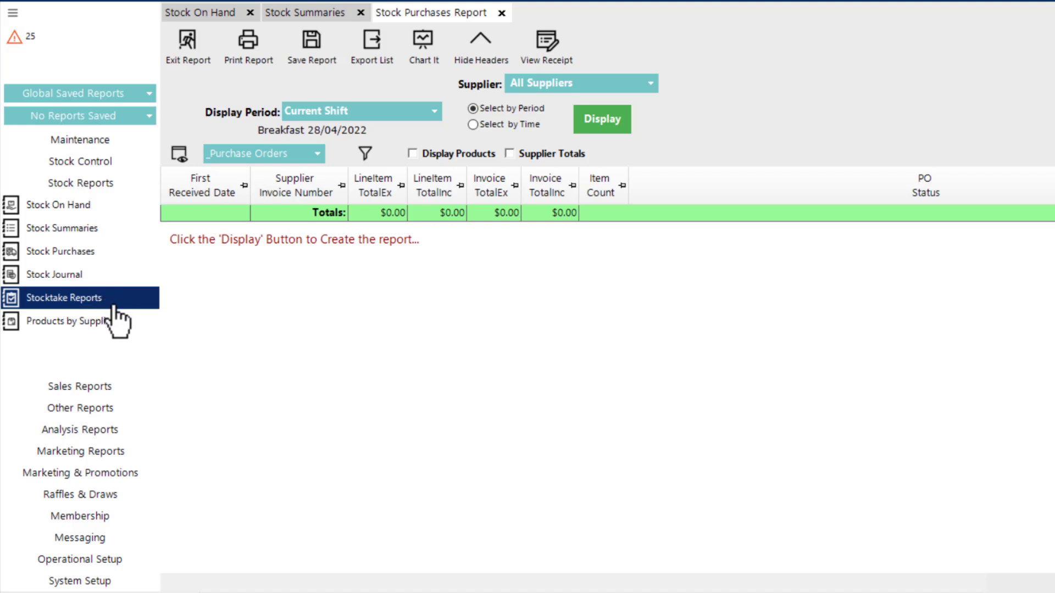
Step: Open the Products by Supplier list and check its supplier choices
click(95, 325)
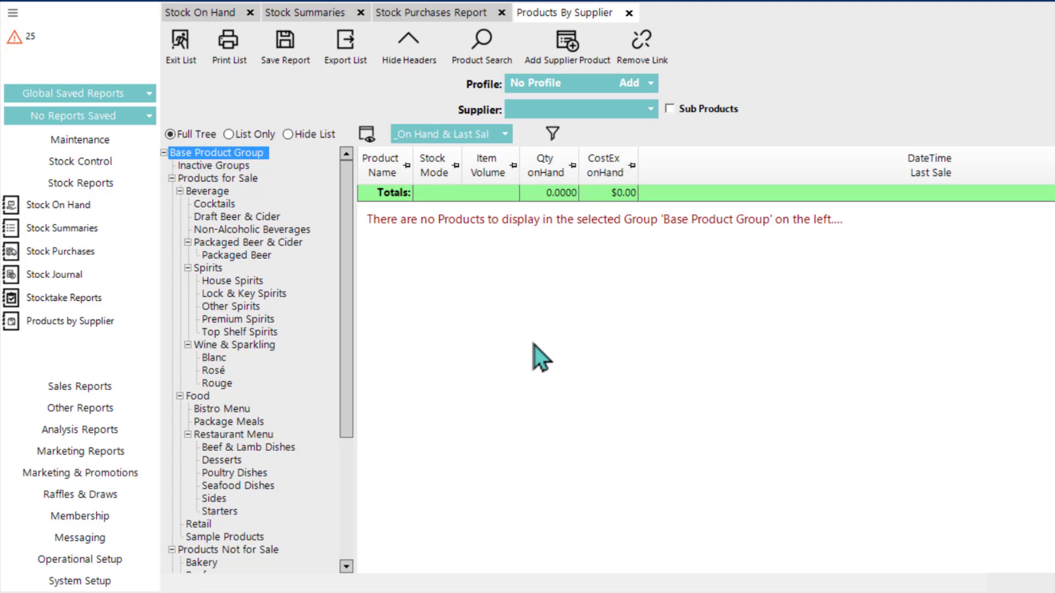
click(542, 108)
click(649, 257)
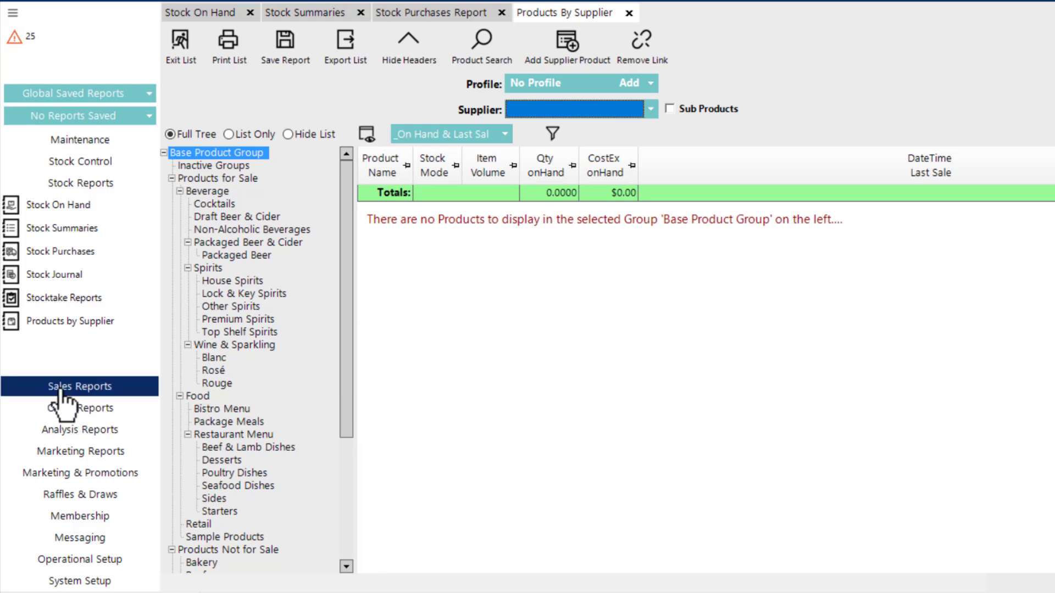
click(526, 113)
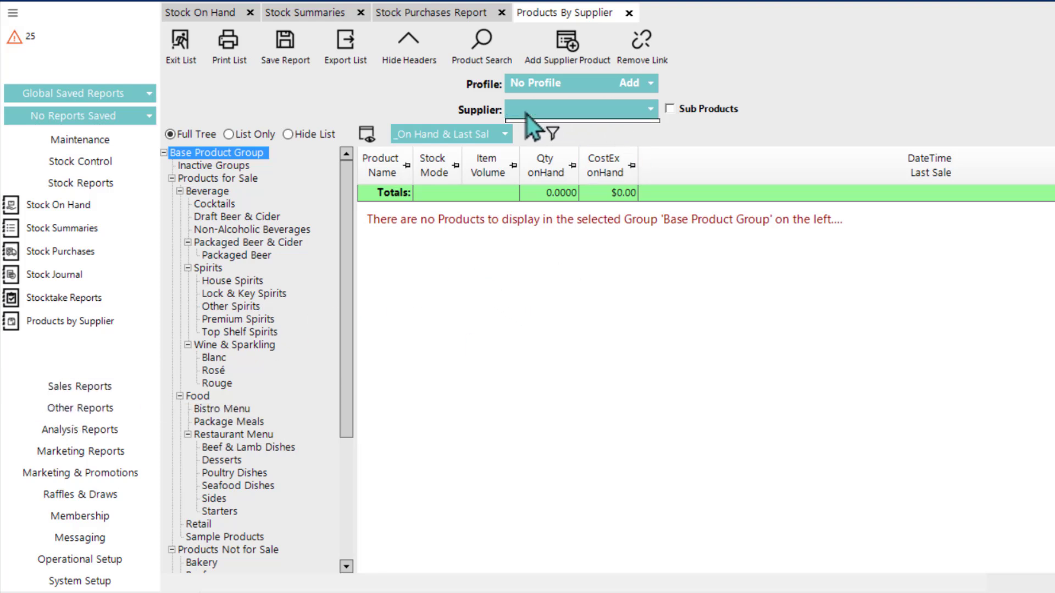
click(603, 115)
click(602, 115)
click(638, 113)
click(588, 114)
click(594, 131)
click(577, 117)
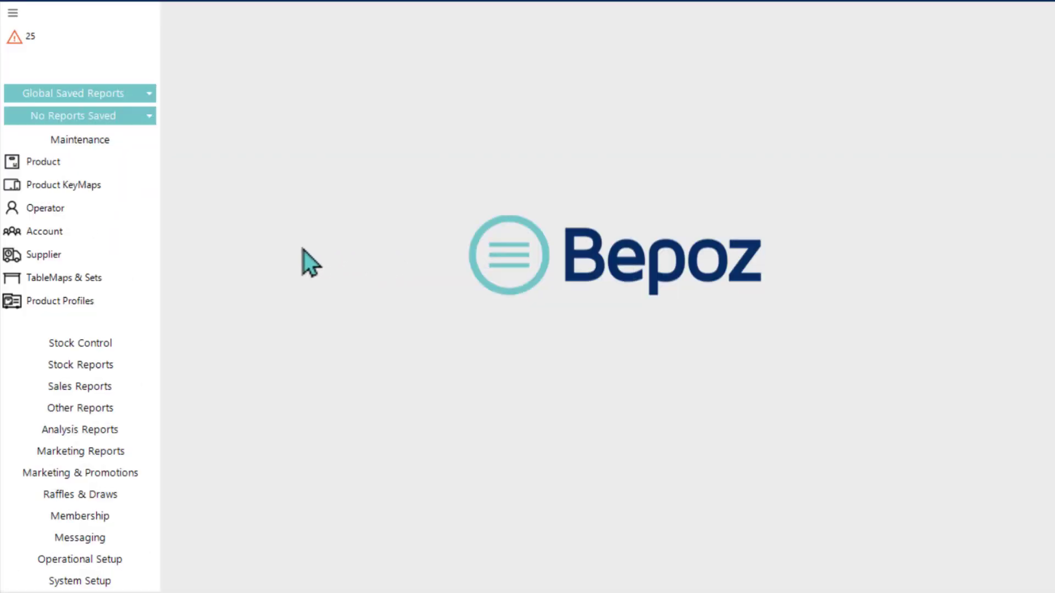
Step: Open the Period Summary sales report and display it for the NHNS Main Restaurant store over the Current Year
click(102, 387)
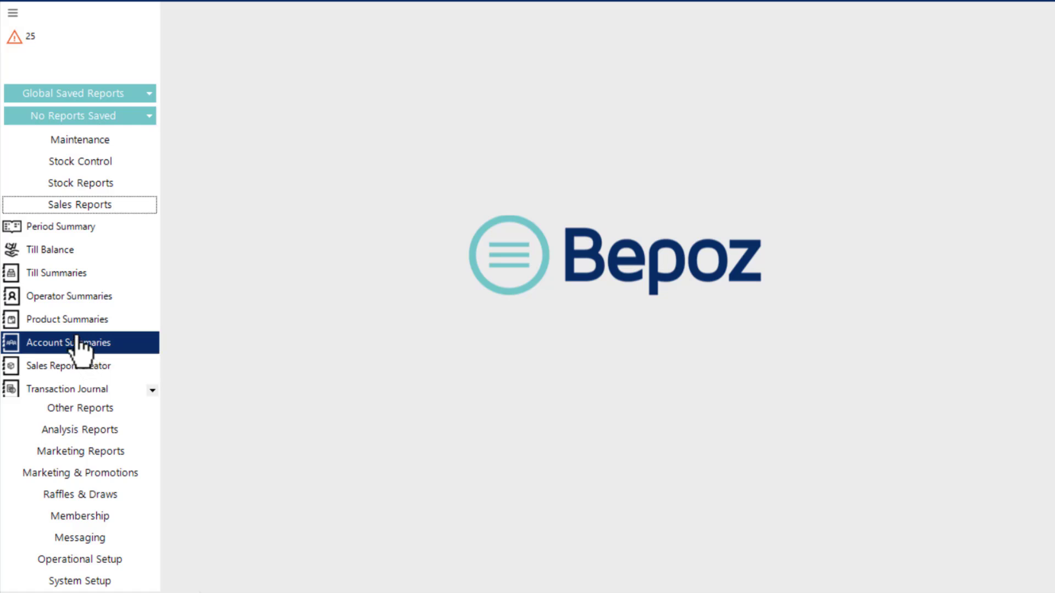
click(72, 233)
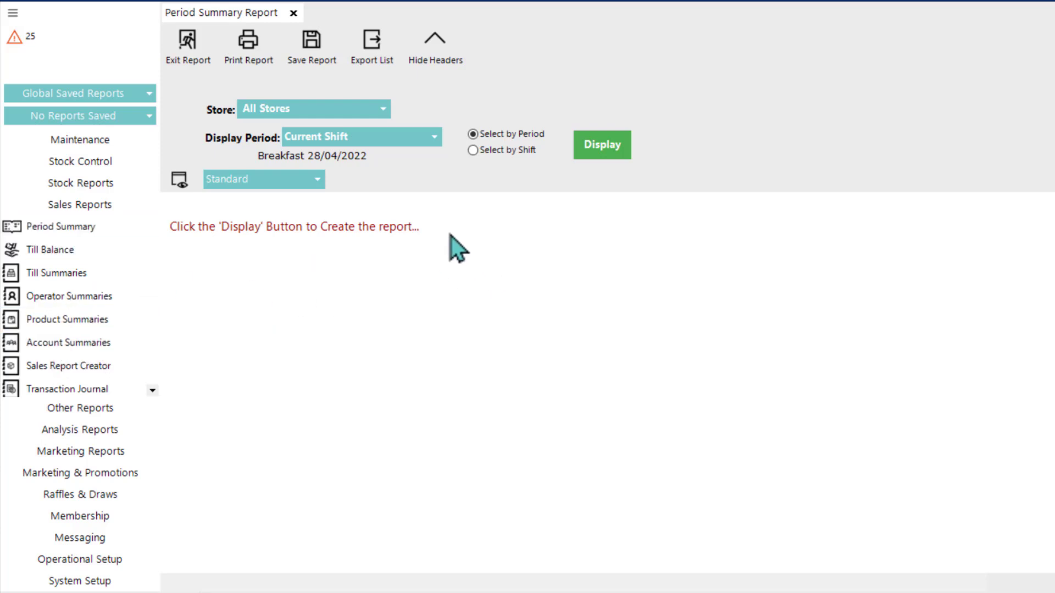
click(283, 114)
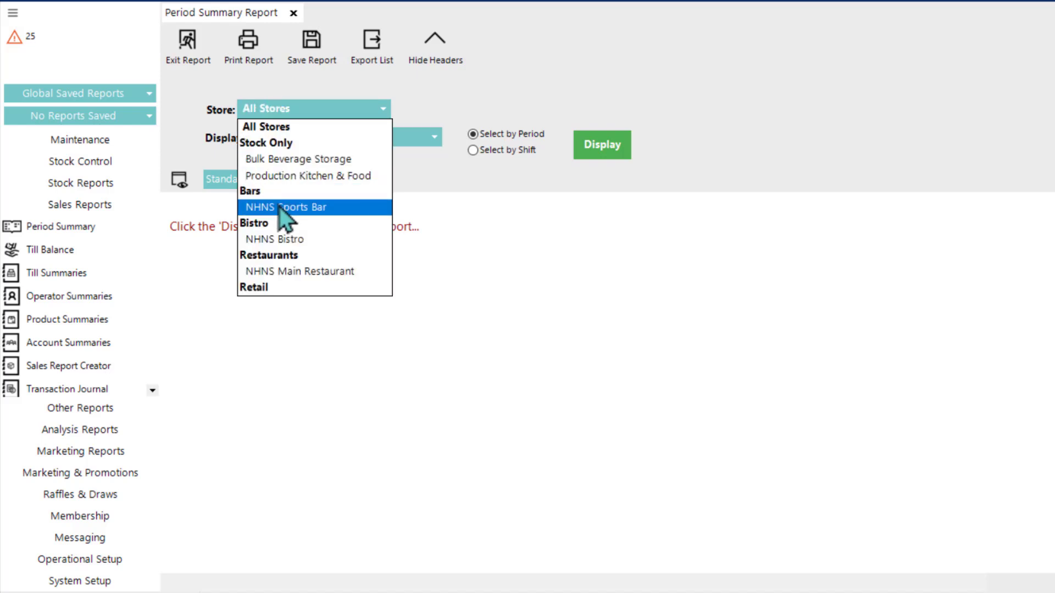
click(282, 272)
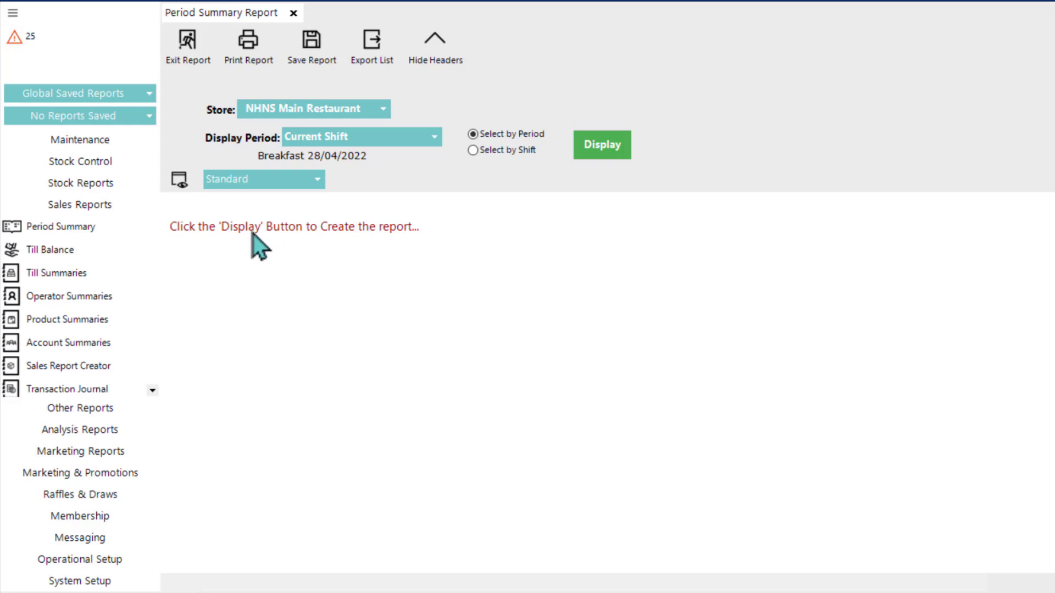
click(341, 143)
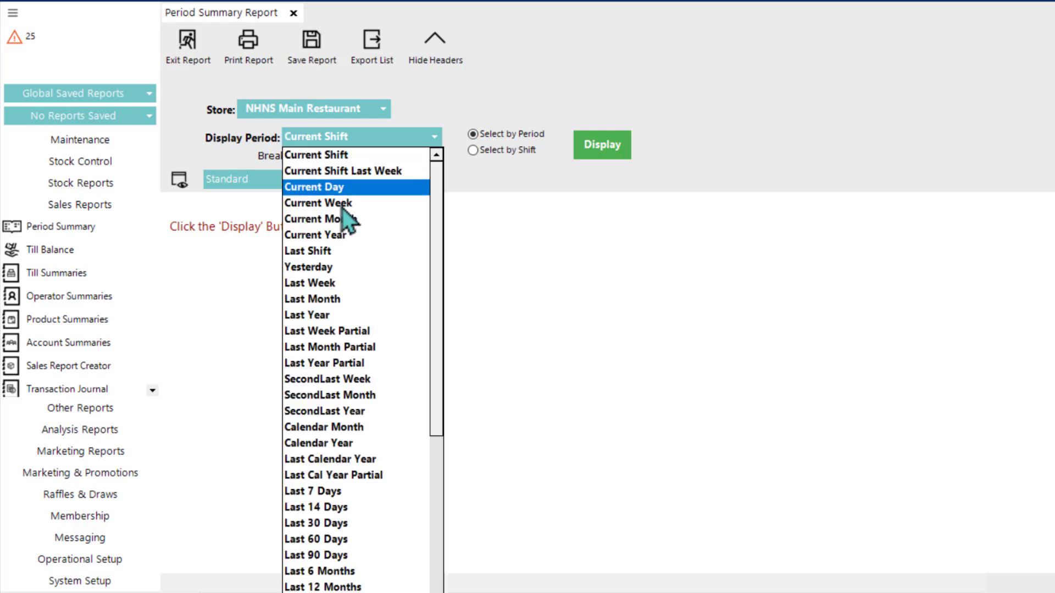
click(338, 237)
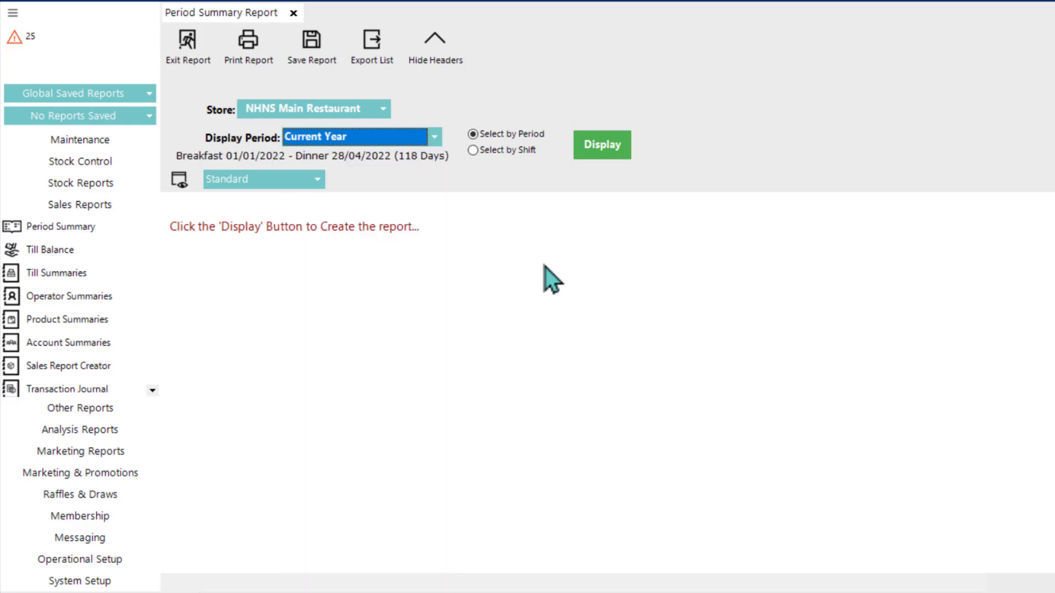
click(617, 140)
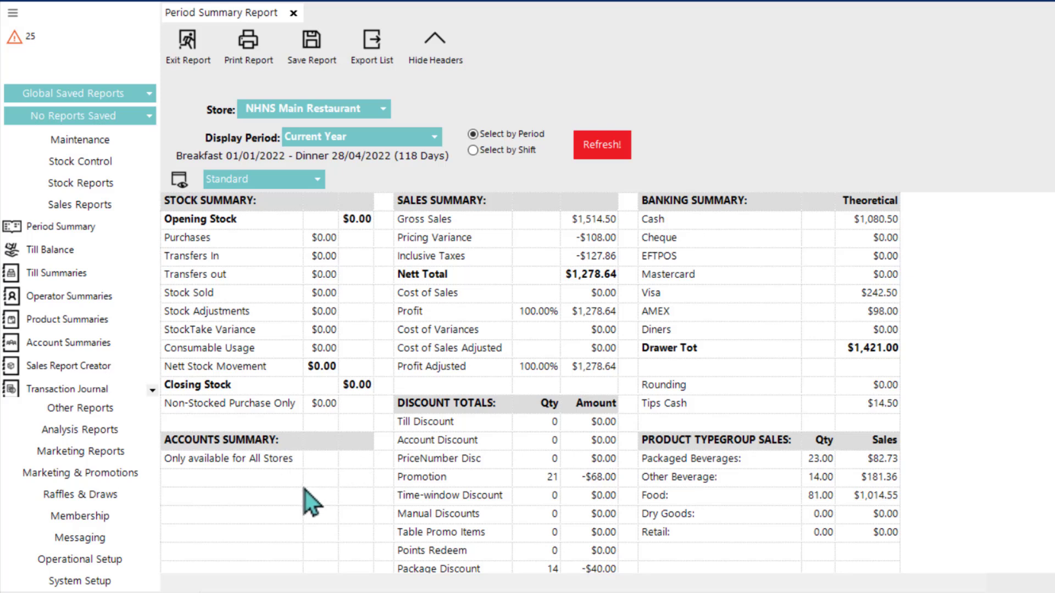
Step: Change the Period Summary report's store to All Stores and refresh it
click(302, 113)
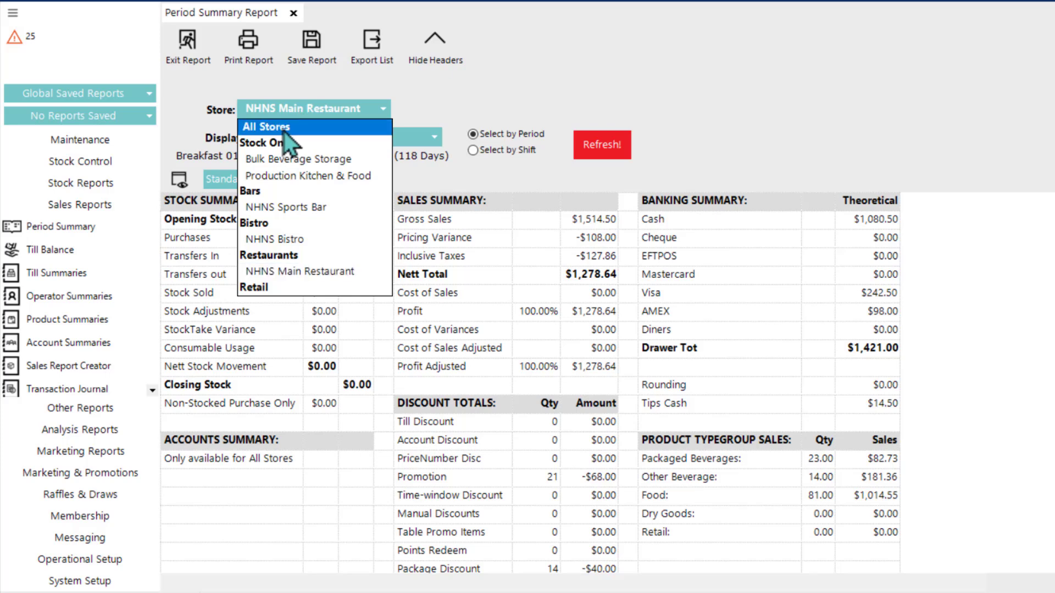
click(282, 131)
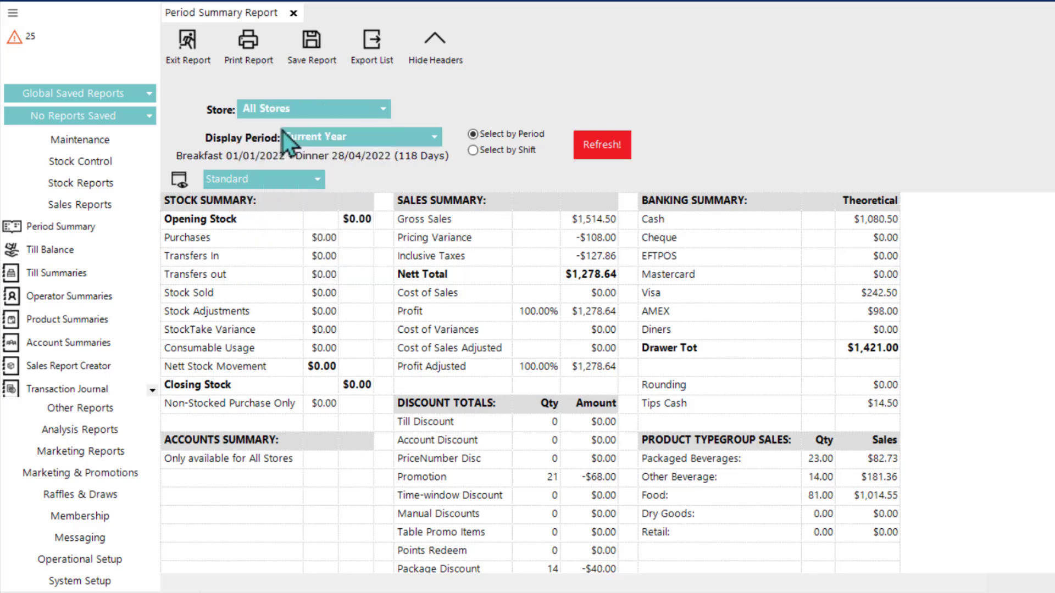
click(596, 149)
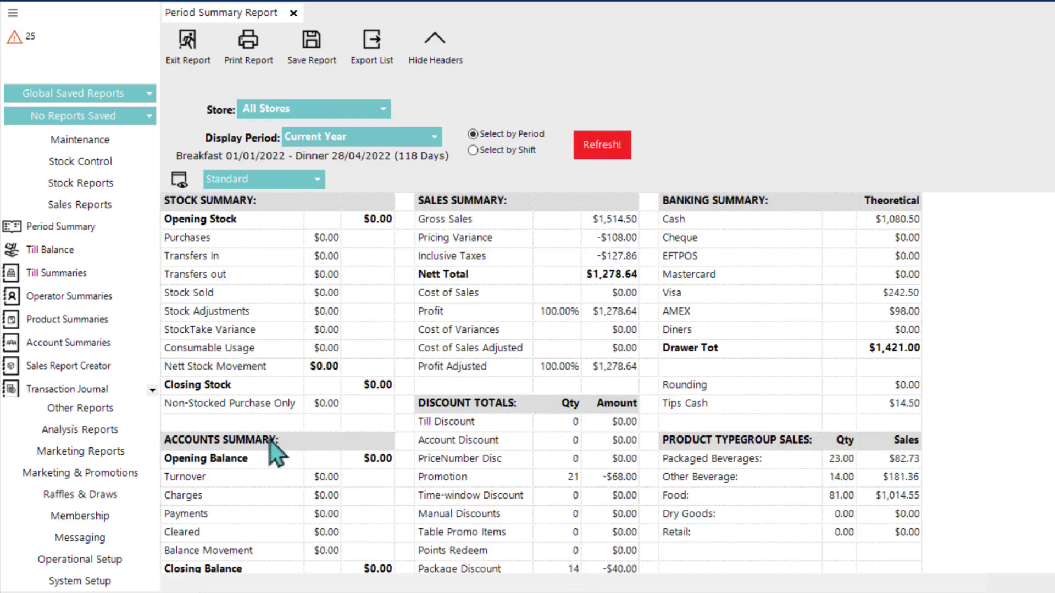
Step: Examine the stock, sales, banking, accounts, discount and product type group sections of the Period Summary report
scroll(291, 423, down, 3)
scroll(305, 433, up, 3)
scroll(526, 390, down, 2)
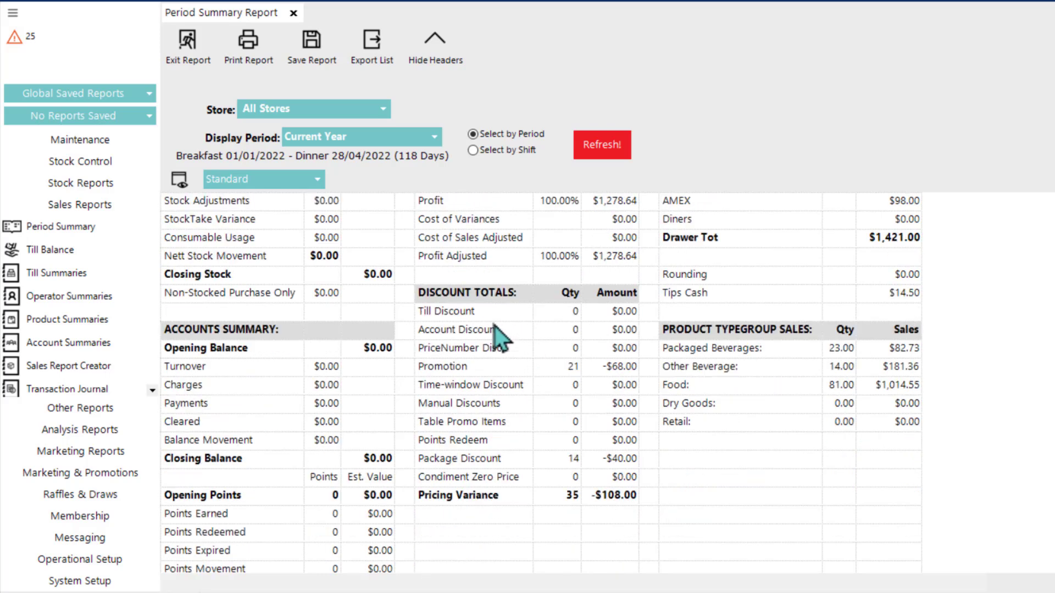
scroll(499, 332, up, 1)
scroll(527, 413, up, 1)
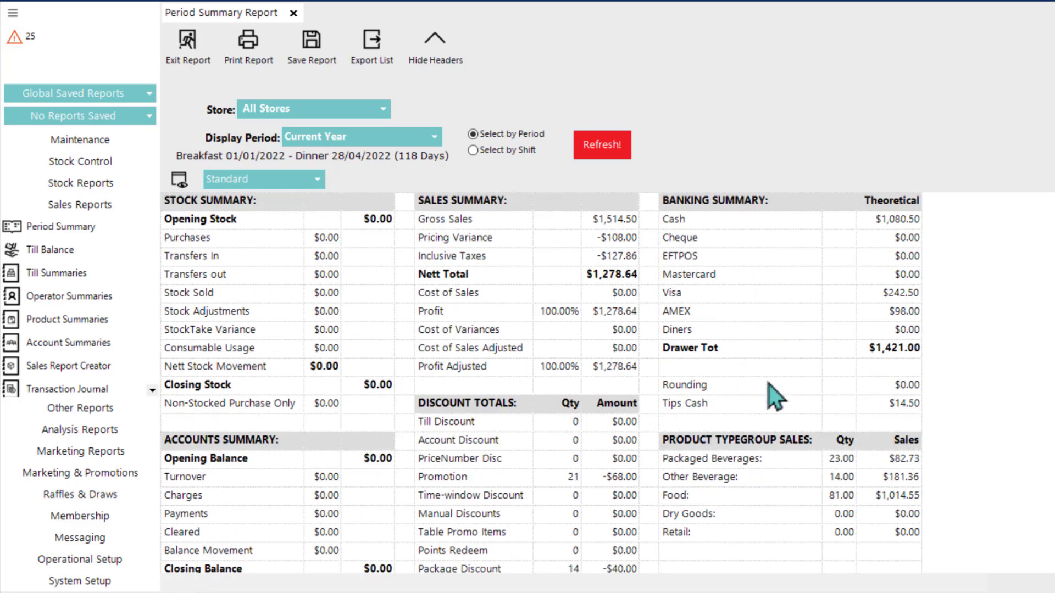
scroll(781, 426, down, 1)
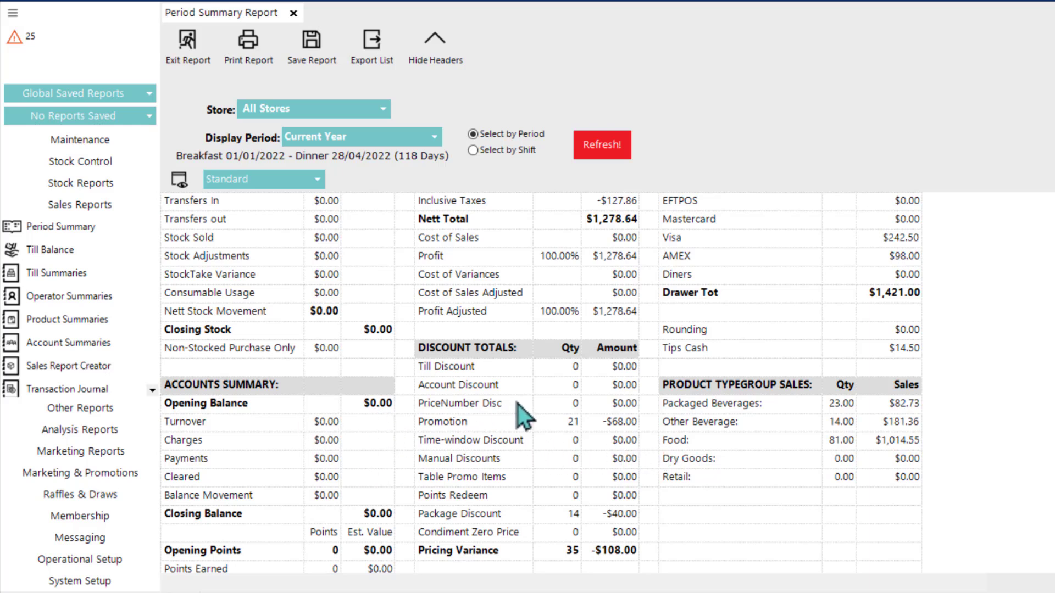
scroll(509, 410, up, 1)
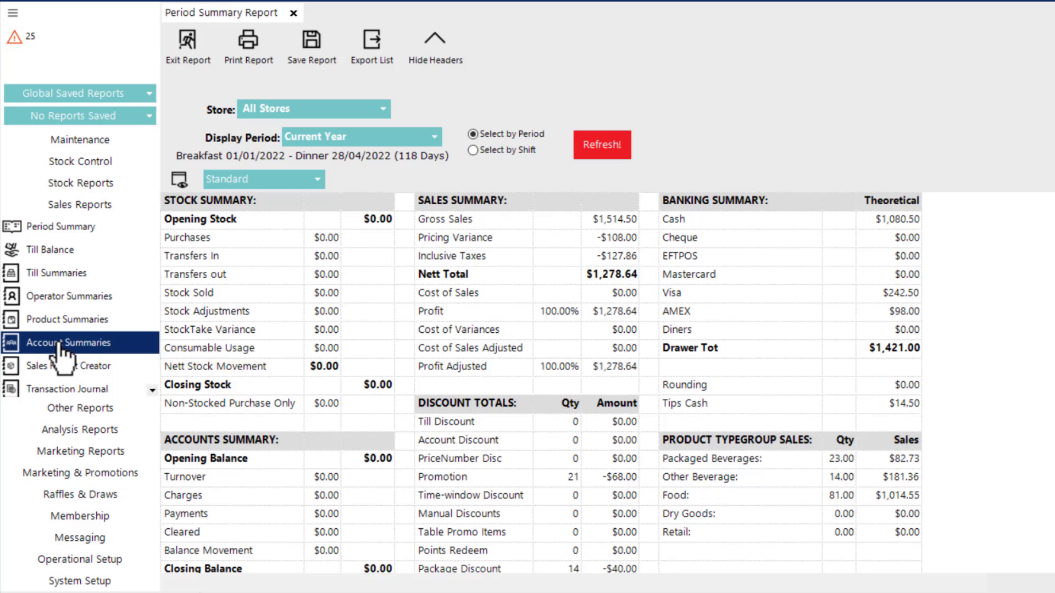
Step: Open the Till Summaries report and review its available layouts and TimeSpan choices, keeping the _Standard layout and no time span
click(88, 275)
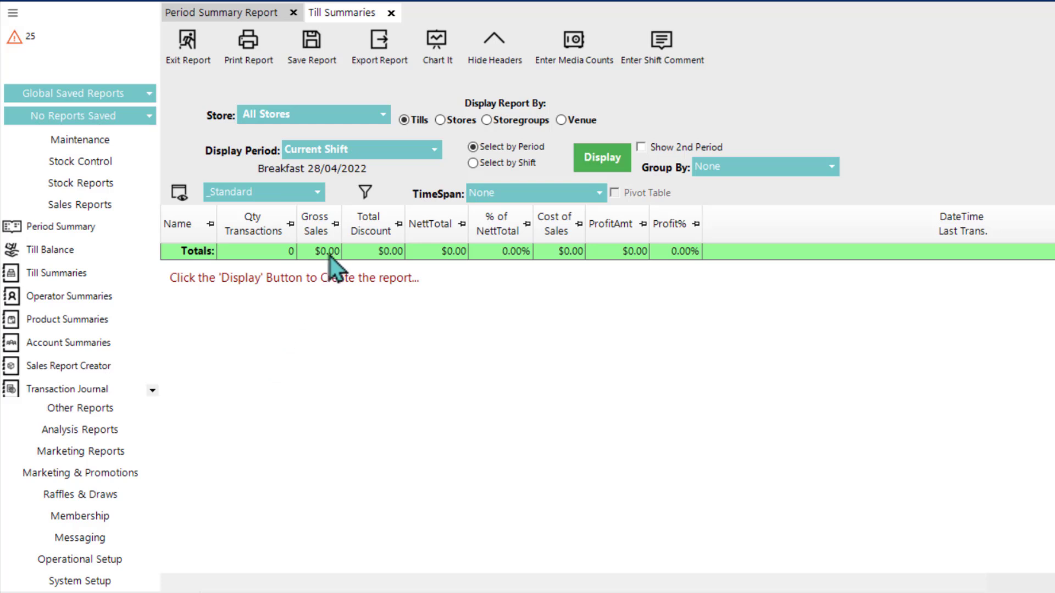
click(276, 199)
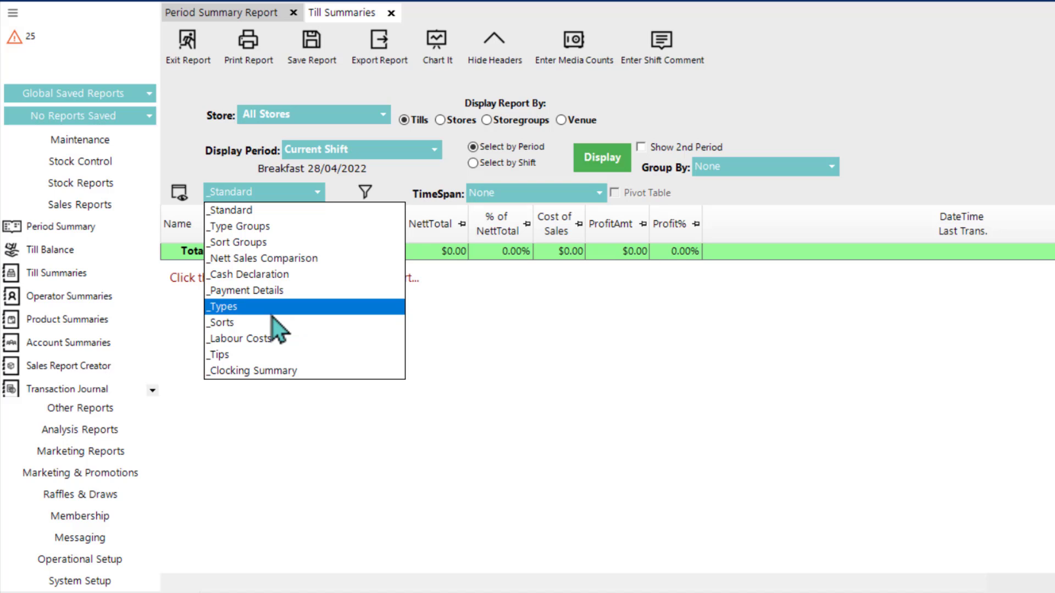
click(522, 334)
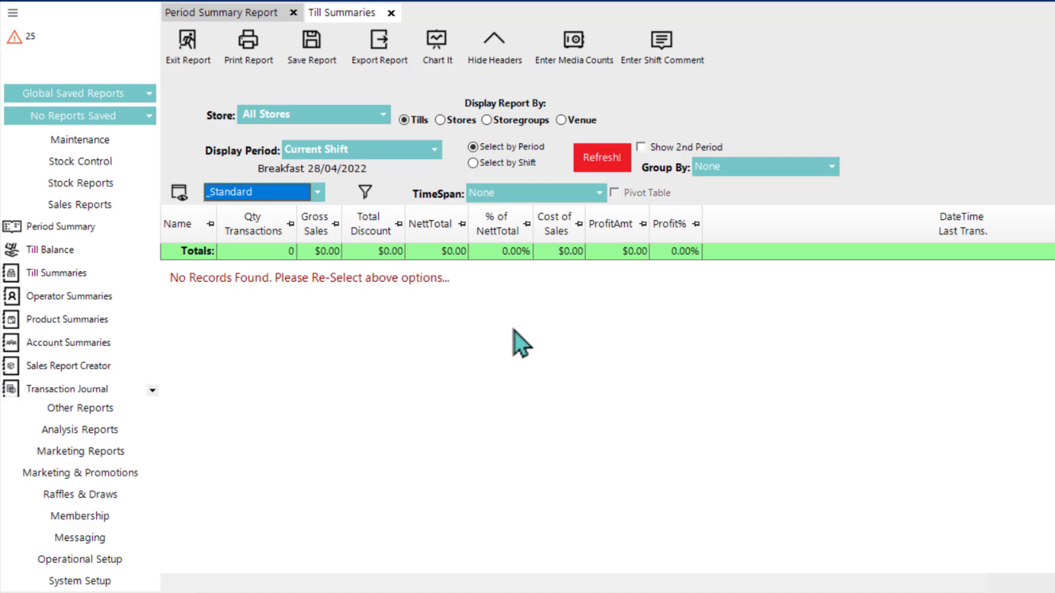
click(268, 197)
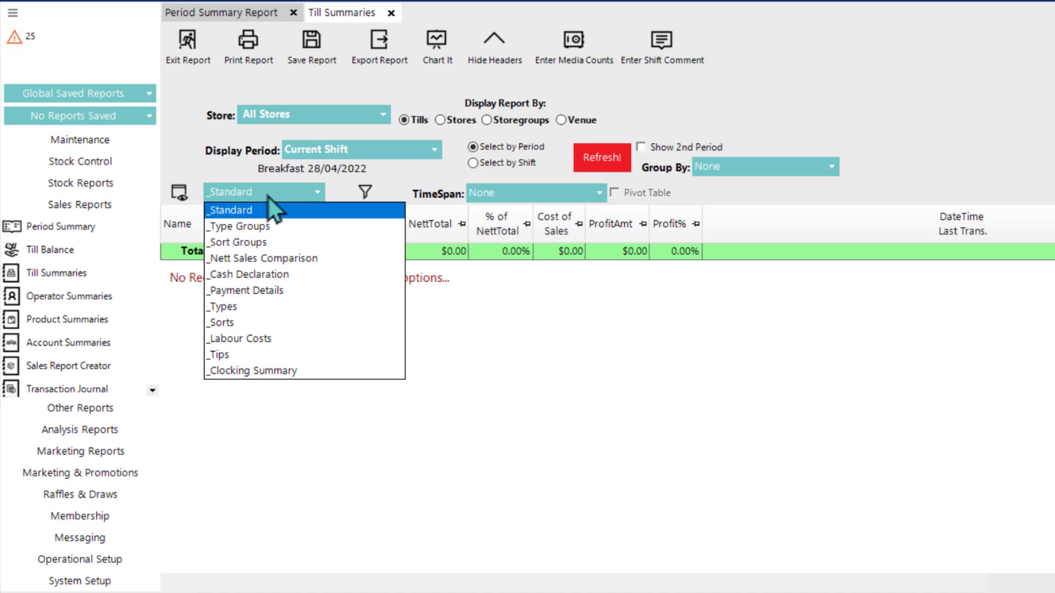
click(533, 329)
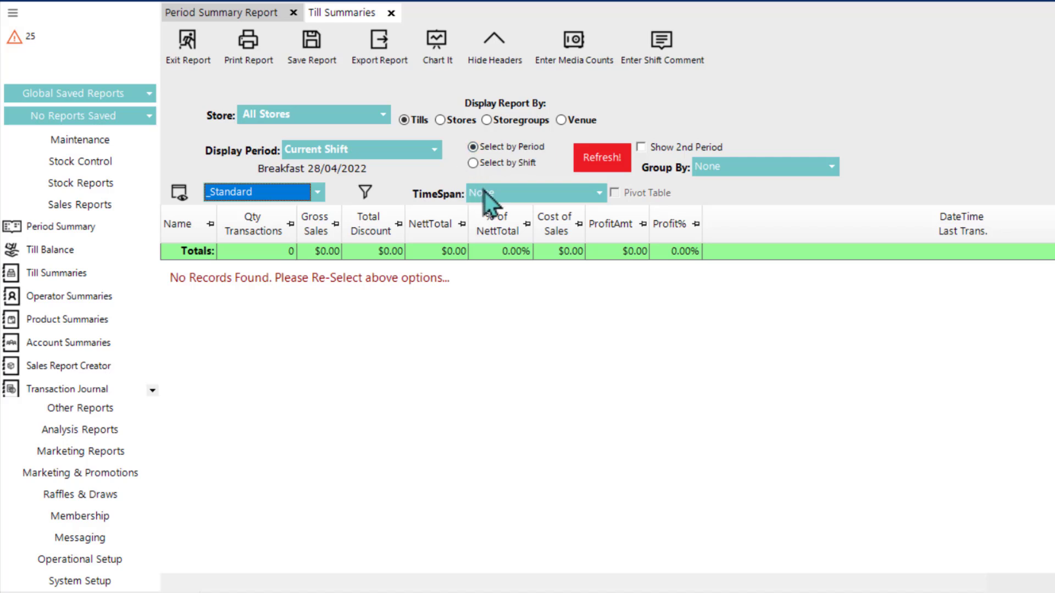
click(501, 195)
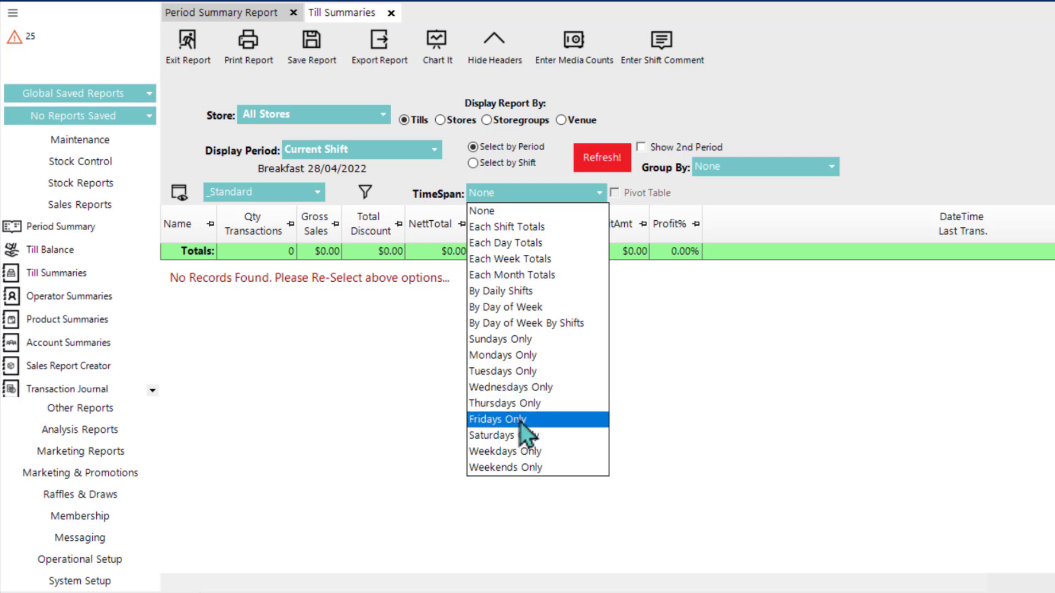
click(737, 363)
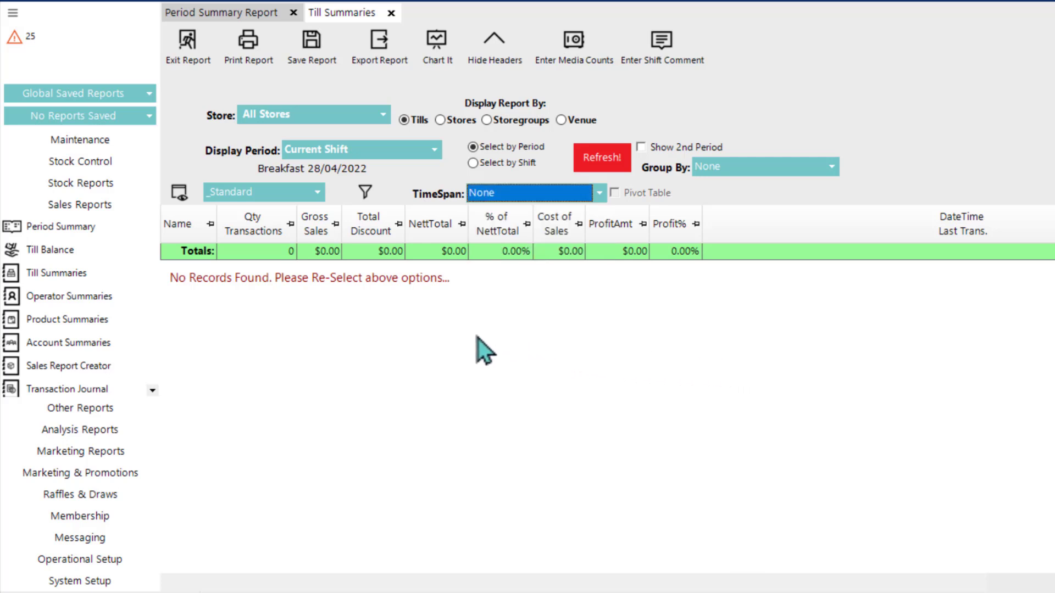
Step: Open the Operator Summaries report and review its available layouts, keeping the _Standard layout
click(84, 298)
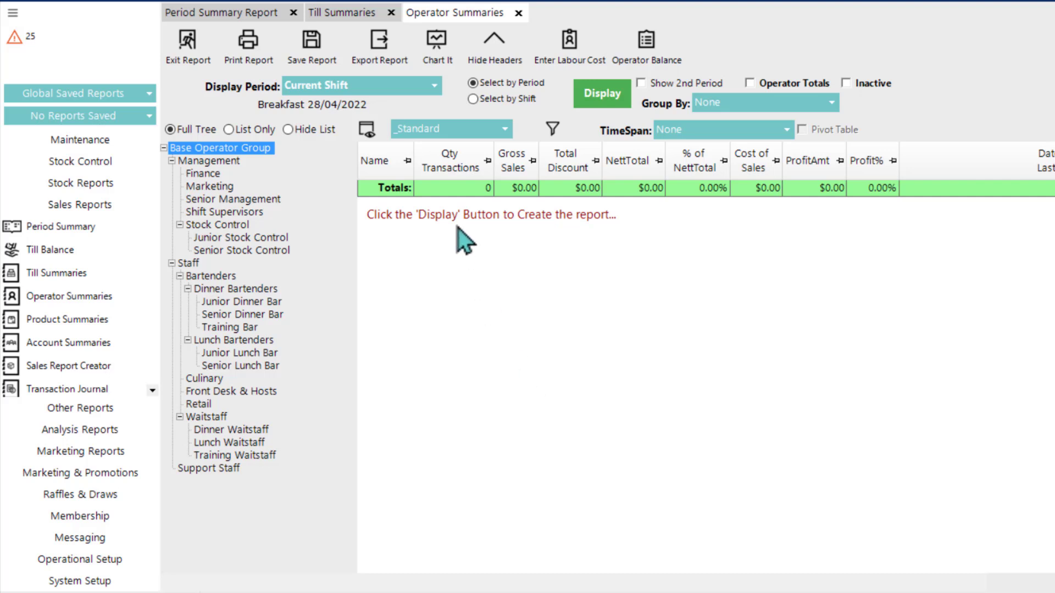
click(454, 134)
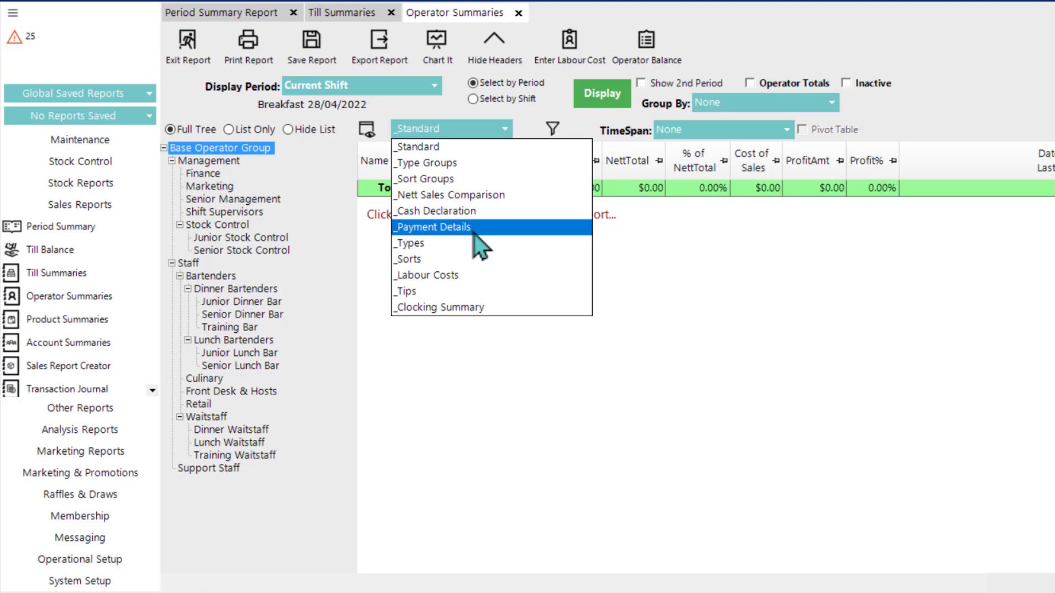
click(692, 295)
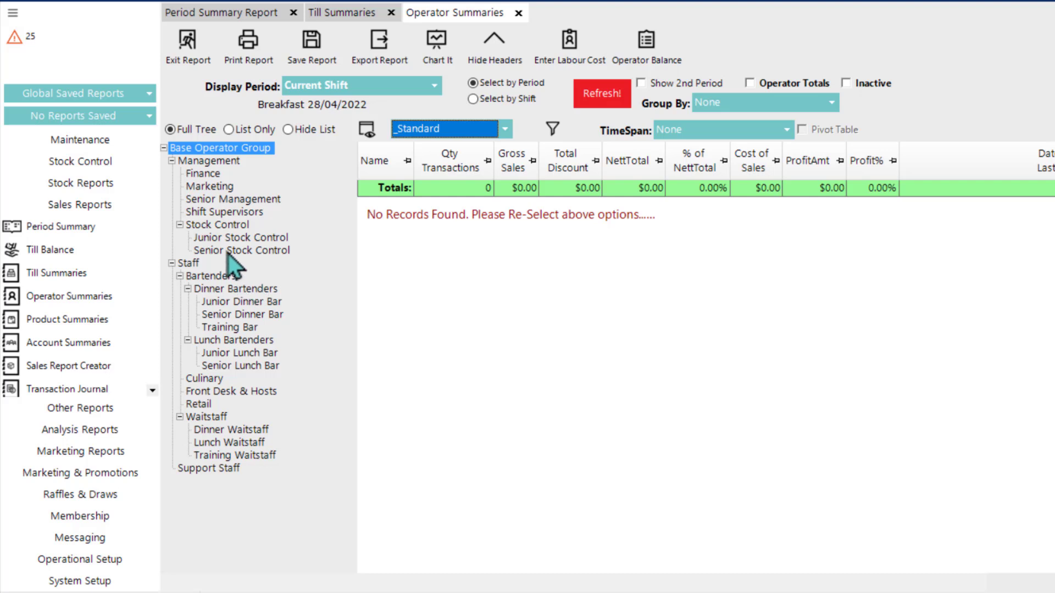
Step: Display the Operator Summaries report for the Base Operator Group over the Current Year with Operator Totals enabled
click(213, 294)
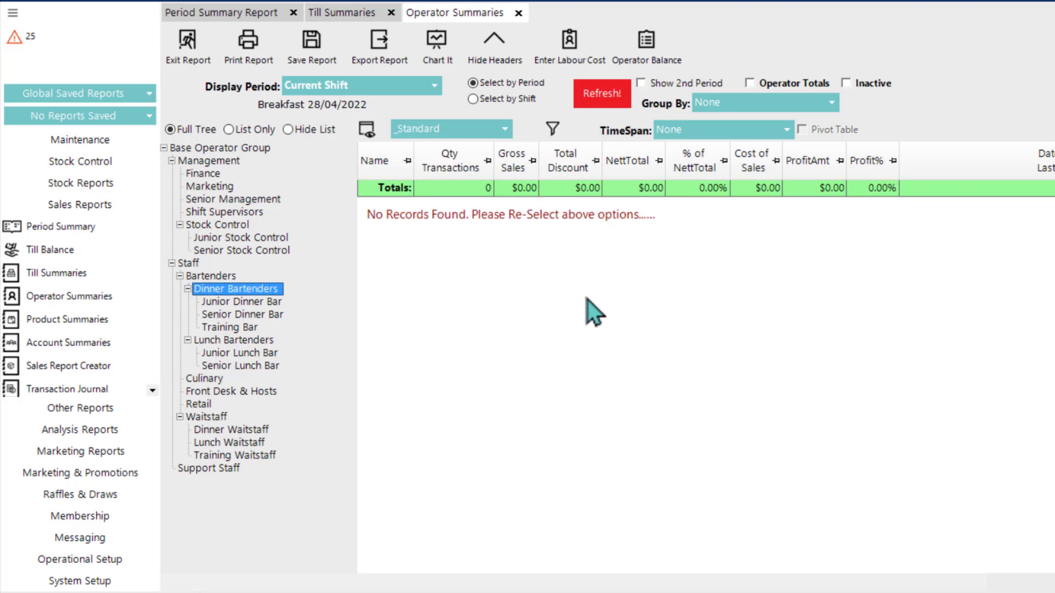
click(751, 83)
click(222, 148)
click(751, 84)
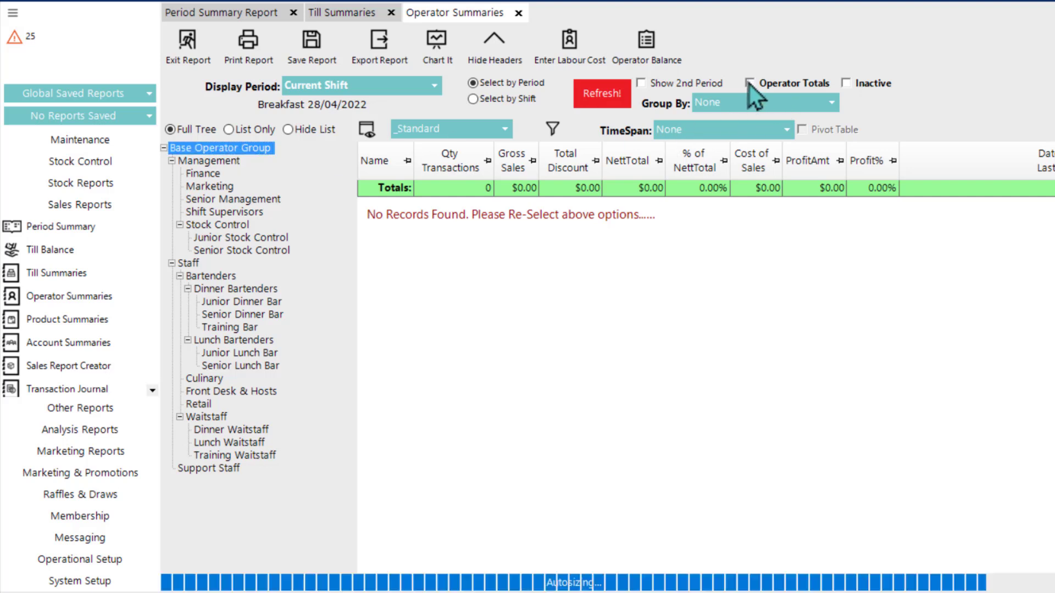
click(360, 86)
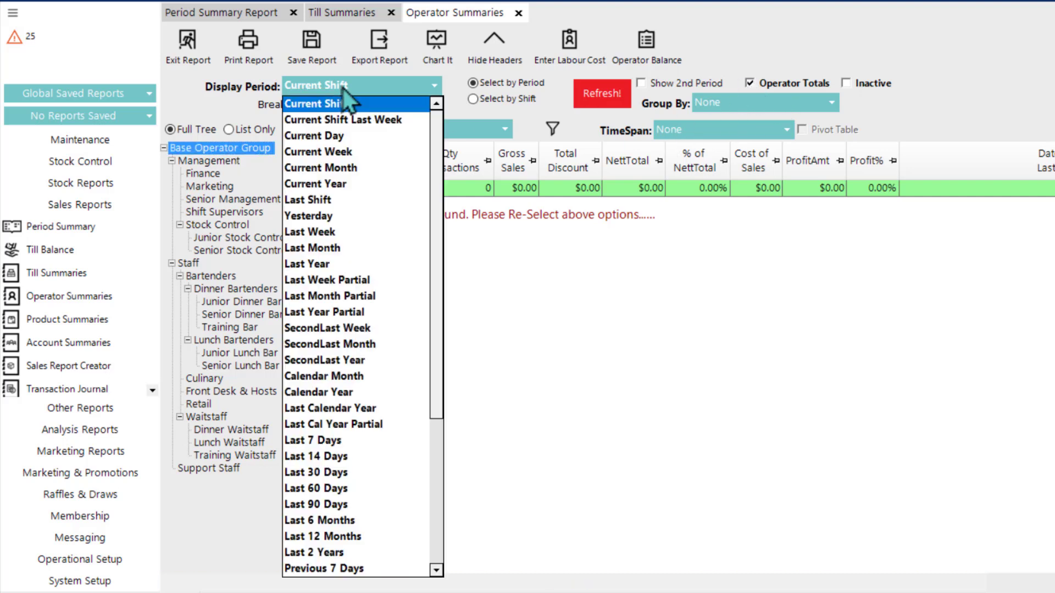
click(342, 182)
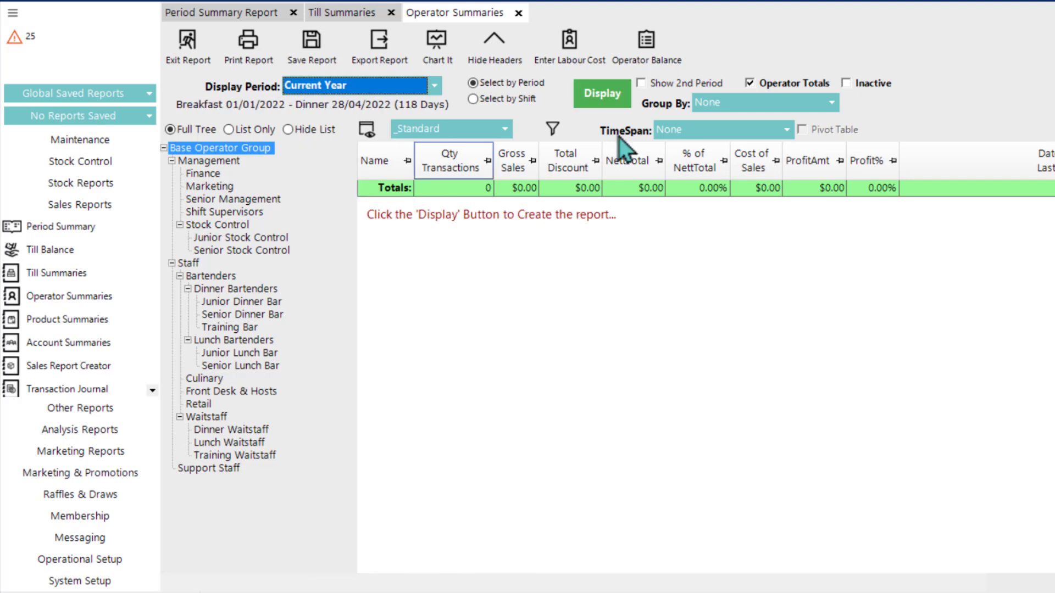
click(601, 88)
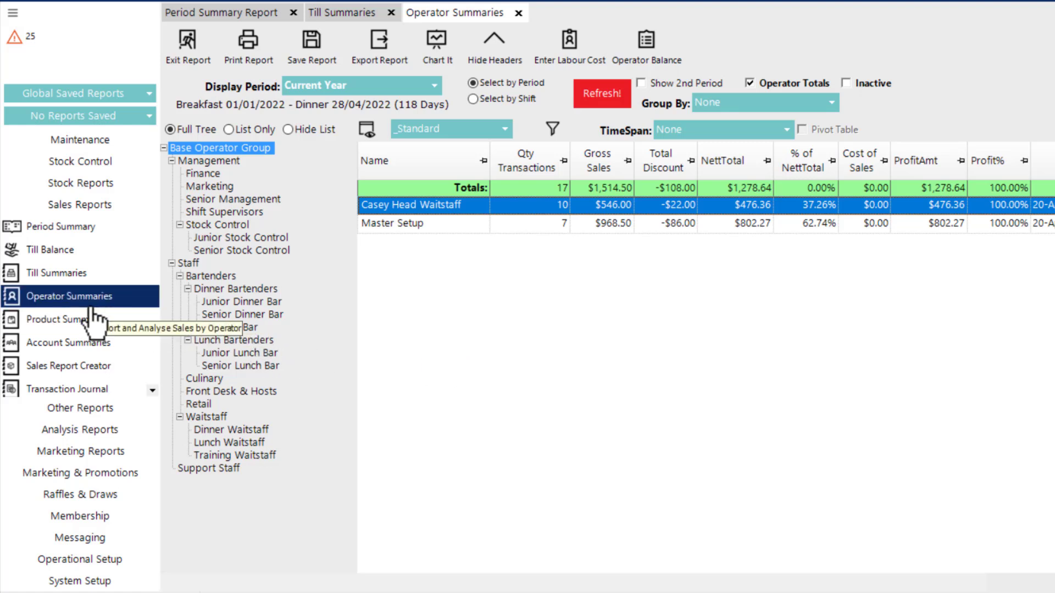
Step: Open the Product Summaries report and display the Packaged Beer & Cider group over the Current Year with Product Totals enabled
click(70, 324)
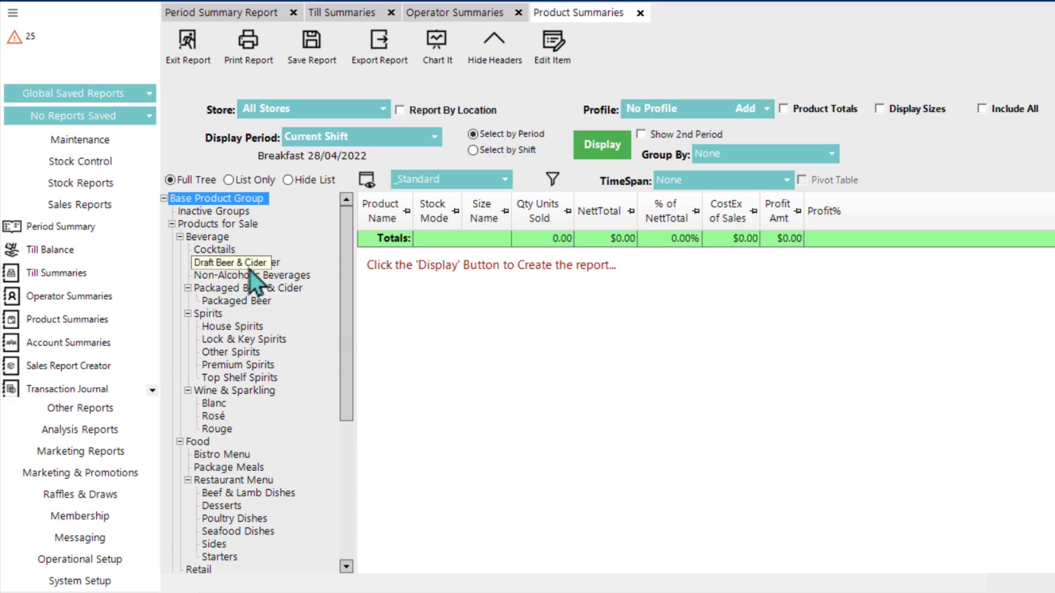
click(230, 288)
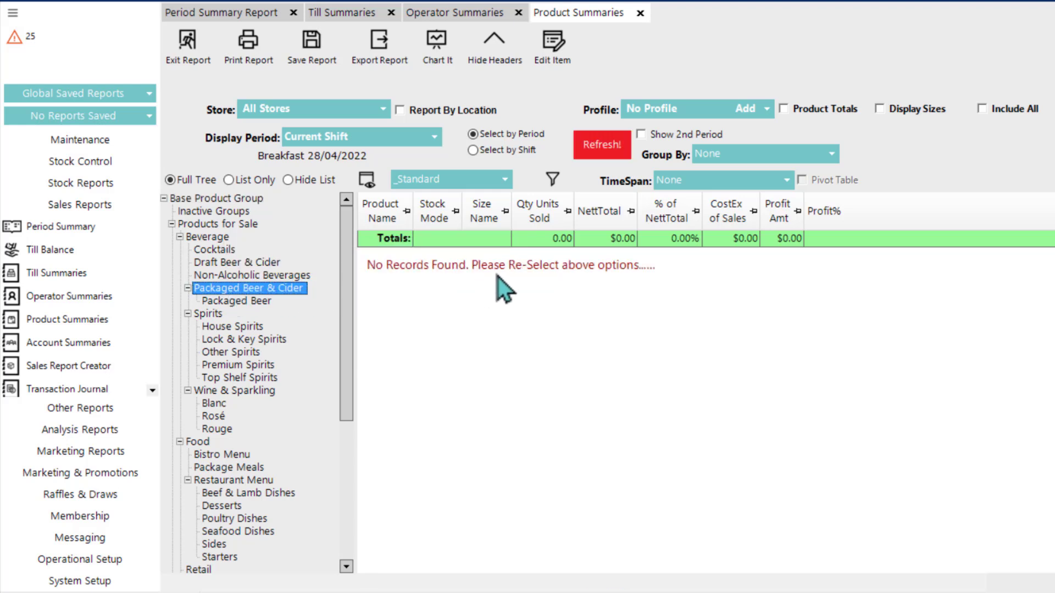
click(784, 109)
click(425, 134)
click(351, 228)
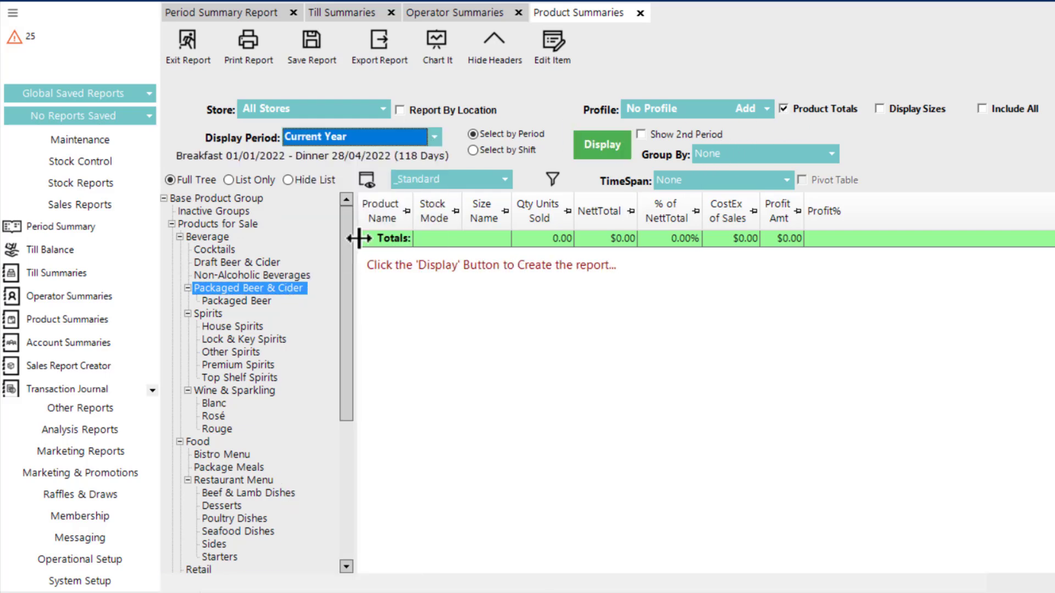
click(589, 146)
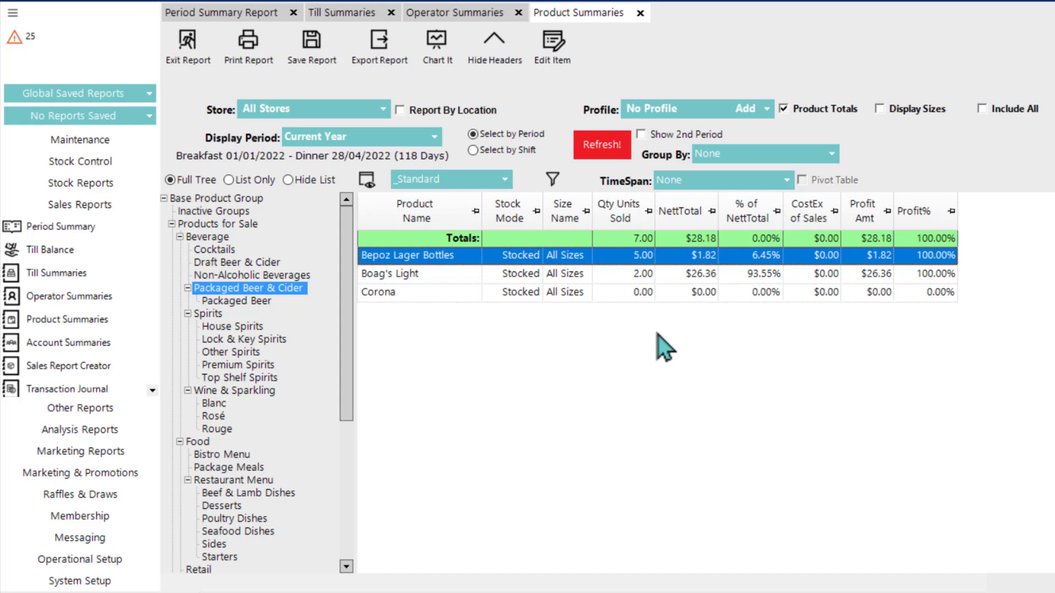
Step: Switch Product Summaries to the _Nett Sales Comparison layout and display Last Year against Current Year as the second period
click(455, 181)
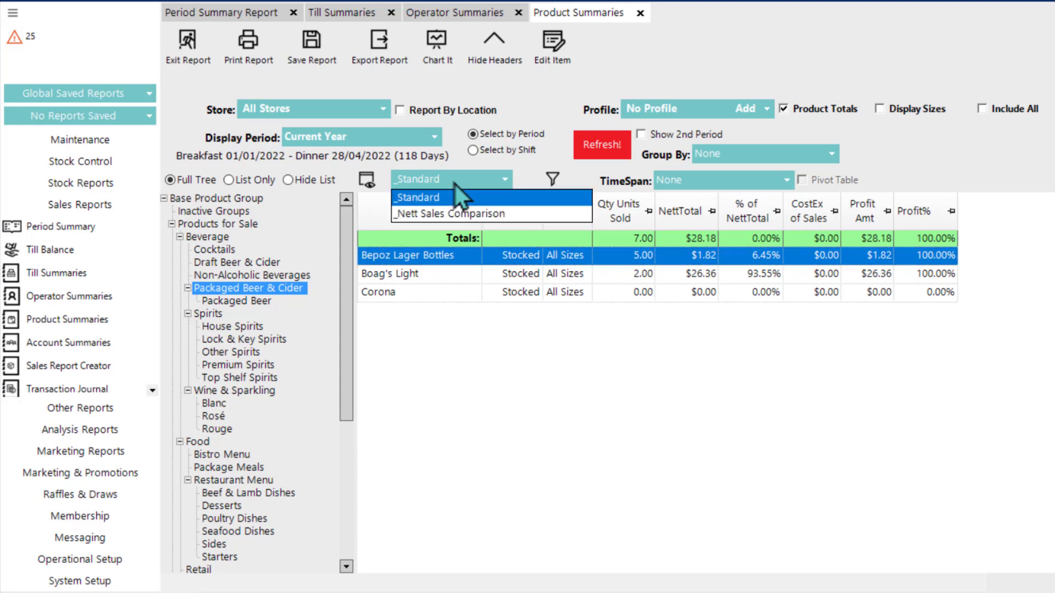
click(465, 214)
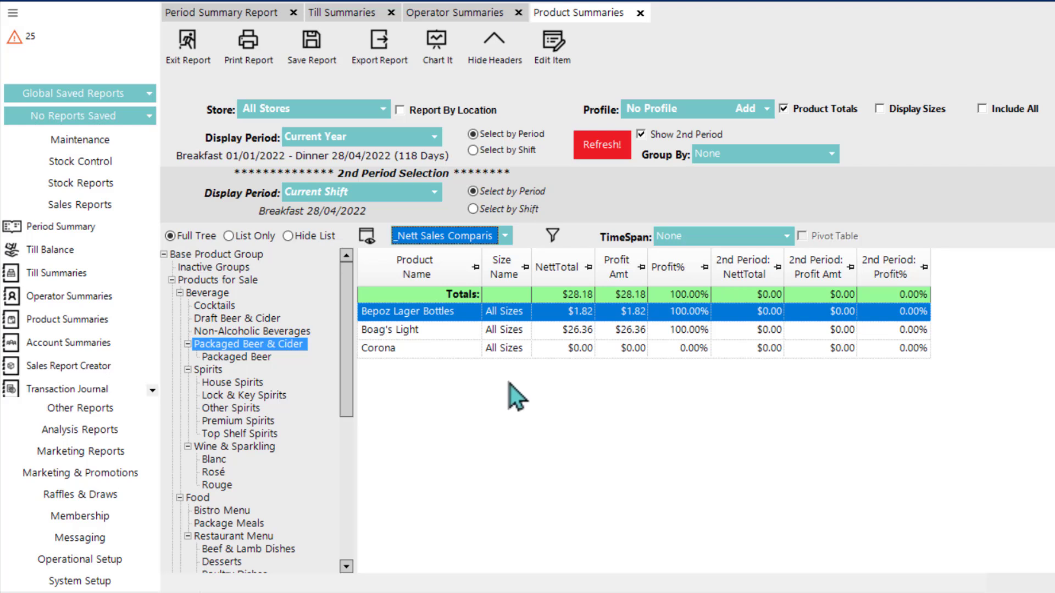
click(349, 144)
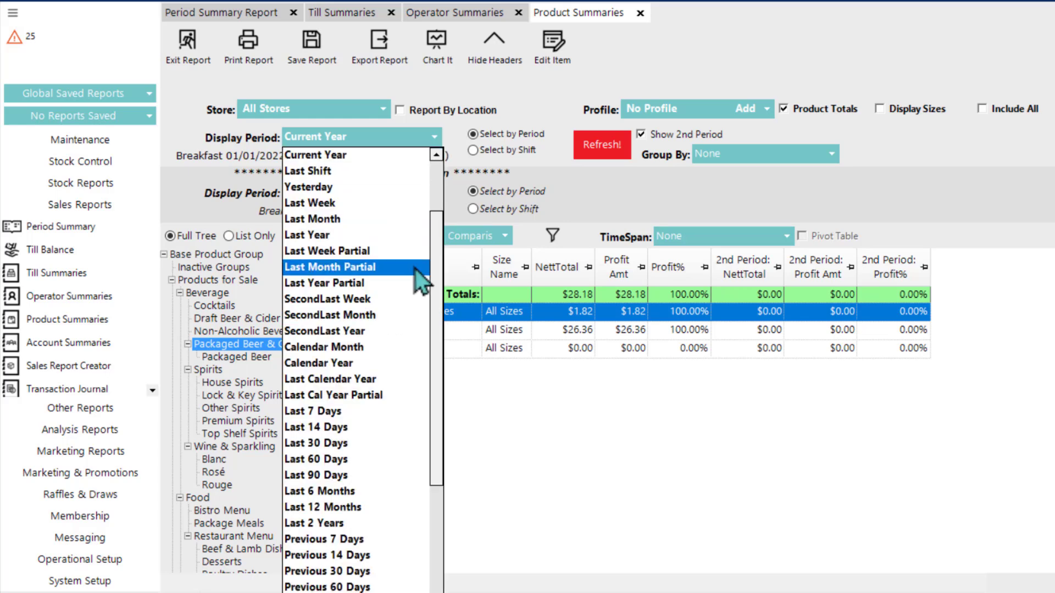
drag(436, 299, 421, 393)
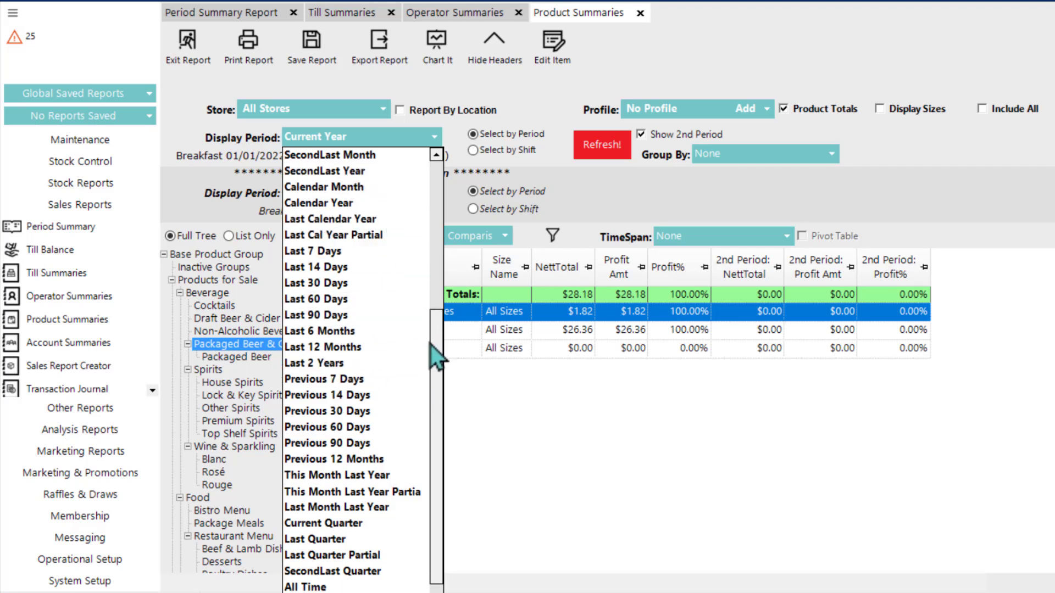
drag(442, 368, 439, 263)
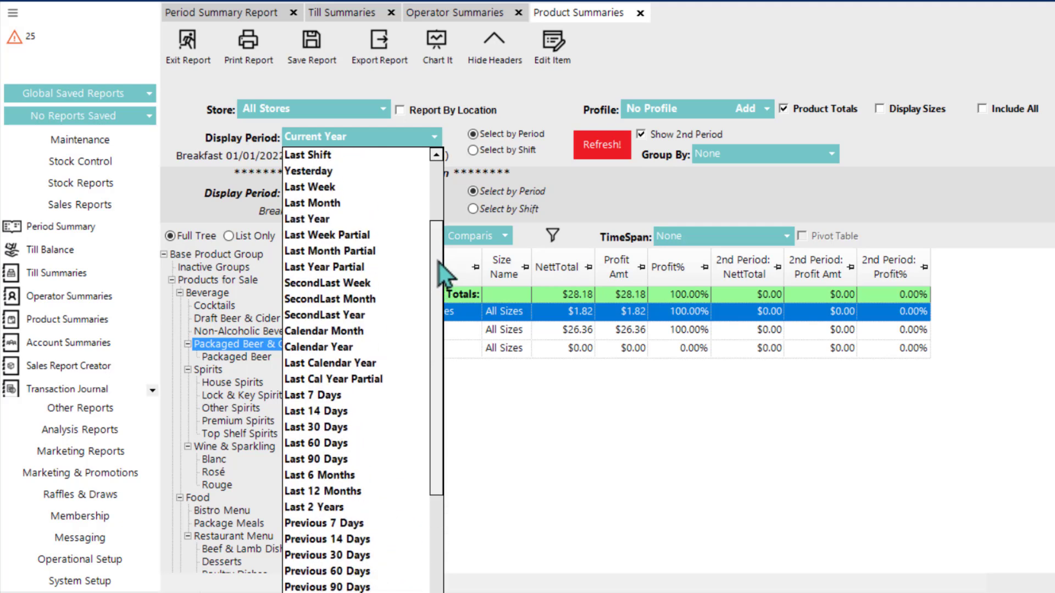
click(347, 220)
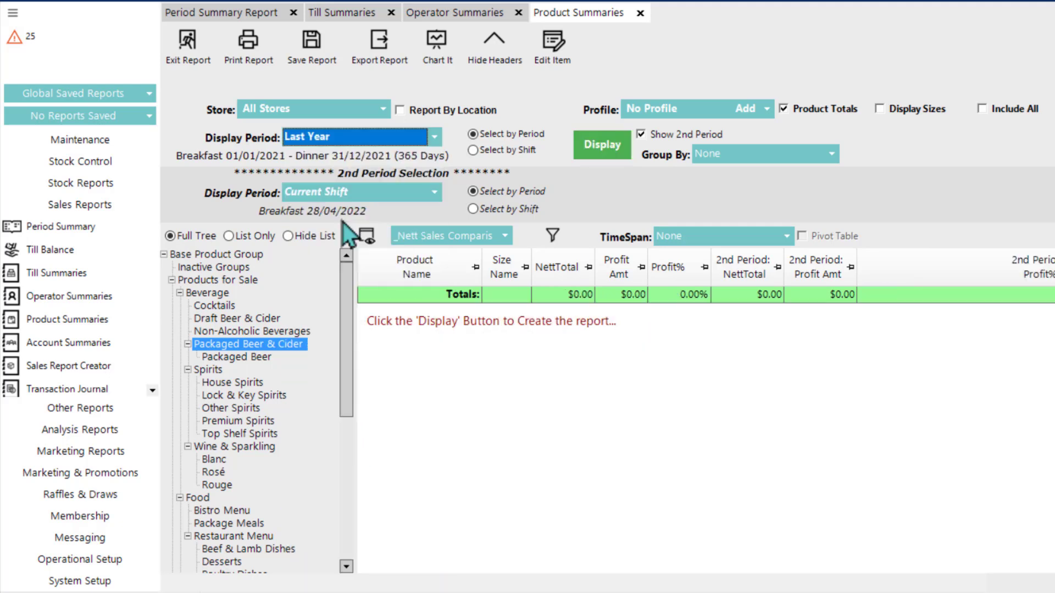
click(387, 198)
click(394, 295)
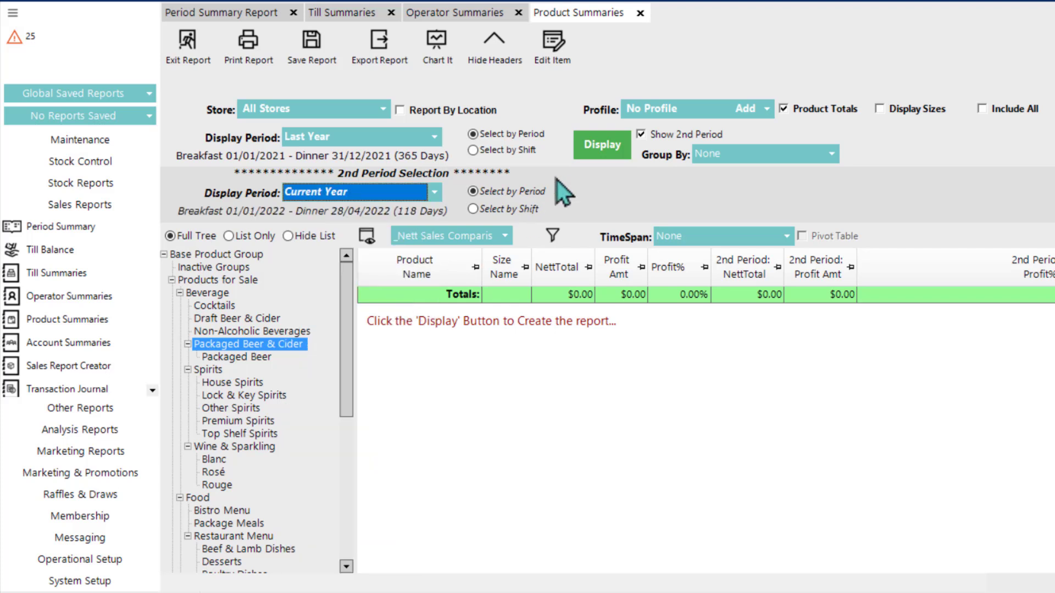
click(593, 149)
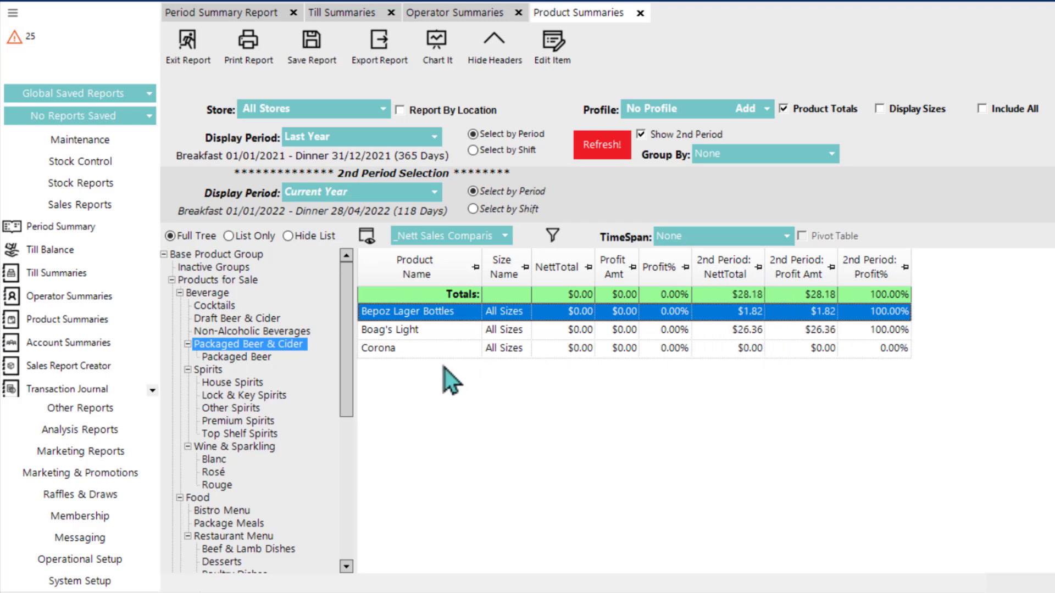
Step: Open the Account Summaries report and review its available layouts, keeping the _Standard layout
click(87, 345)
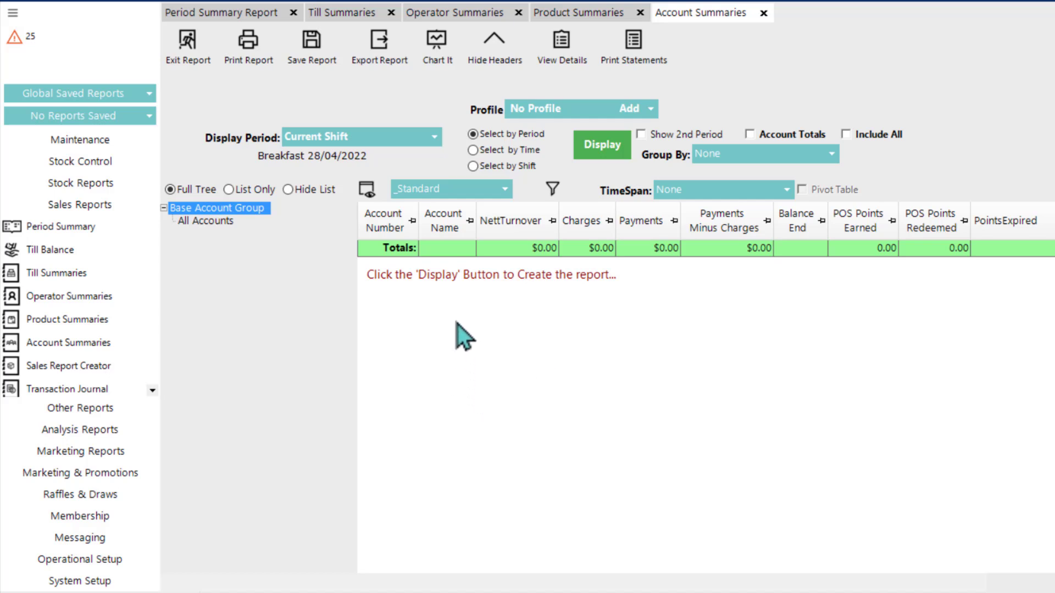
click(439, 189)
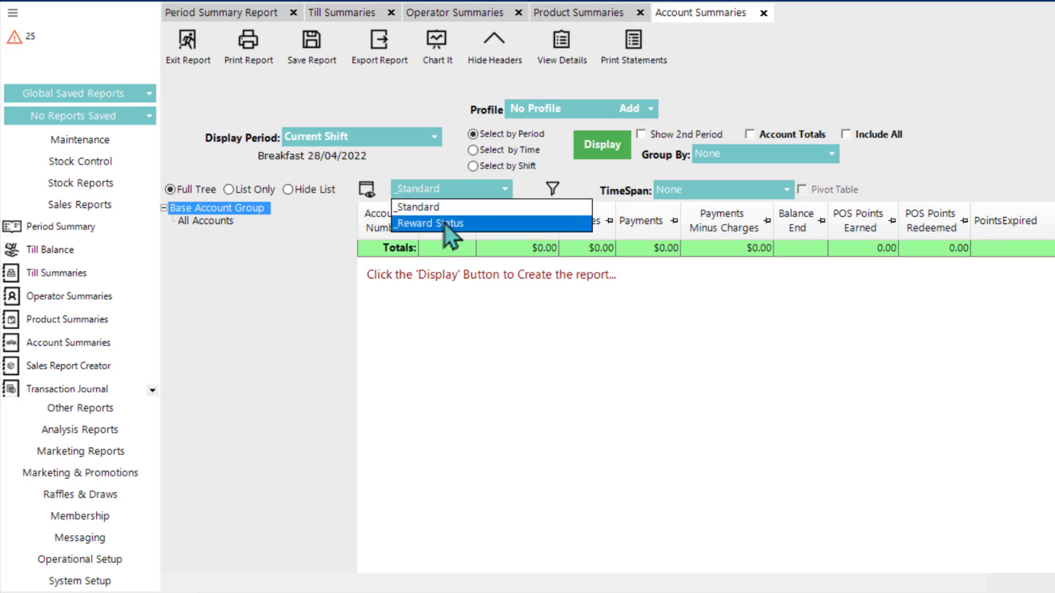
click(474, 362)
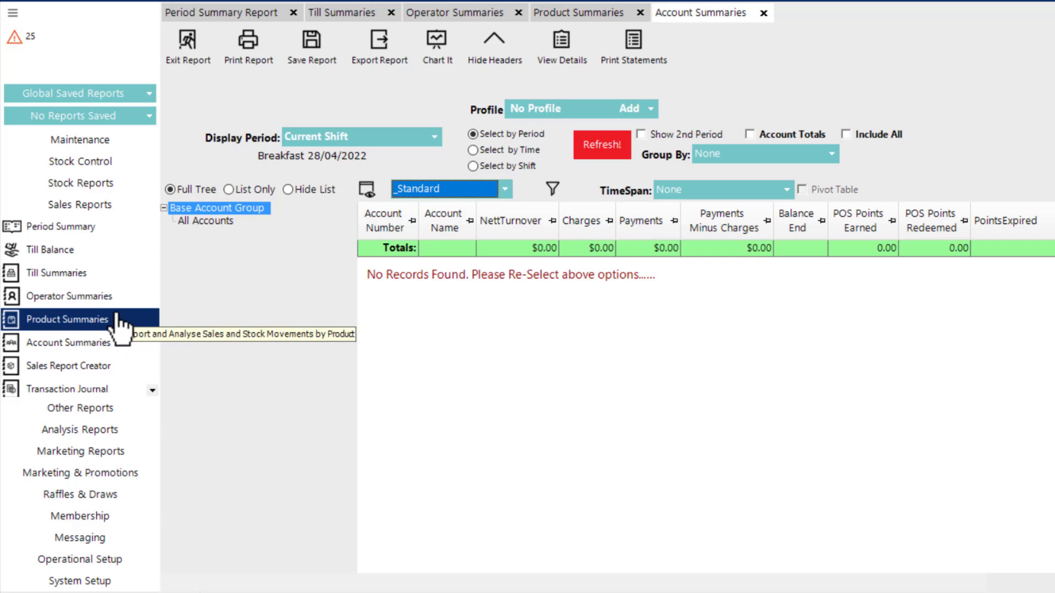
Step: Look through the reports offered in the Other Reports and Analysis Reports groups
click(95, 409)
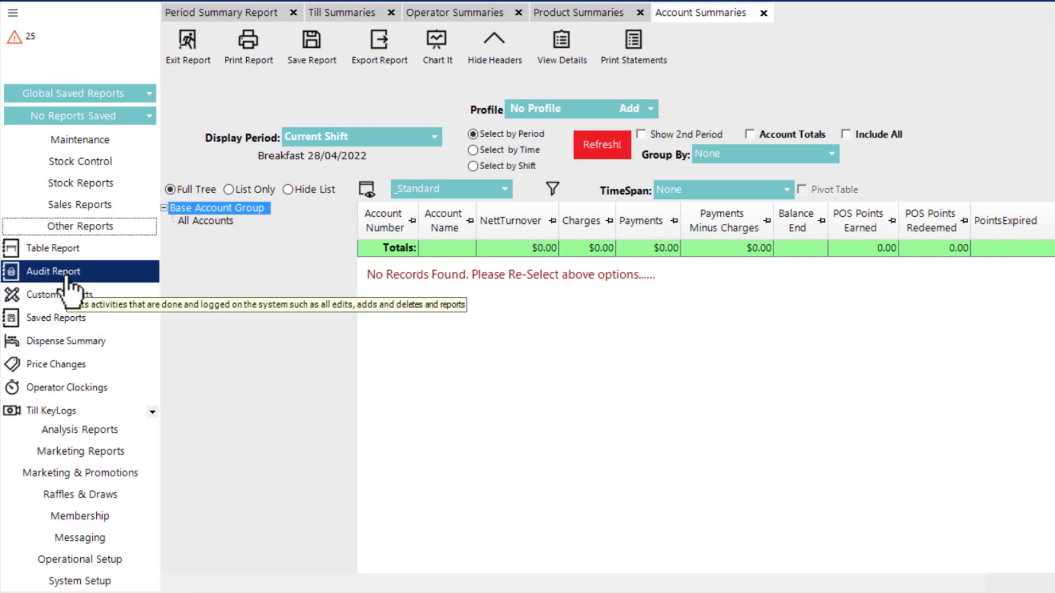
click(84, 432)
click(85, 451)
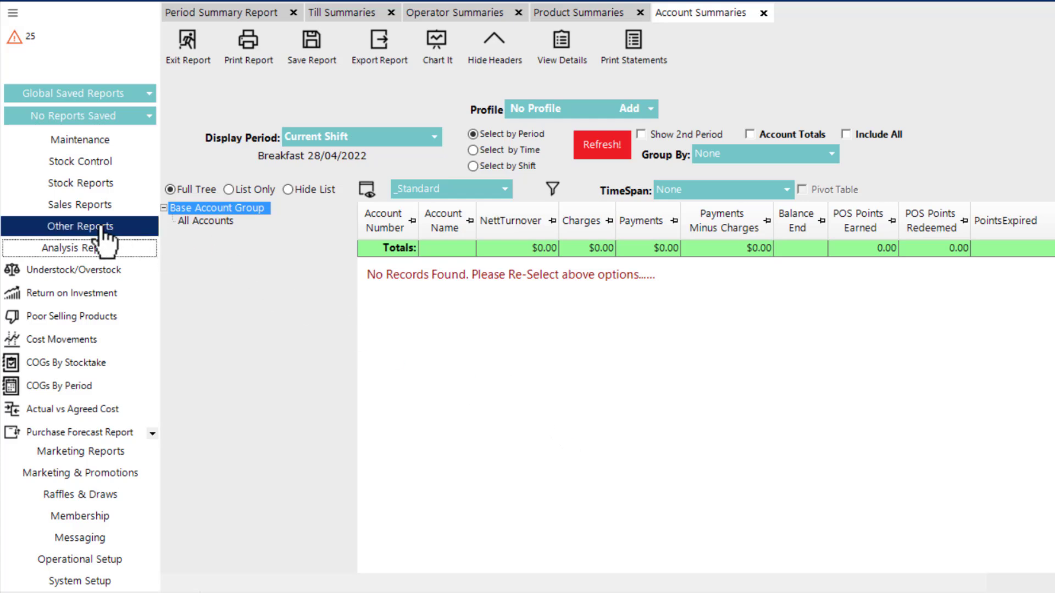
Step: Open the Sales Report Creator from the sales reports and select the Packaged Beer & Cider product group
click(80, 204)
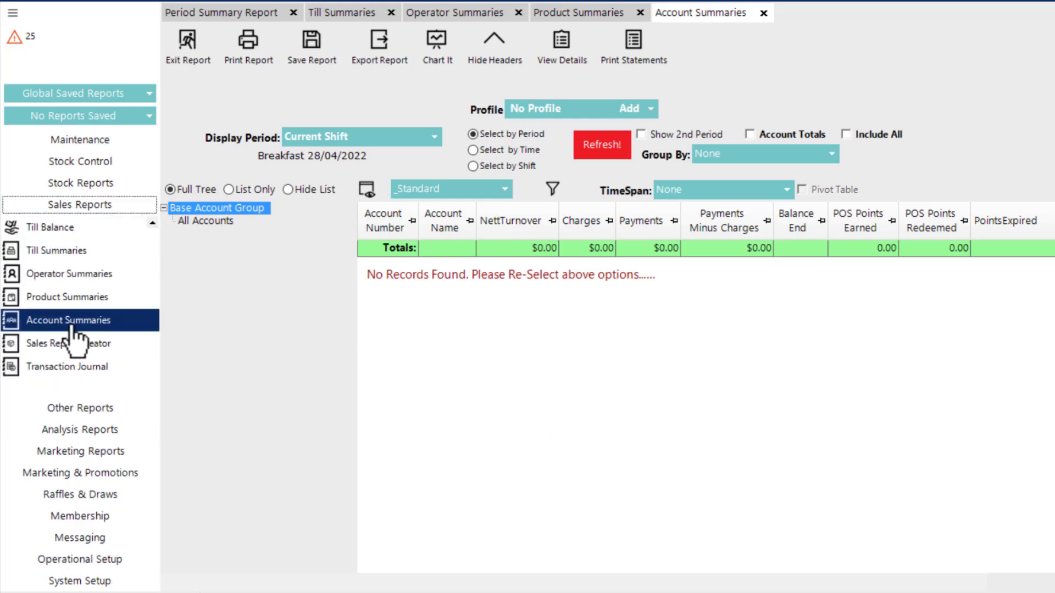
click(97, 345)
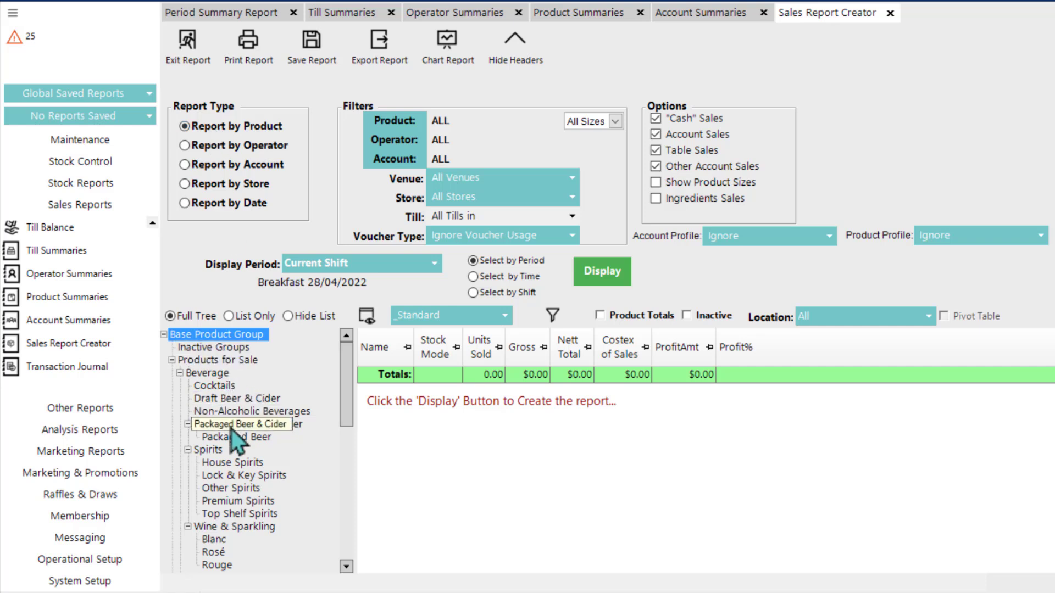
click(269, 426)
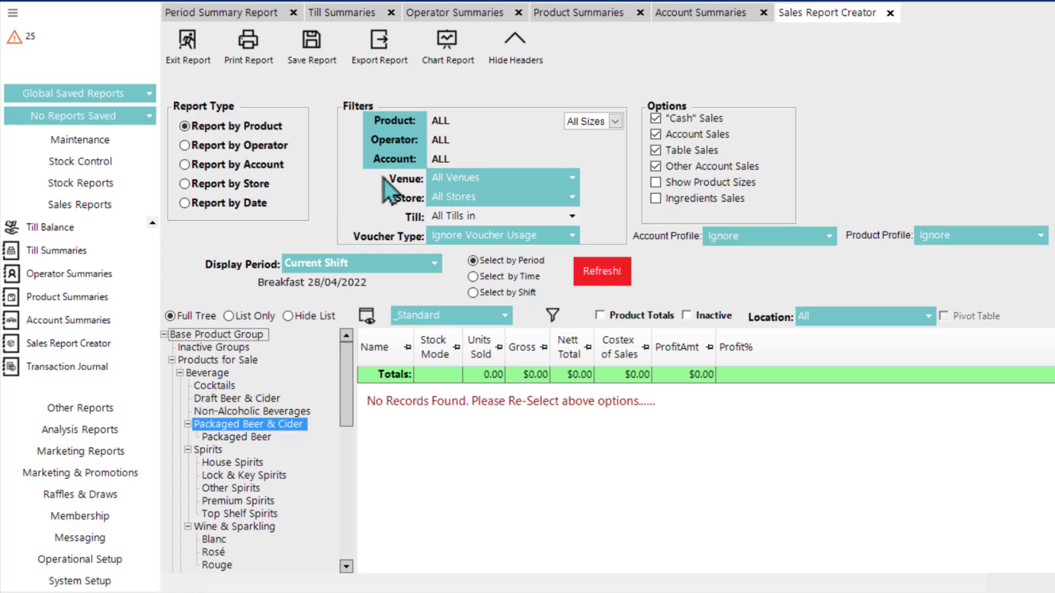
Step: Filter the sales report to the Lunch Bartenders operator group and the NHNS Sports Bar store
click(385, 142)
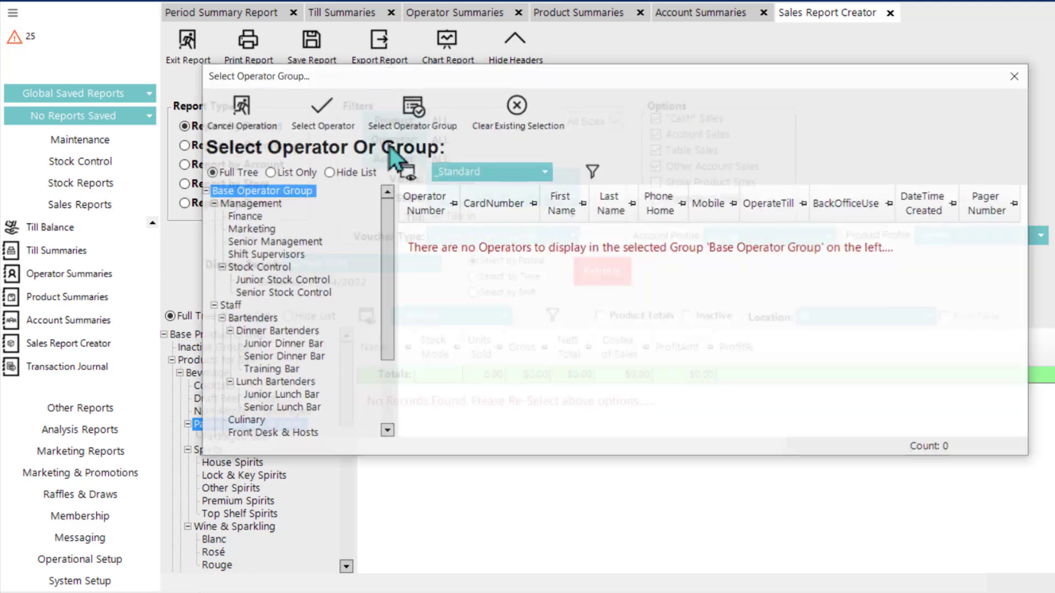
double_click(283, 383)
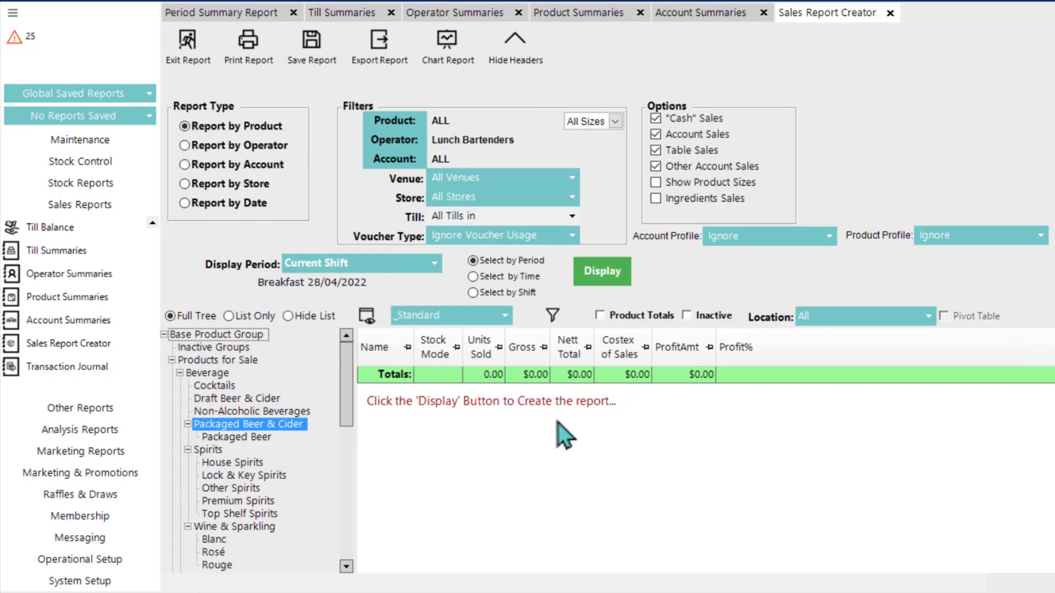
click(470, 202)
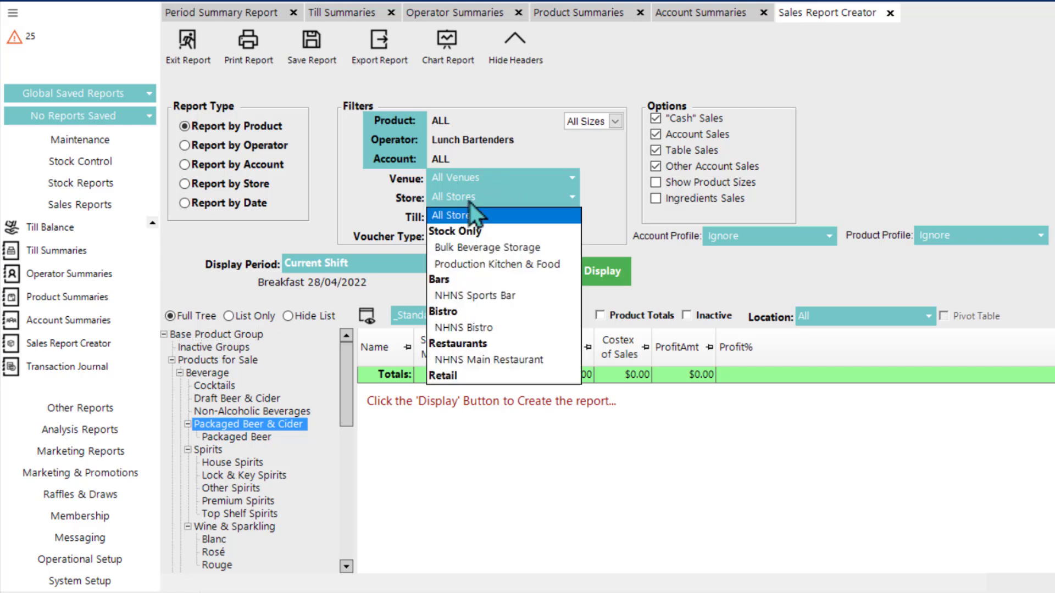
click(464, 297)
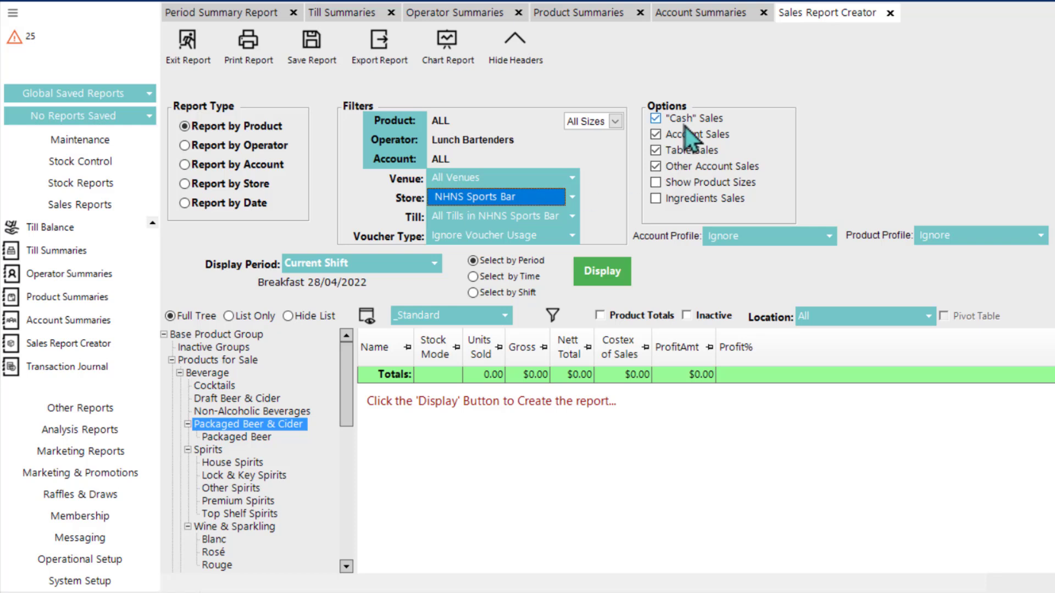
Step: Exclude "Cash" Sales, Account Sales and Other Account Sales from the report options, leaving Table Sales included
click(661, 119)
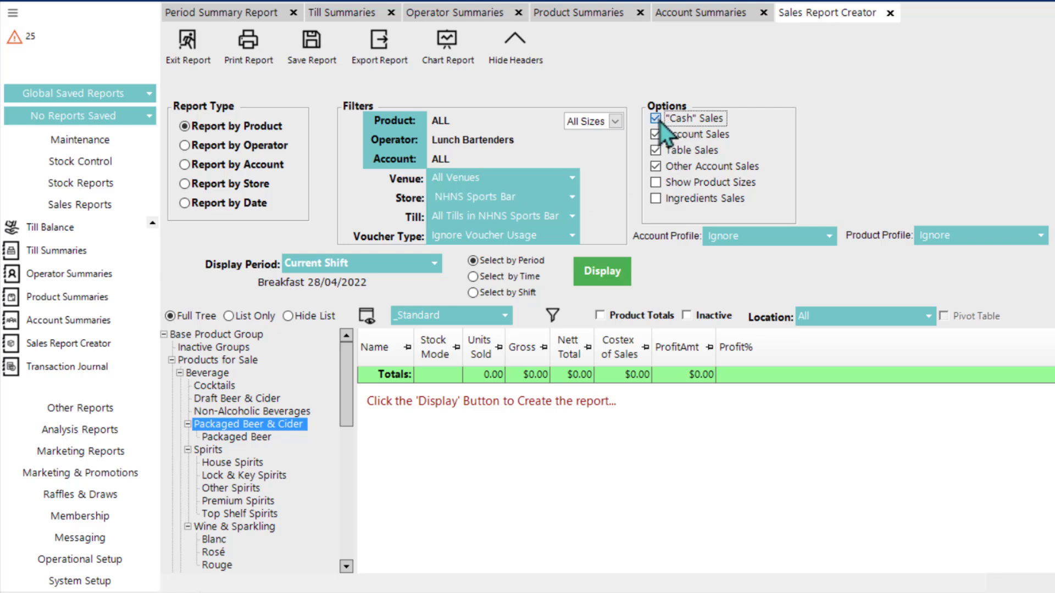
click(658, 137)
click(663, 171)
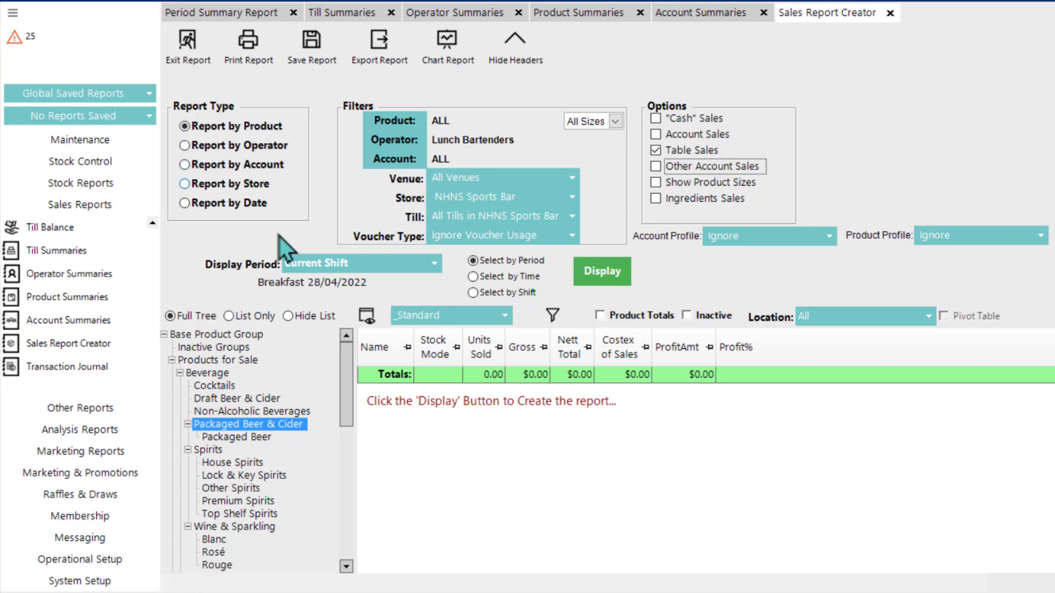
Step: Display the sales report with the _Standard layout, setting the display period to Current Year
click(448, 315)
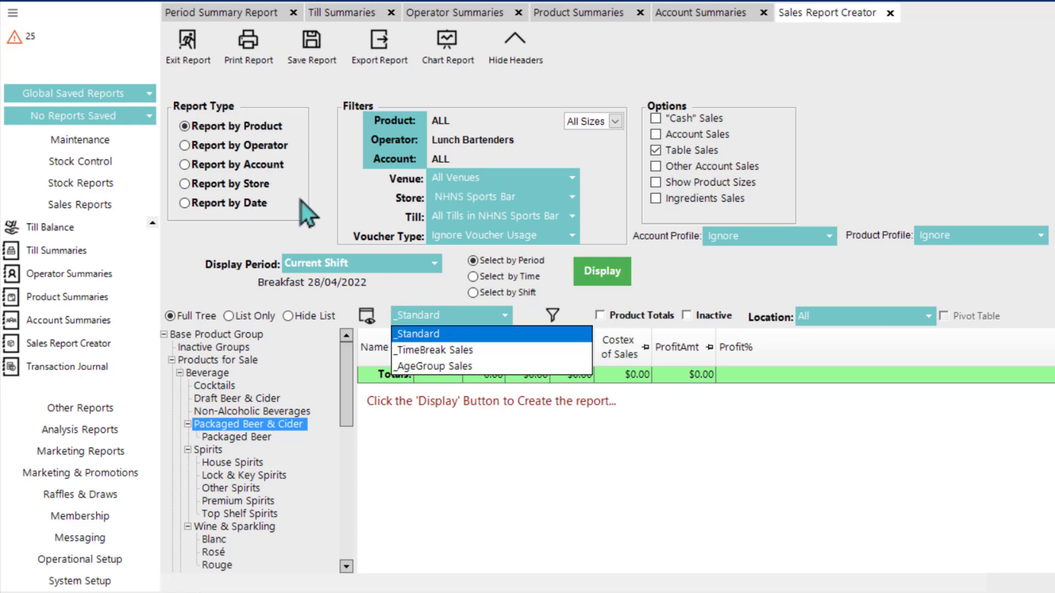
click(435, 333)
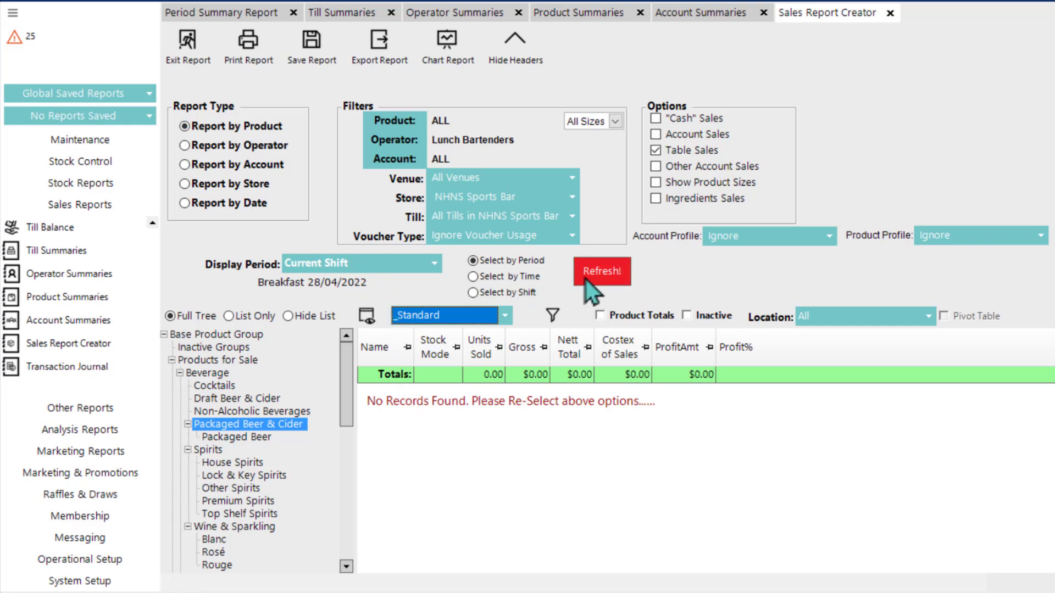
click(410, 266)
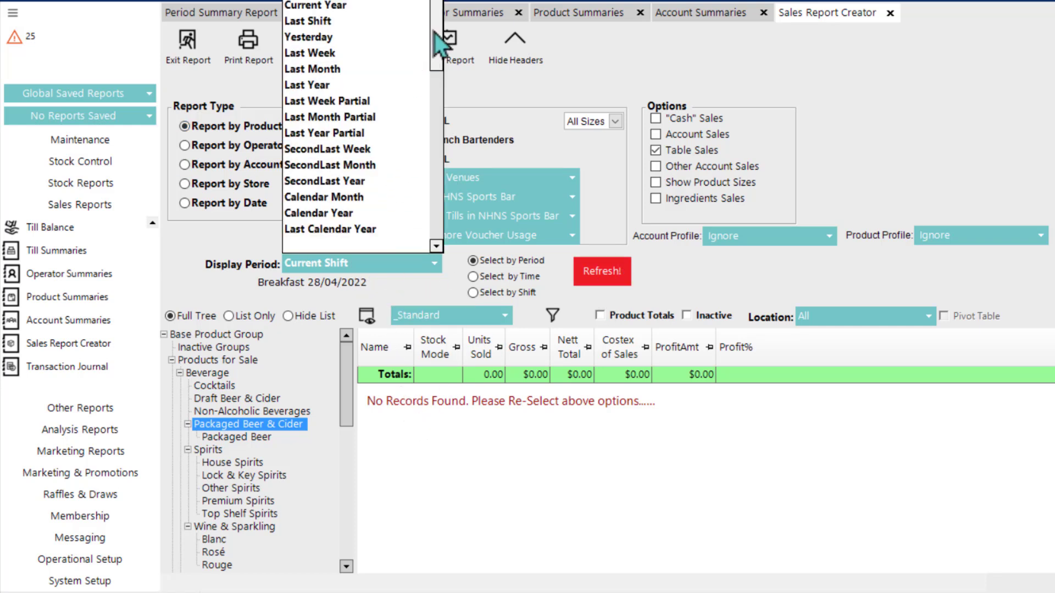
click(367, 6)
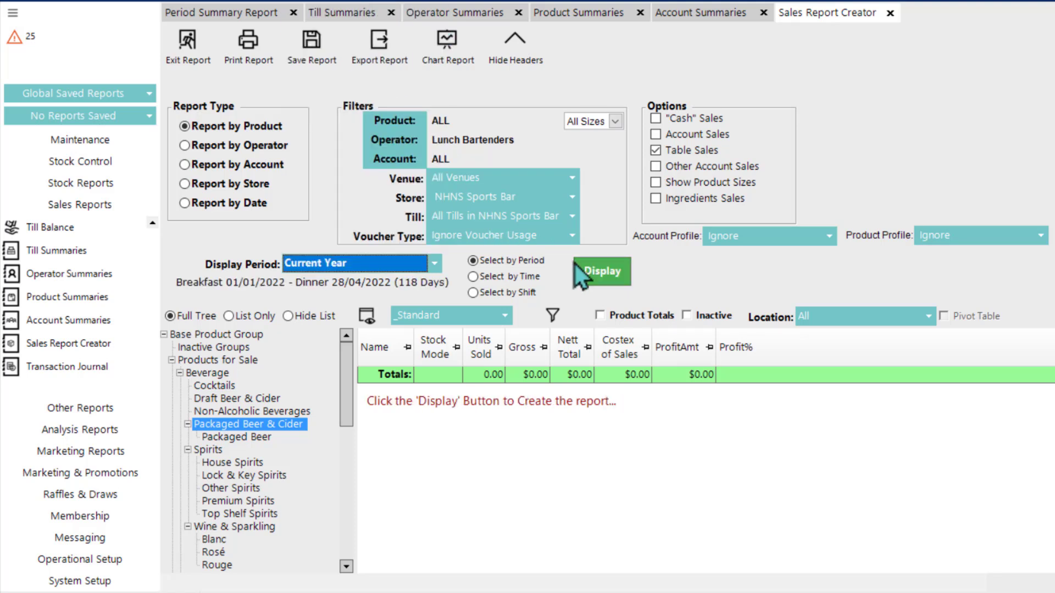
click(595, 274)
click(596, 274)
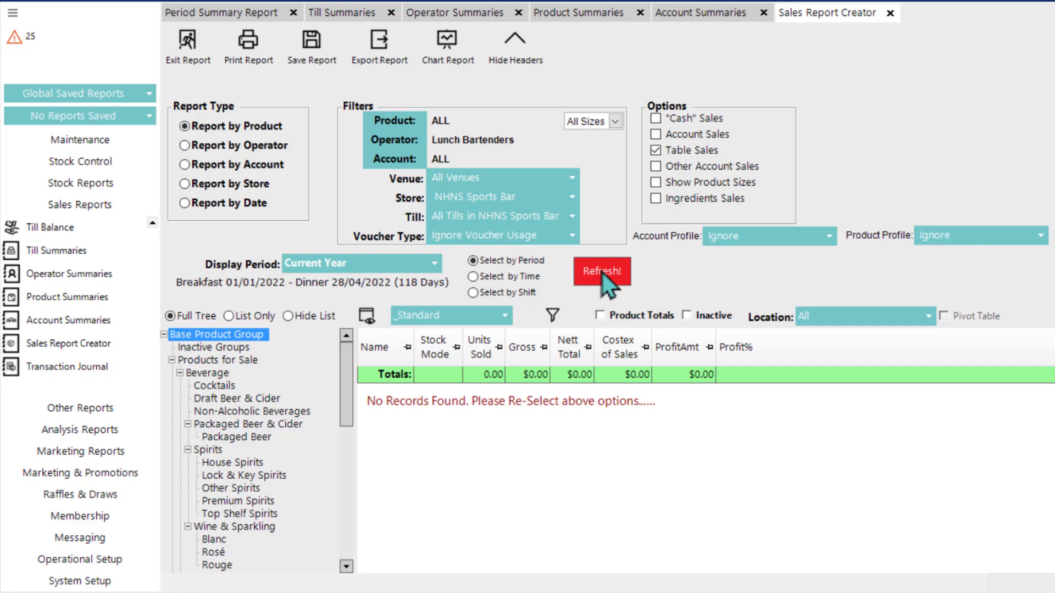
Step: Include "Cash" Sales and Account Sales, and widen the filters to All Stores and all operators
click(656, 119)
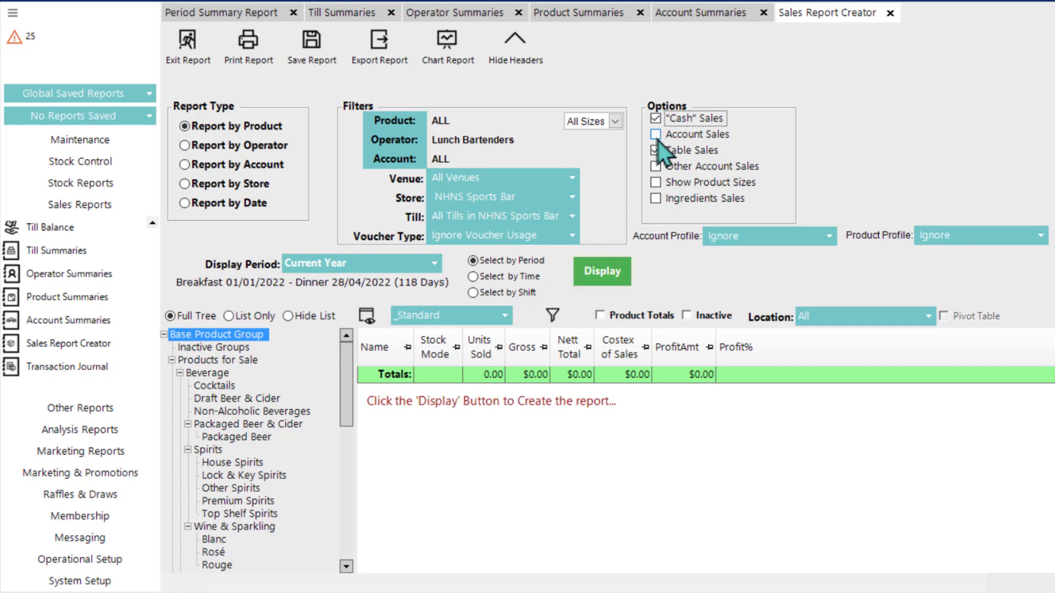
click(656, 134)
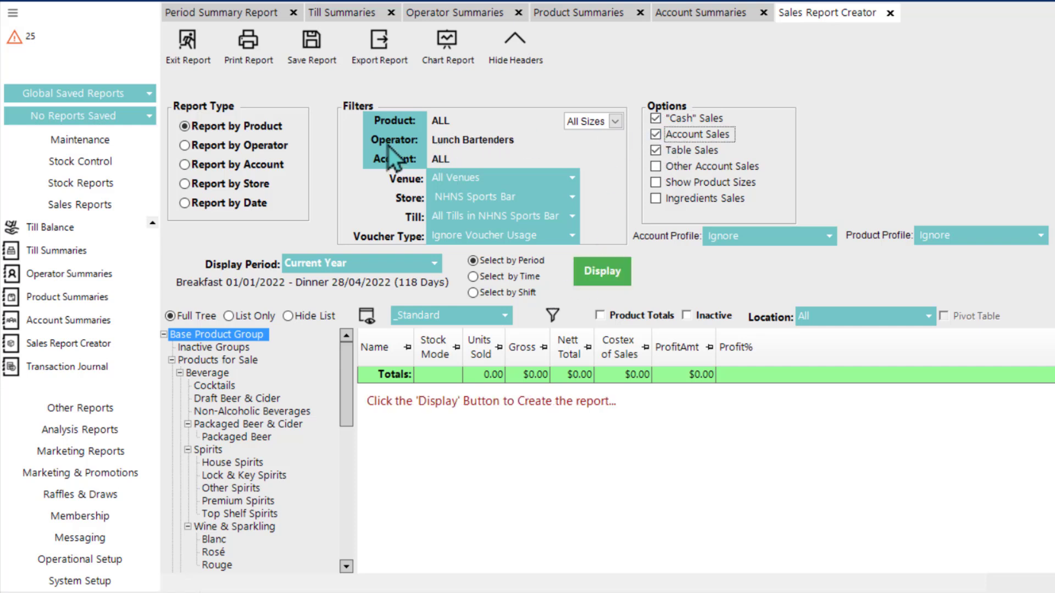
click(481, 202)
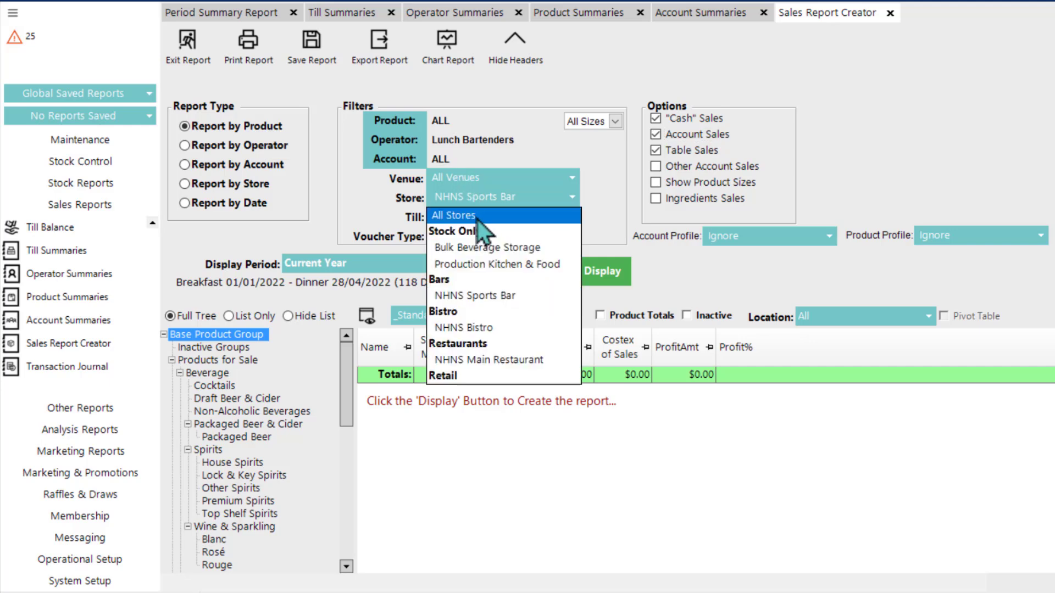
click(477, 219)
click(415, 141)
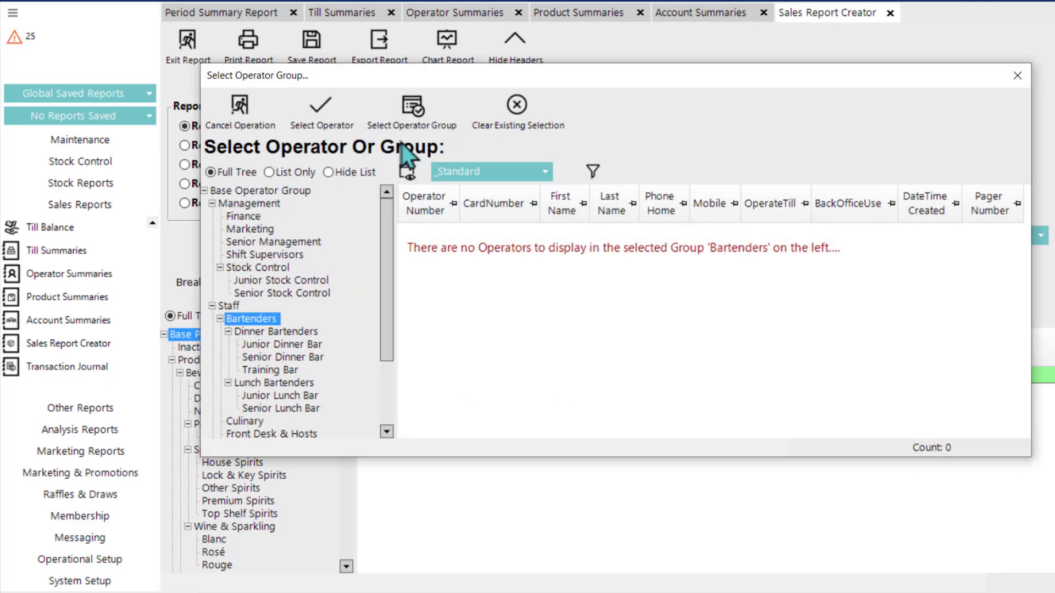
click(510, 126)
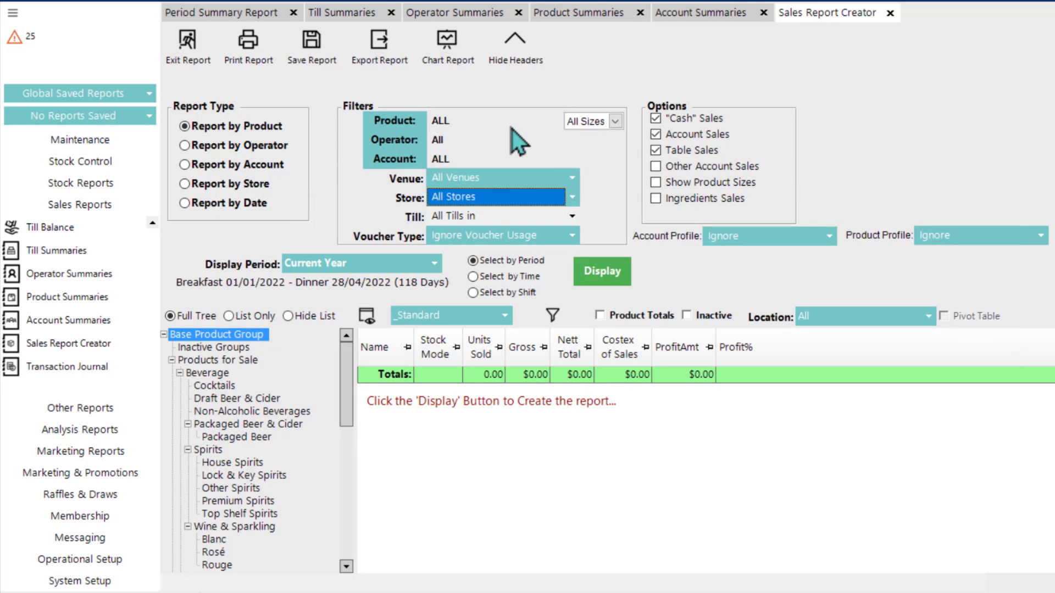
Step: Display the sales by product with Product Totals turned on, and display the sales by operator
click(596, 271)
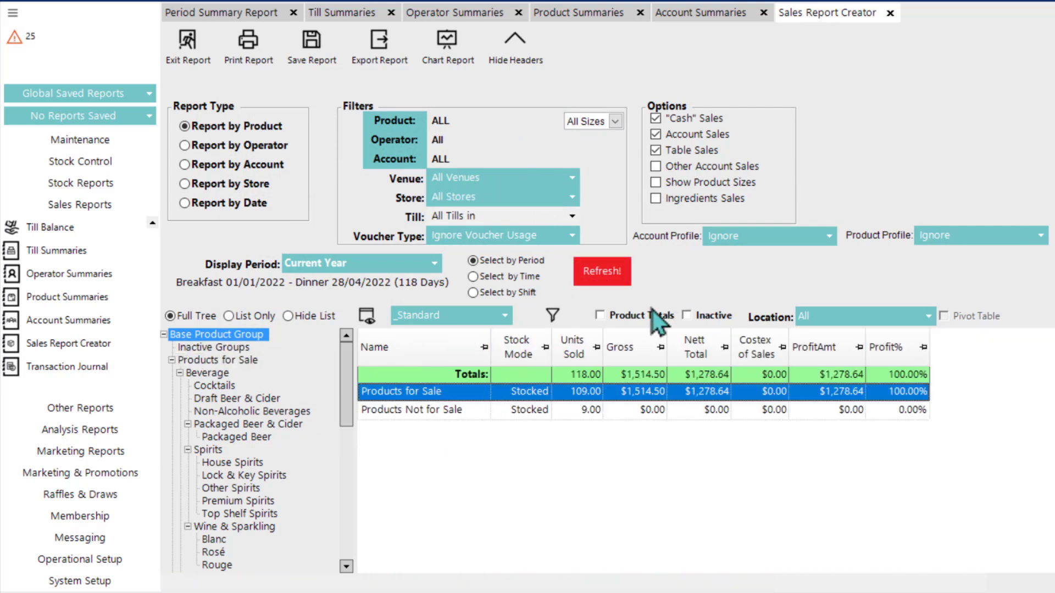
click(600, 316)
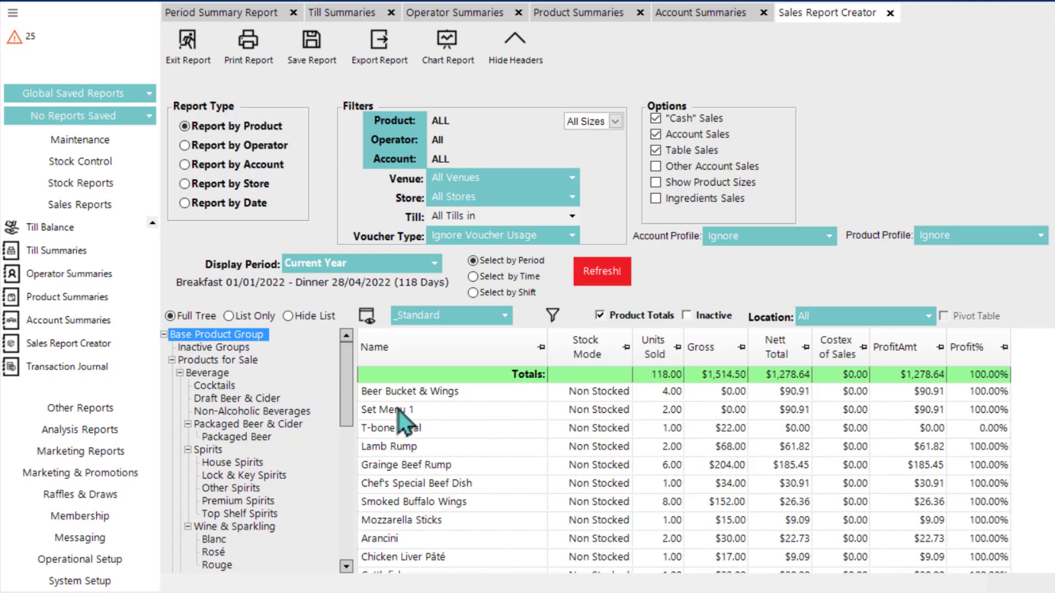
click(187, 150)
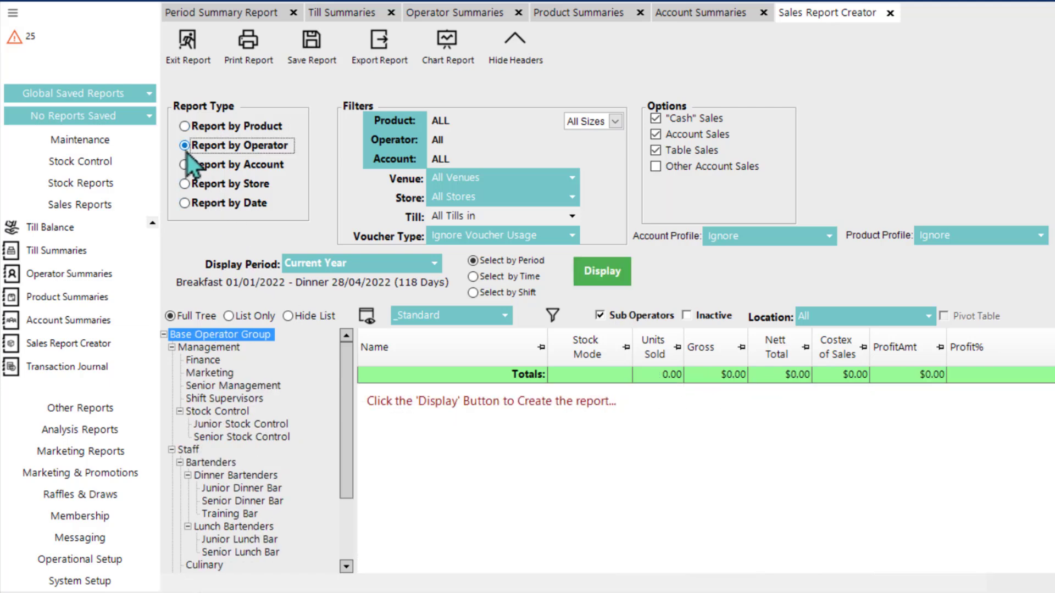
click(602, 275)
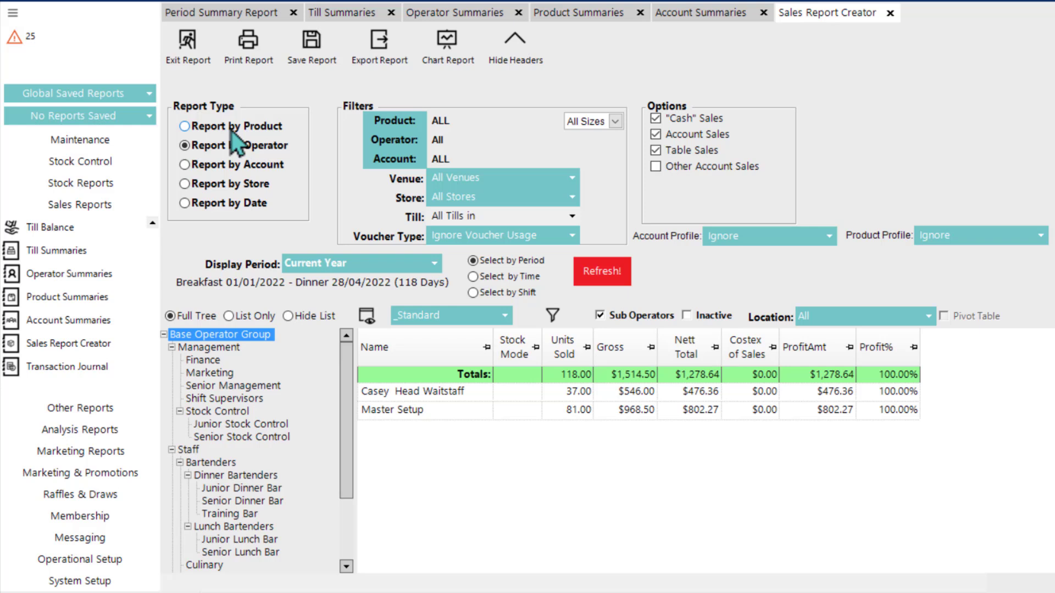
Step: Look through the Product, Operator, Account, Store and Date report types and the totals option each one offers
click(186, 127)
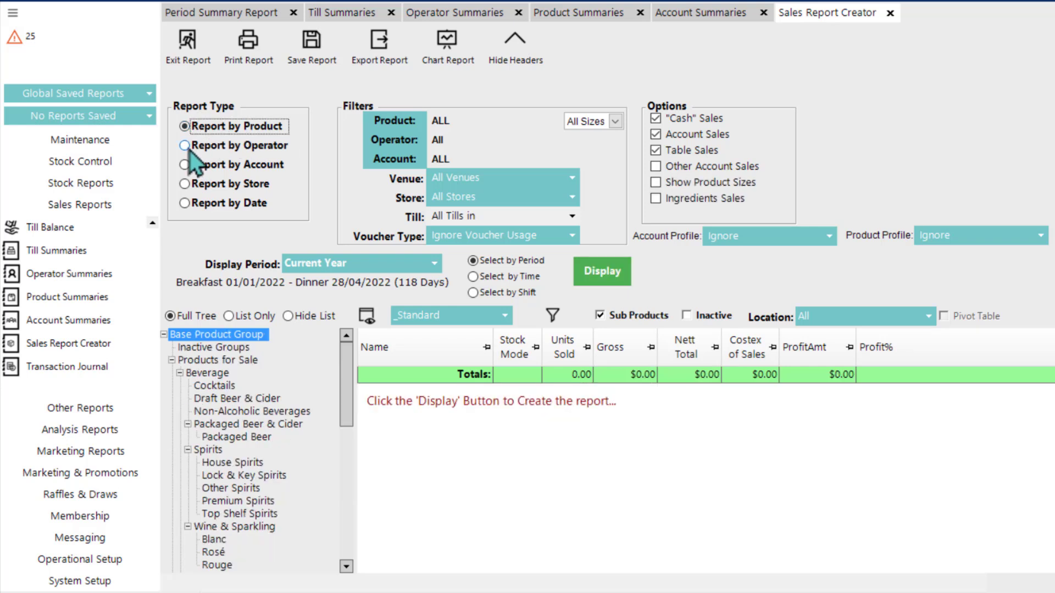
click(190, 149)
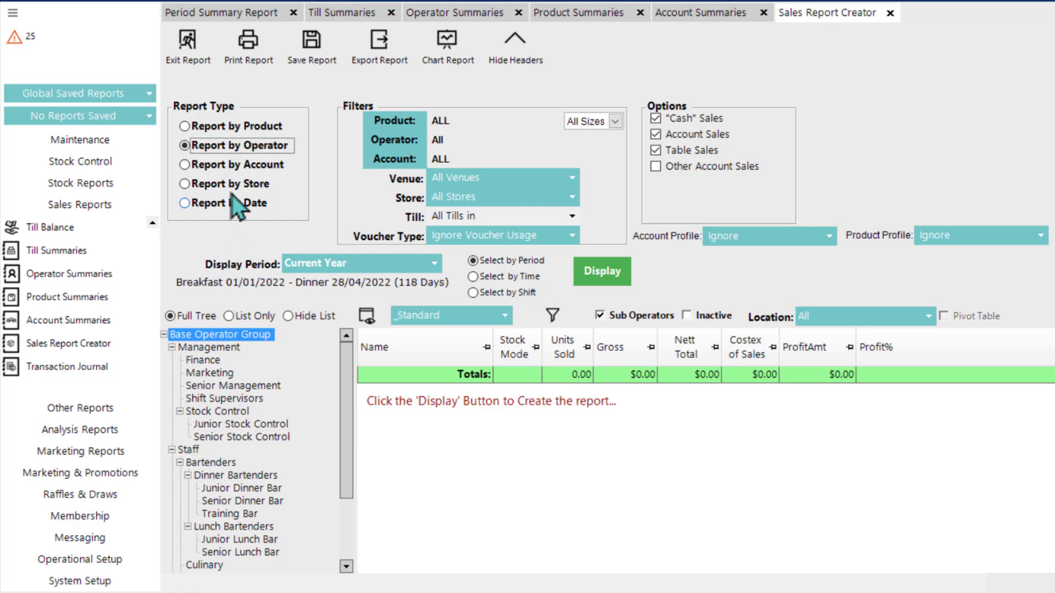
click(206, 166)
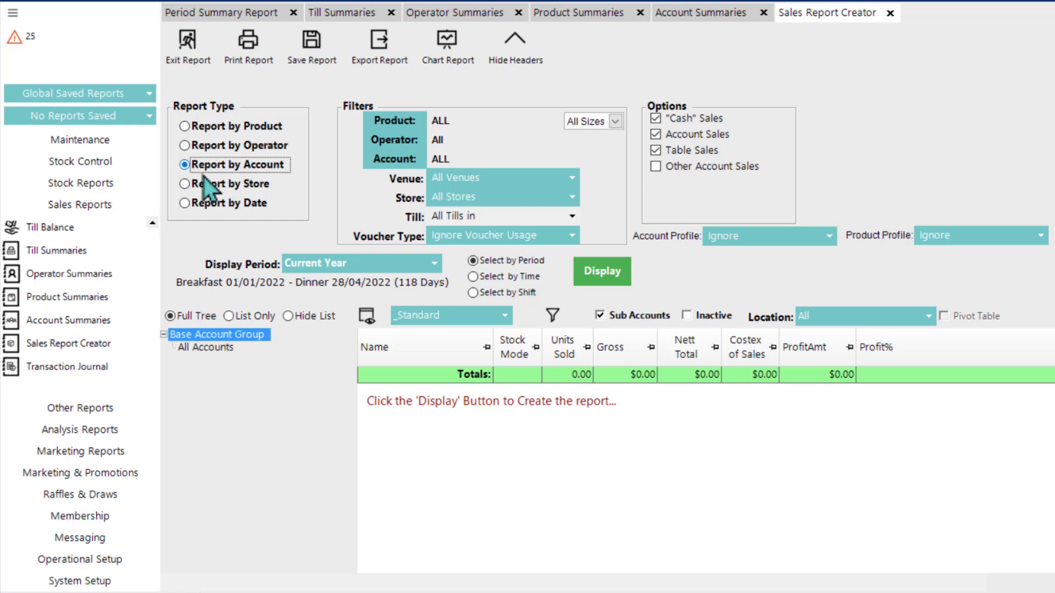
click(203, 186)
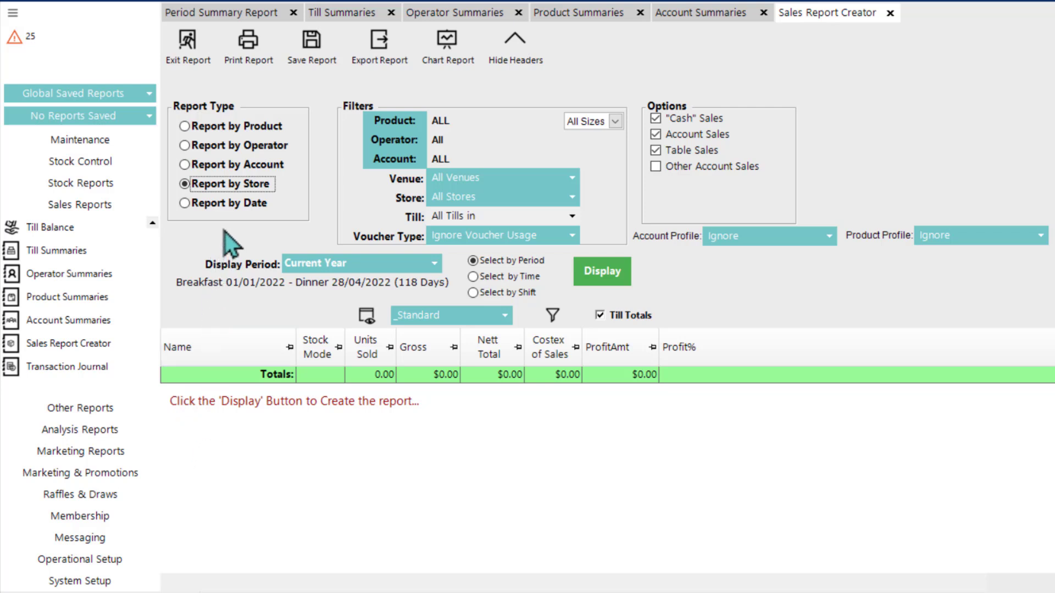
click(205, 209)
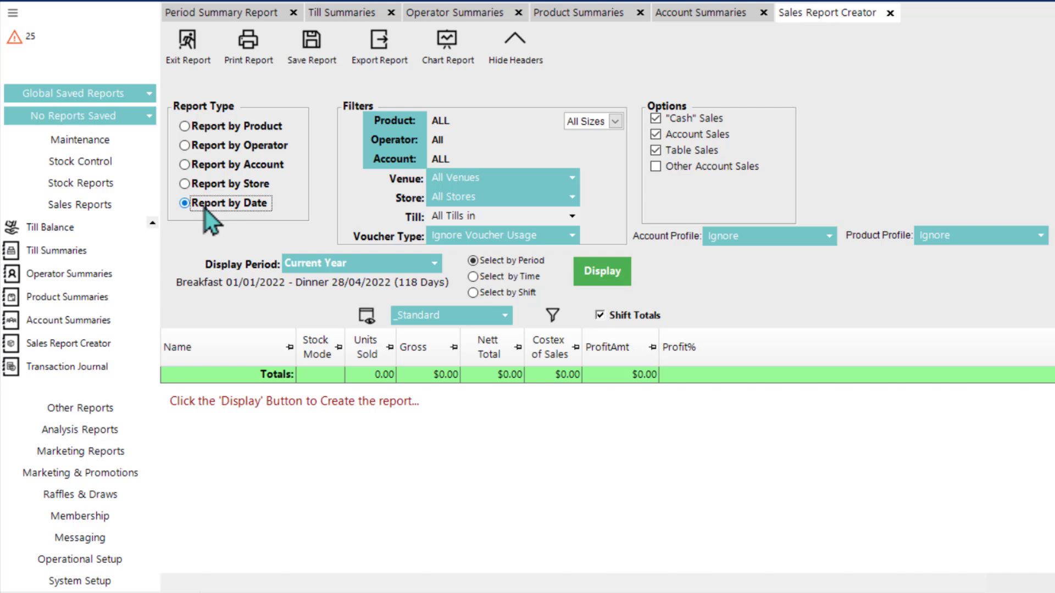
click(209, 184)
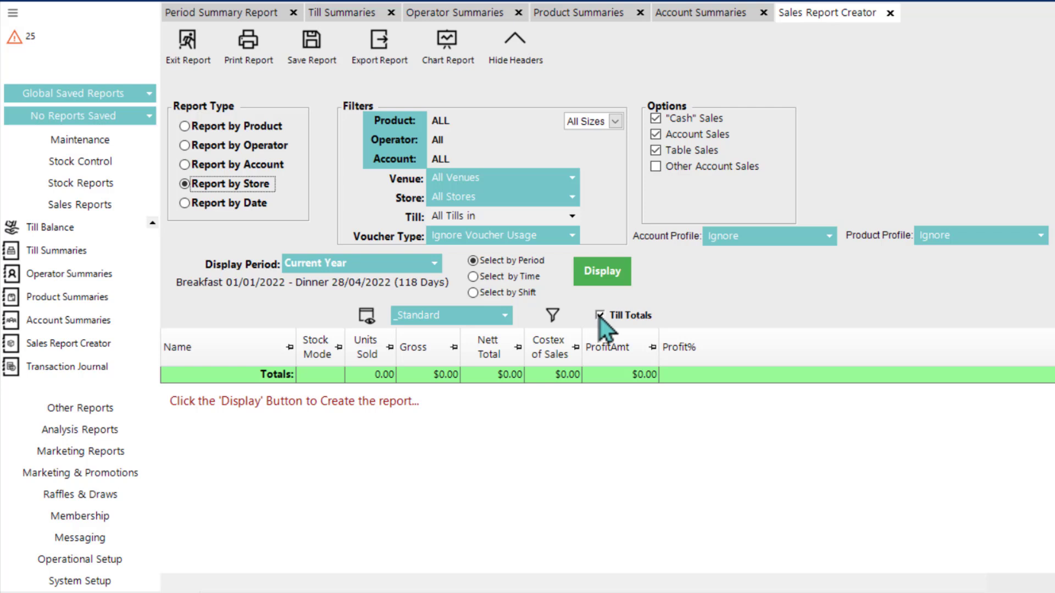
Step: Display the sales by date with Shift Totals turned off, and display the sales by store
click(215, 204)
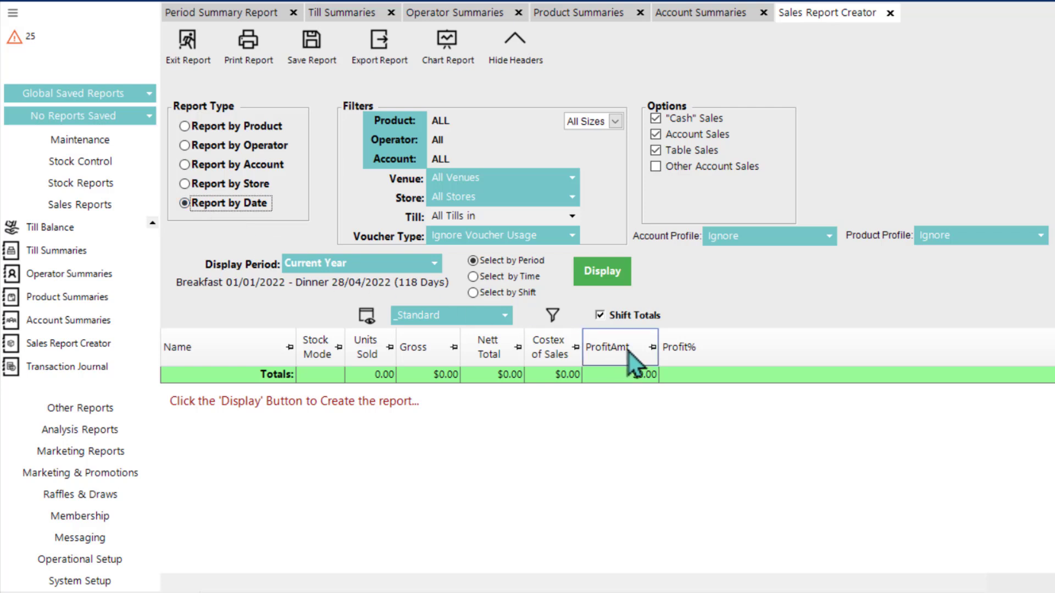
click(605, 273)
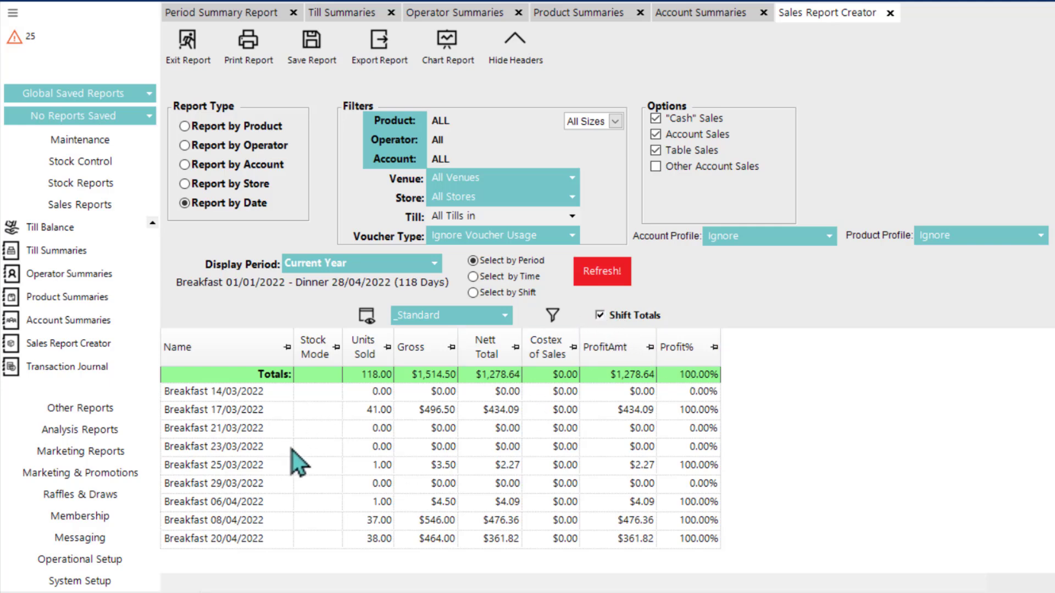
click(600, 315)
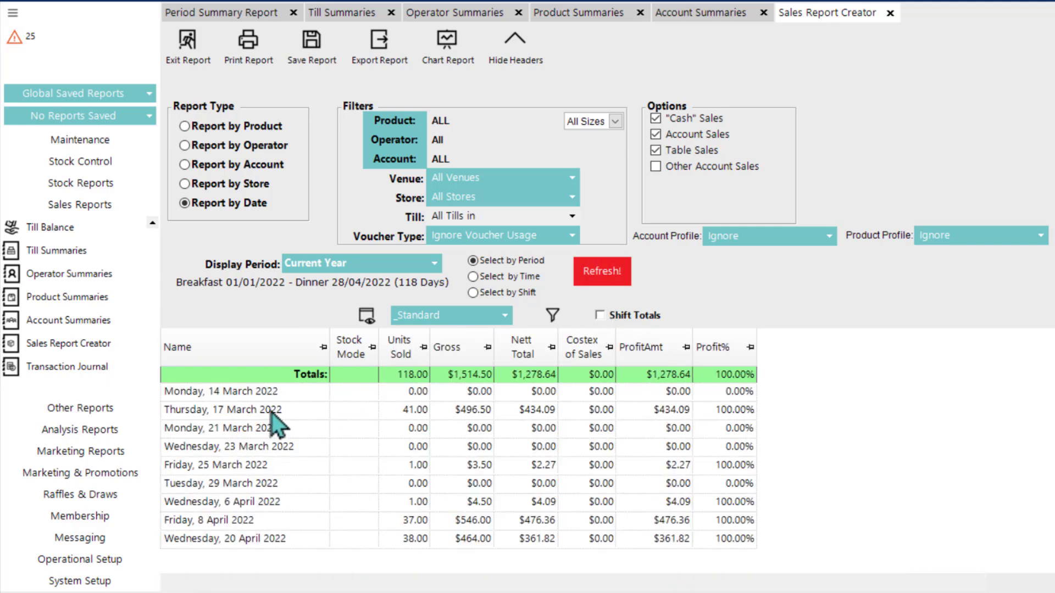
click(209, 187)
click(602, 271)
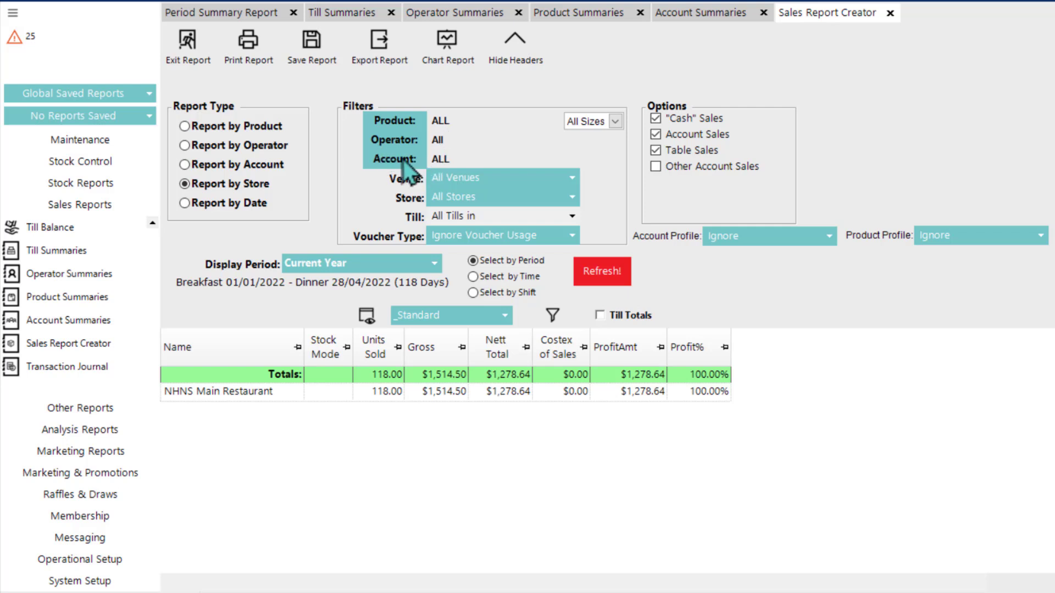
Step: Change the report type to Report by Operator and filter it to the Packaged Beer product group, keeping All Sizes
click(202, 148)
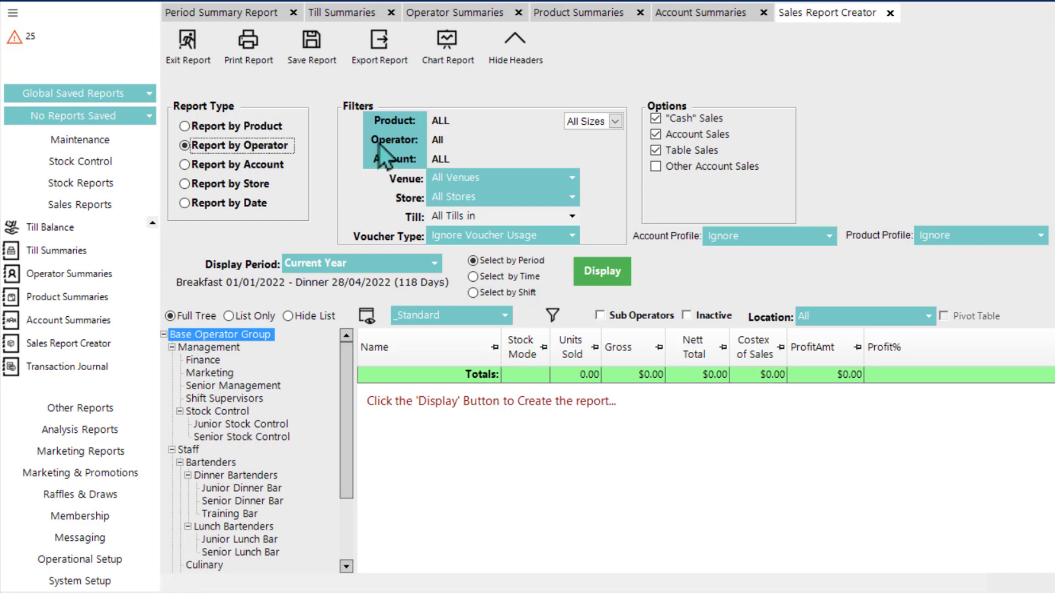
click(404, 122)
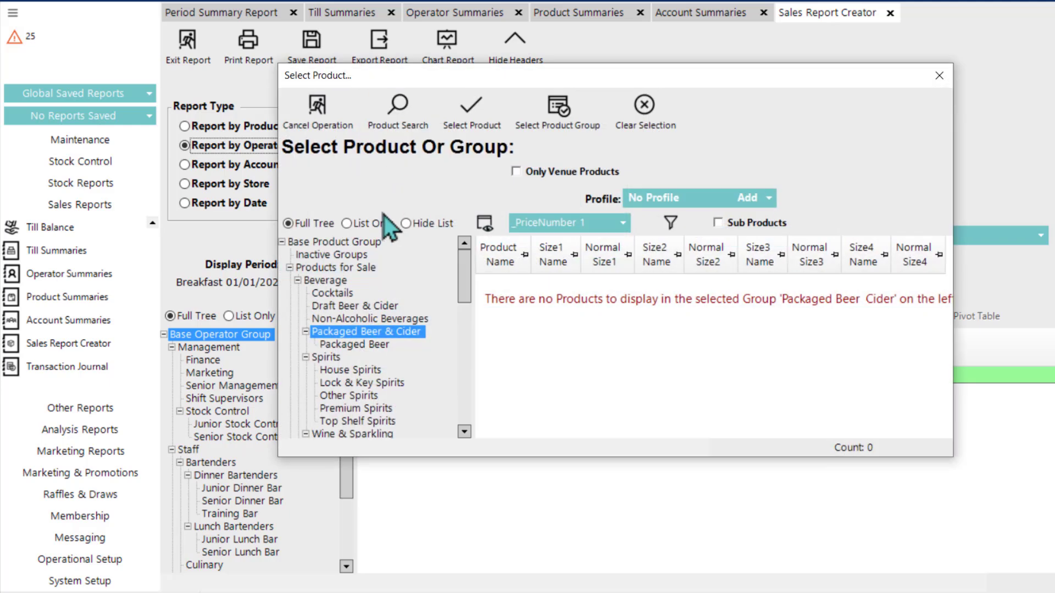
click(347, 344)
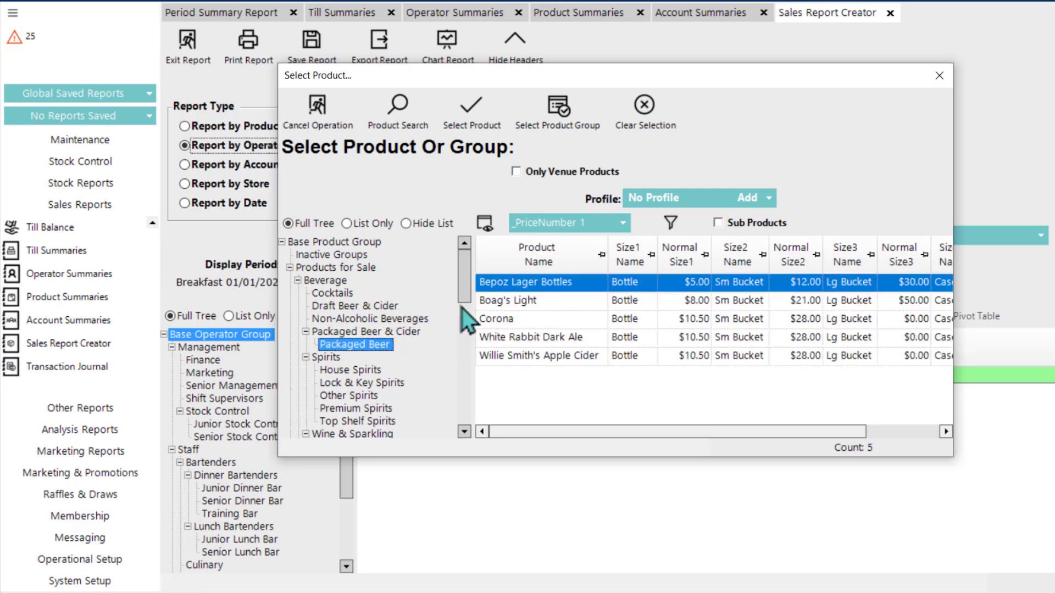
double_click(358, 348)
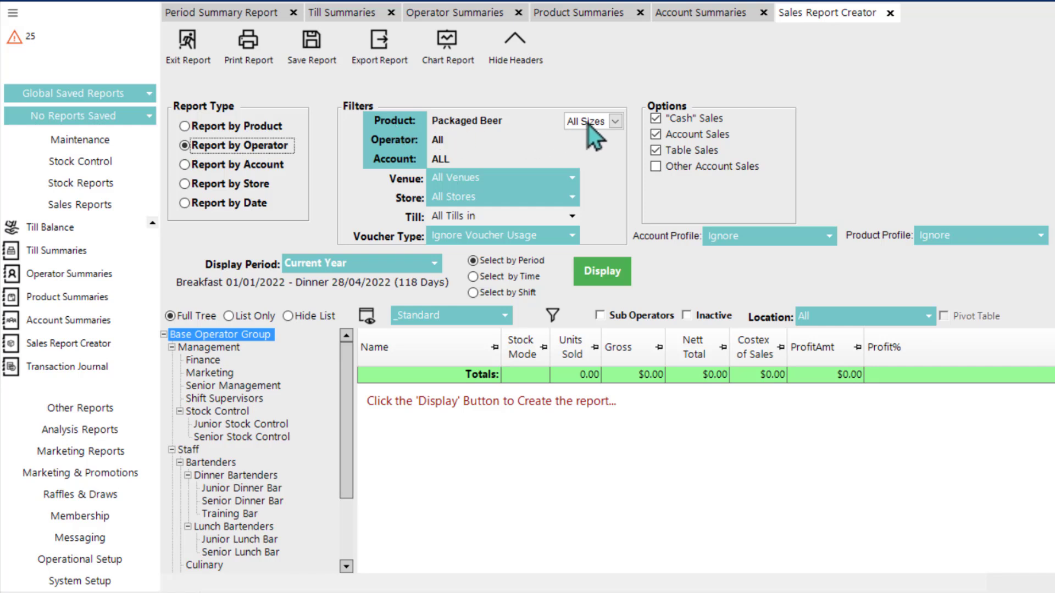
click(614, 123)
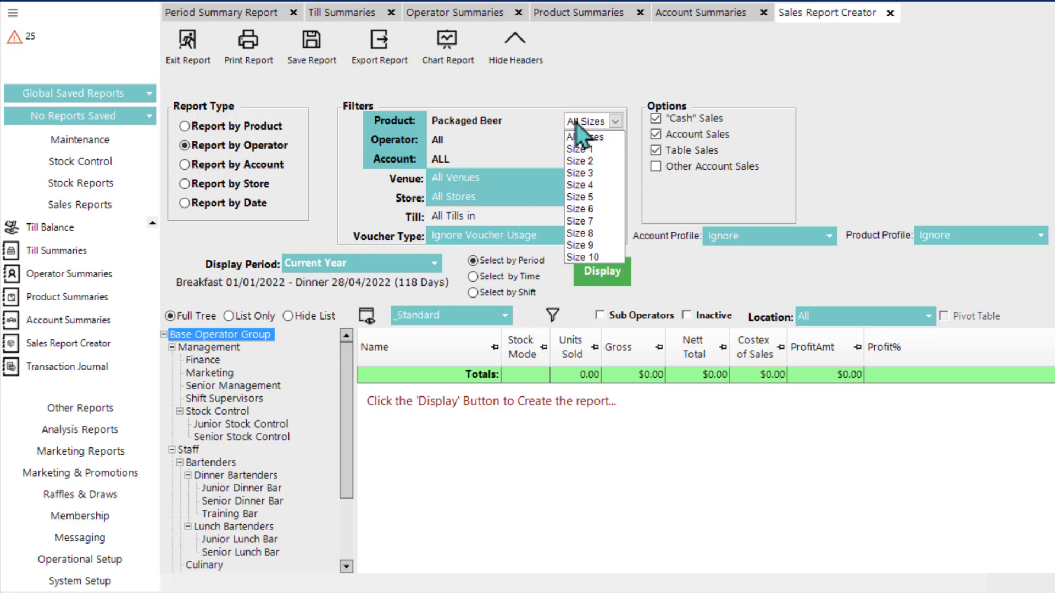
click(572, 100)
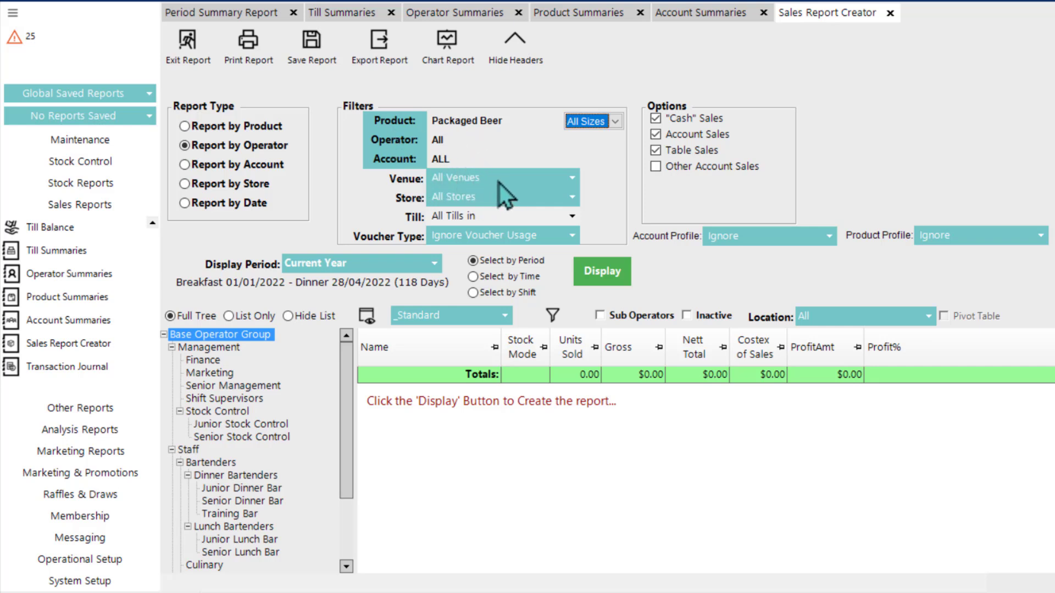
Step: Exclude Account Sales and include Other Account Sales in the report options, leaving "Cash" Sales and Table Sales included
click(676, 122)
click(683, 153)
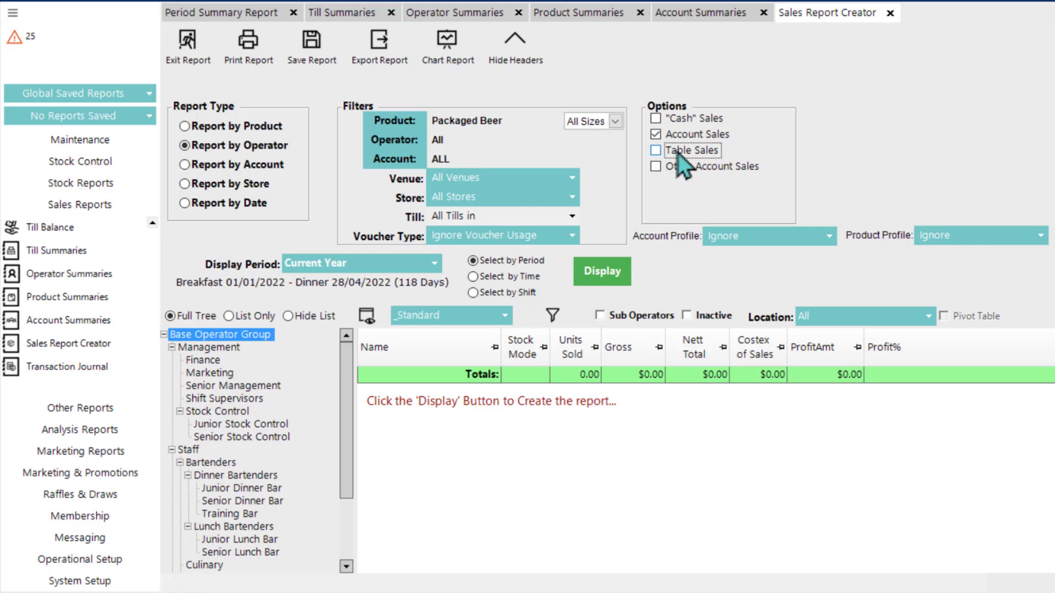
click(678, 152)
click(671, 121)
click(674, 166)
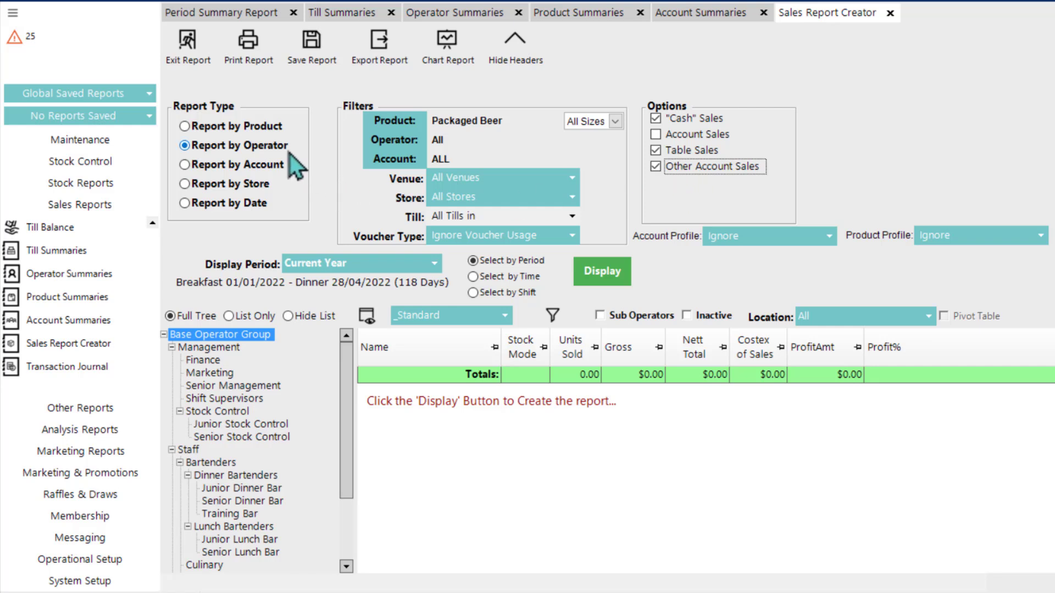
Step: Change the report type to Report by Product and display the Packaged Beer sales with the location set to By Store
click(222, 126)
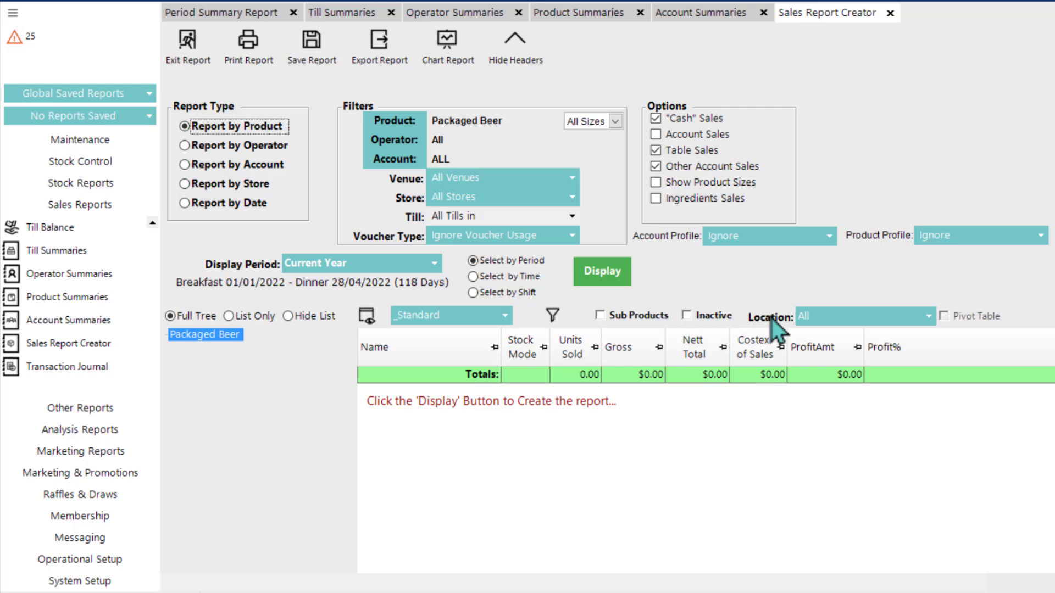
click(833, 318)
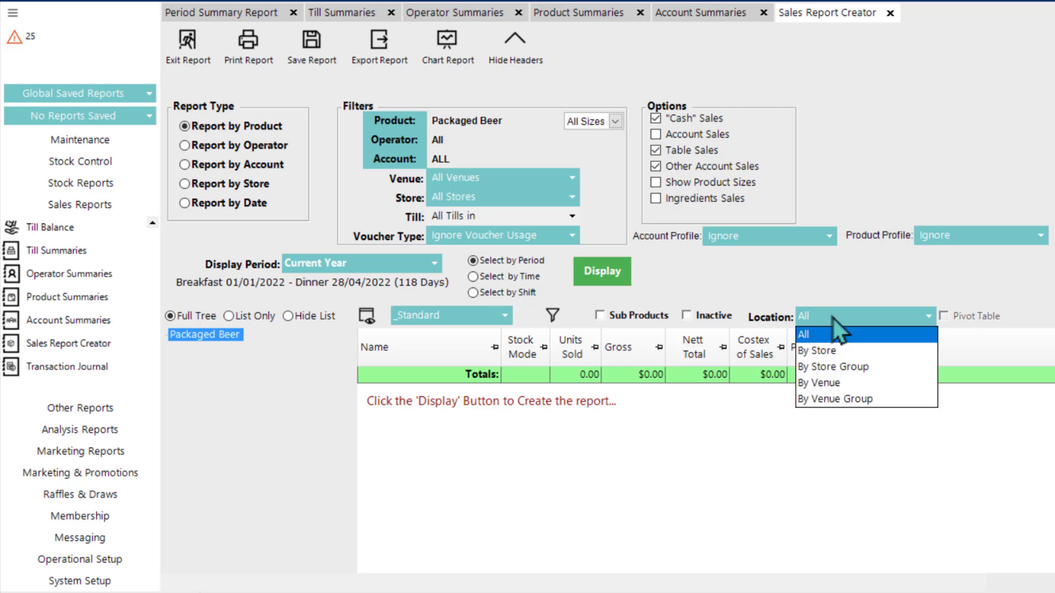
click(835, 350)
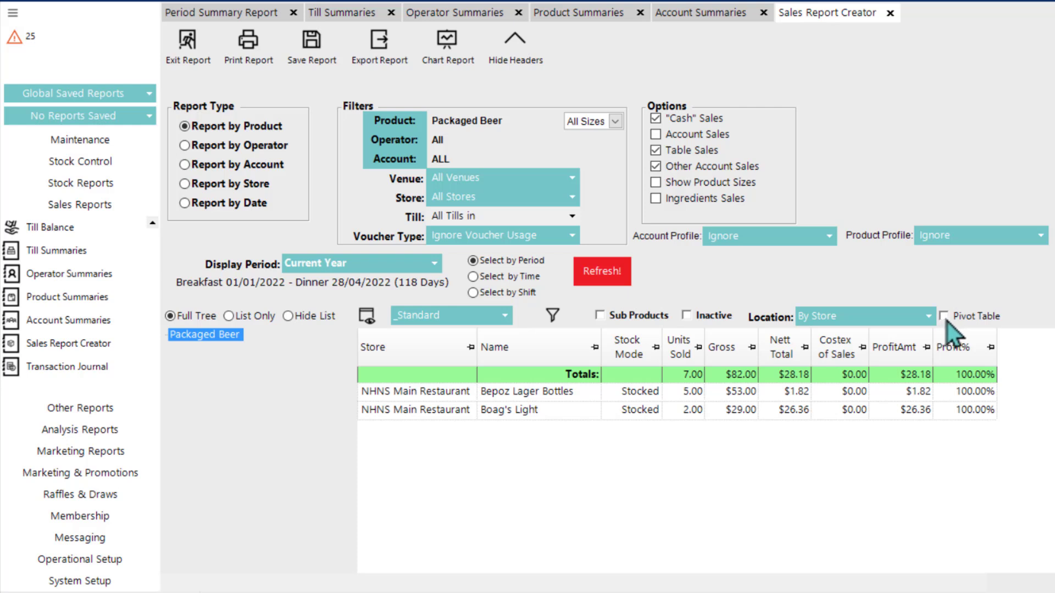
Step: Display the Packaged Beer sales for all locations, switch back to By Store, and show them as a pivot table
click(874, 319)
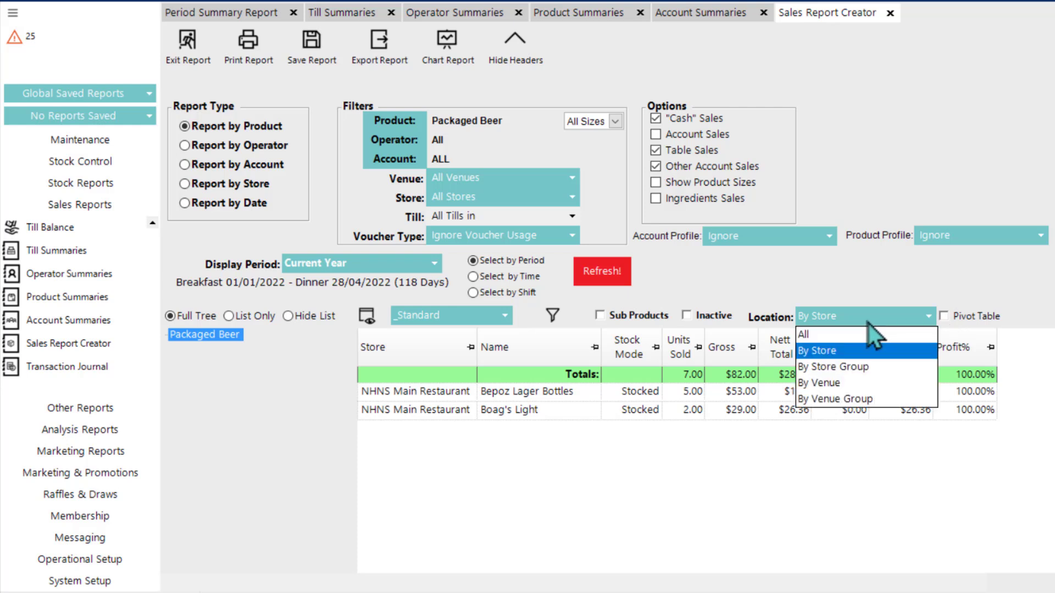
click(835, 332)
click(865, 321)
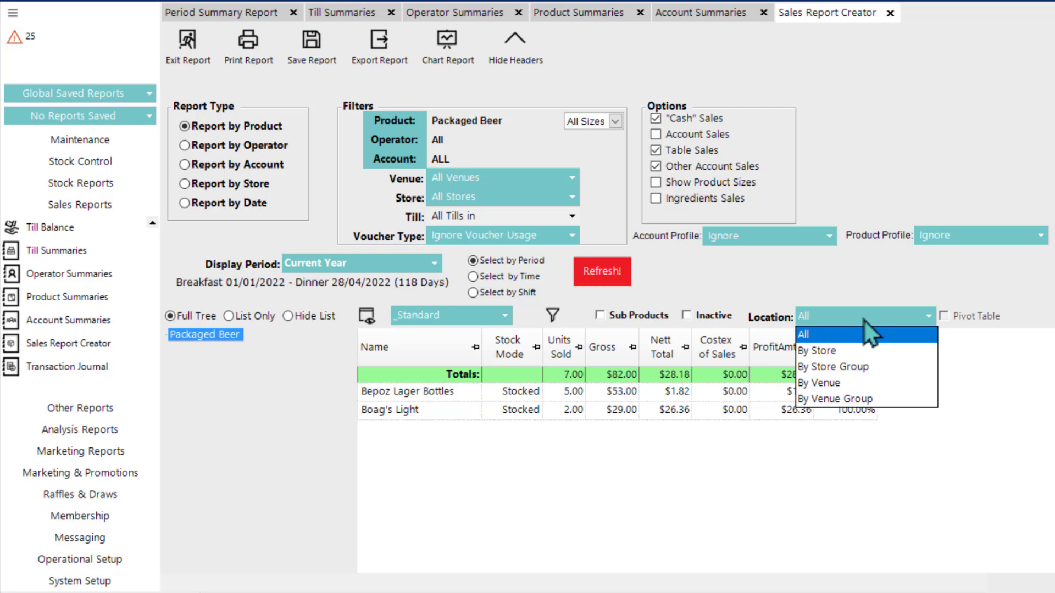
click(844, 355)
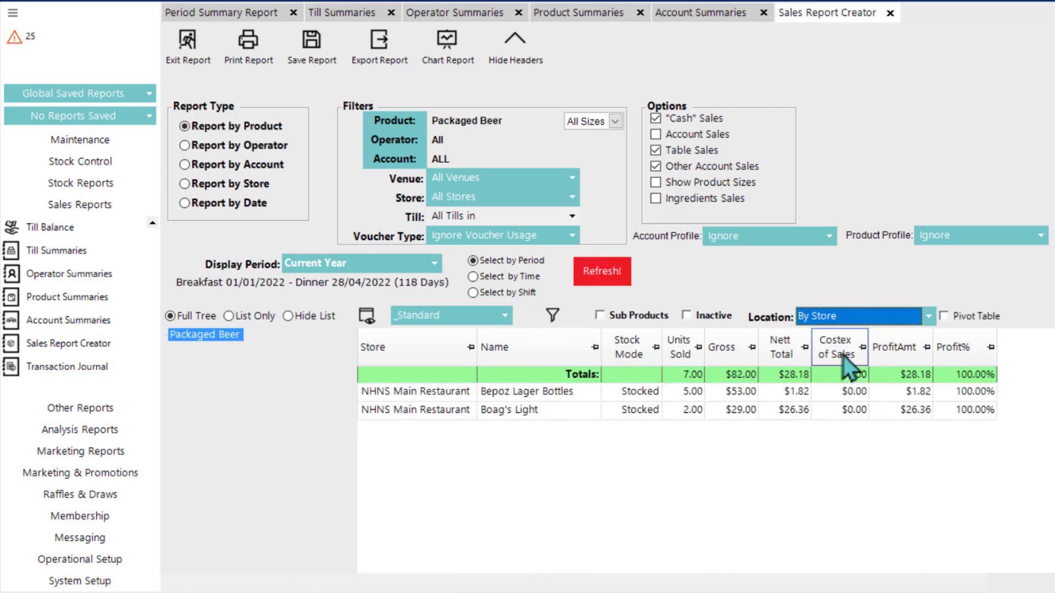
click(944, 317)
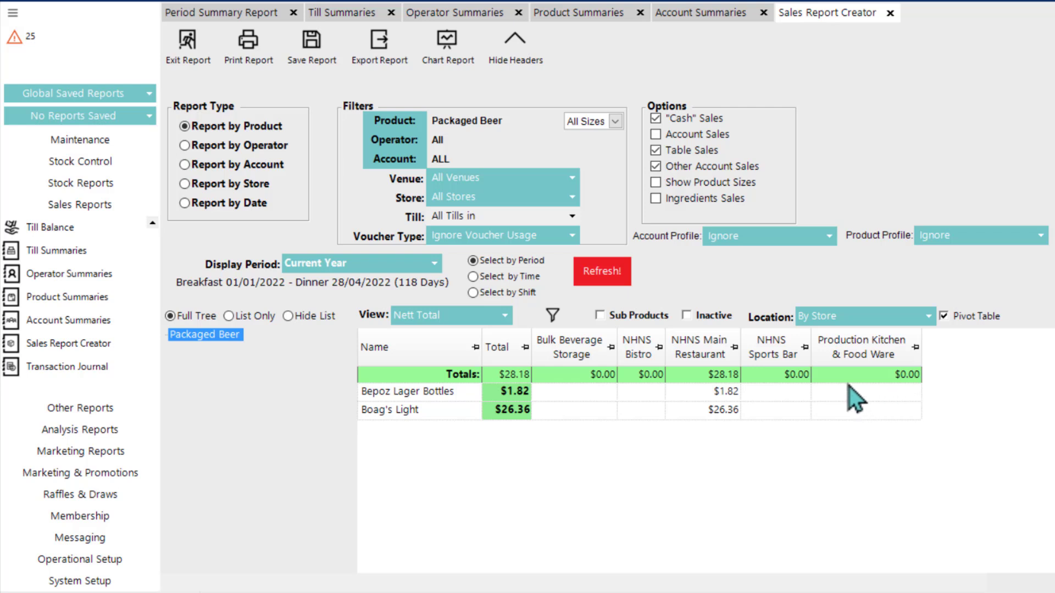
Step: Examine the measures available for the pivot table's view, keeping Nett Total
click(429, 319)
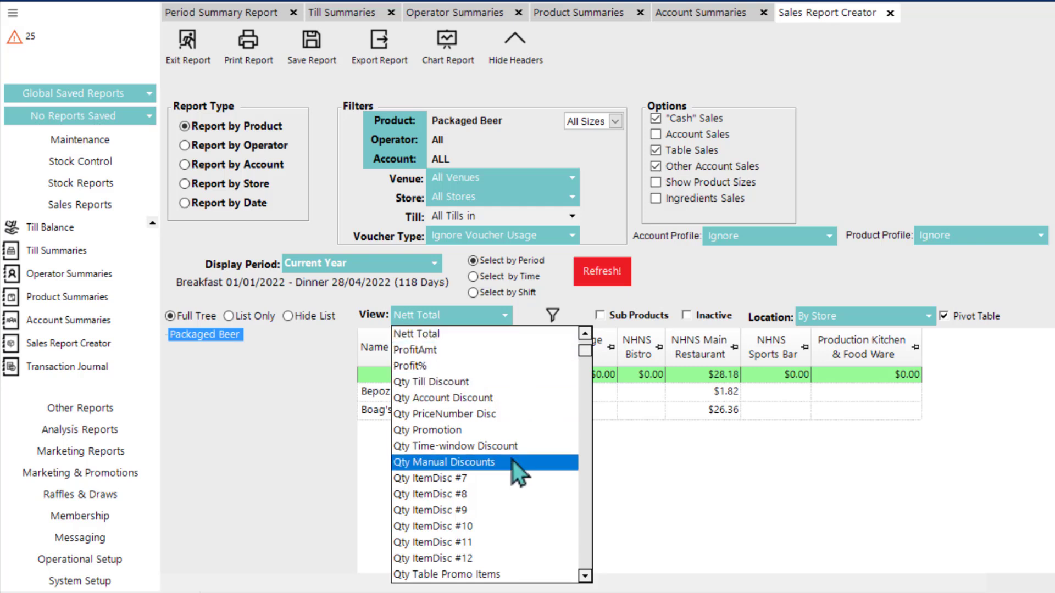
scroll(511, 461, down, 3)
scroll(503, 461, down, 3)
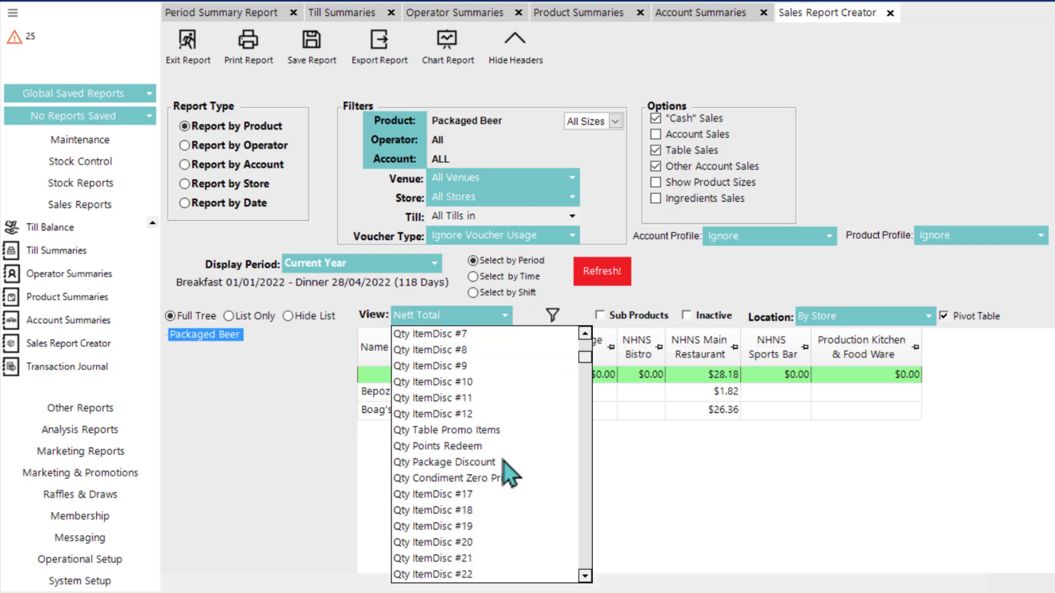
scroll(497, 458, down, 10)
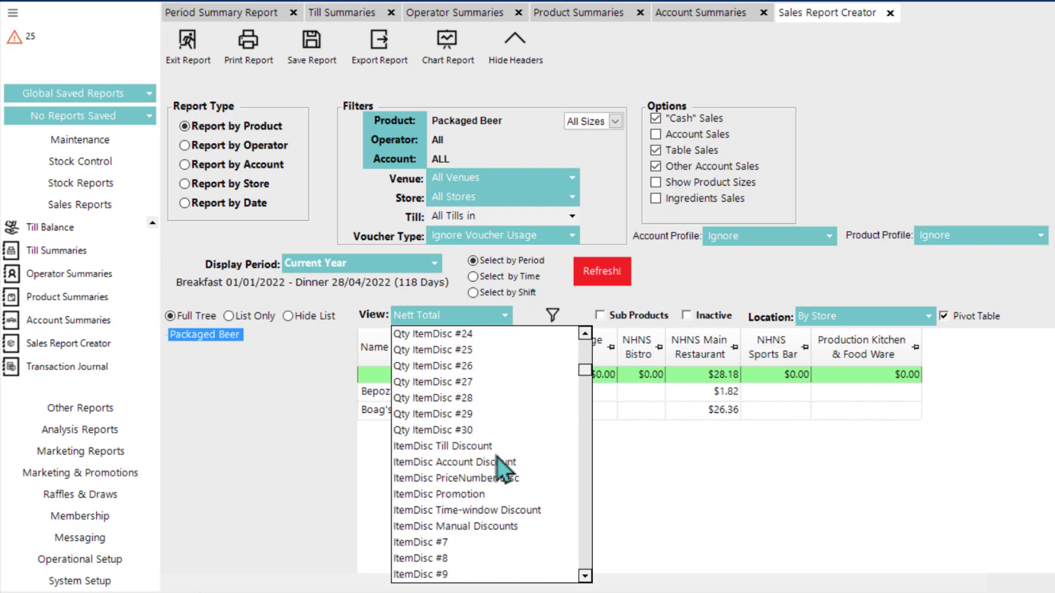
scroll(494, 455, down, 8)
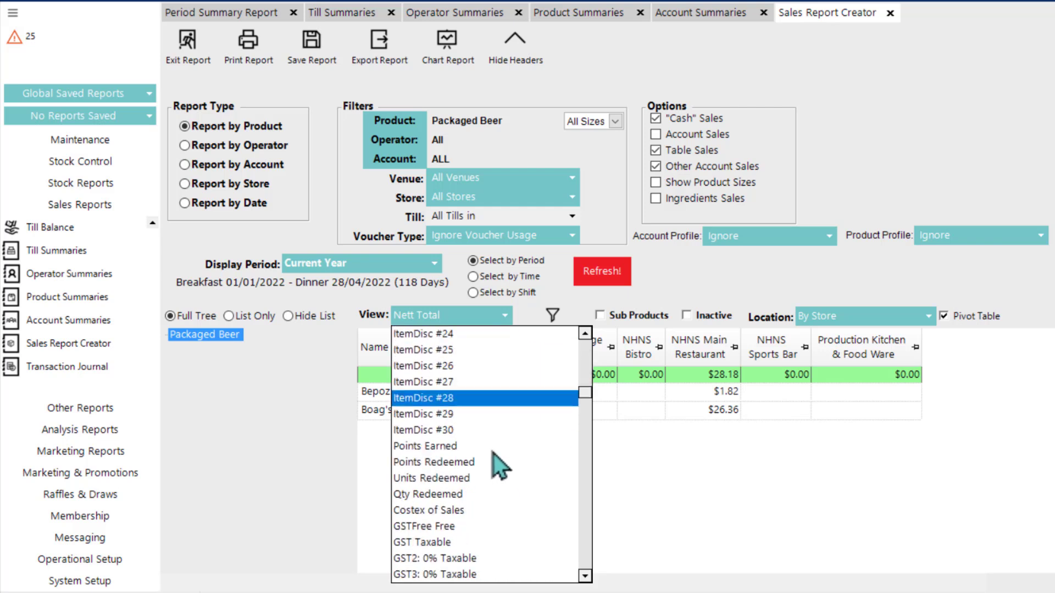
scroll(490, 450, up, 6)
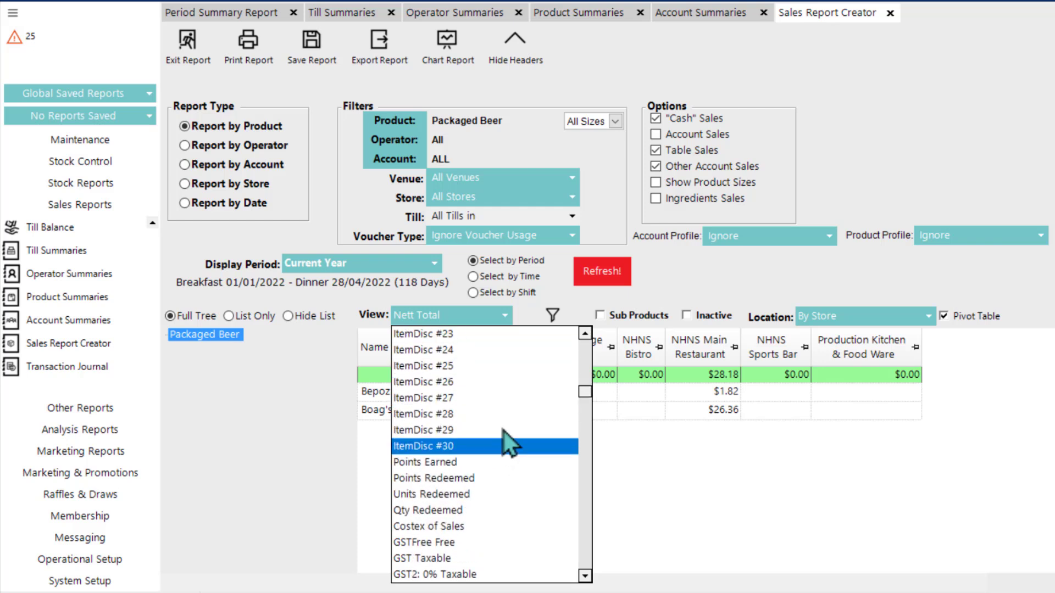
drag(586, 385, 587, 422)
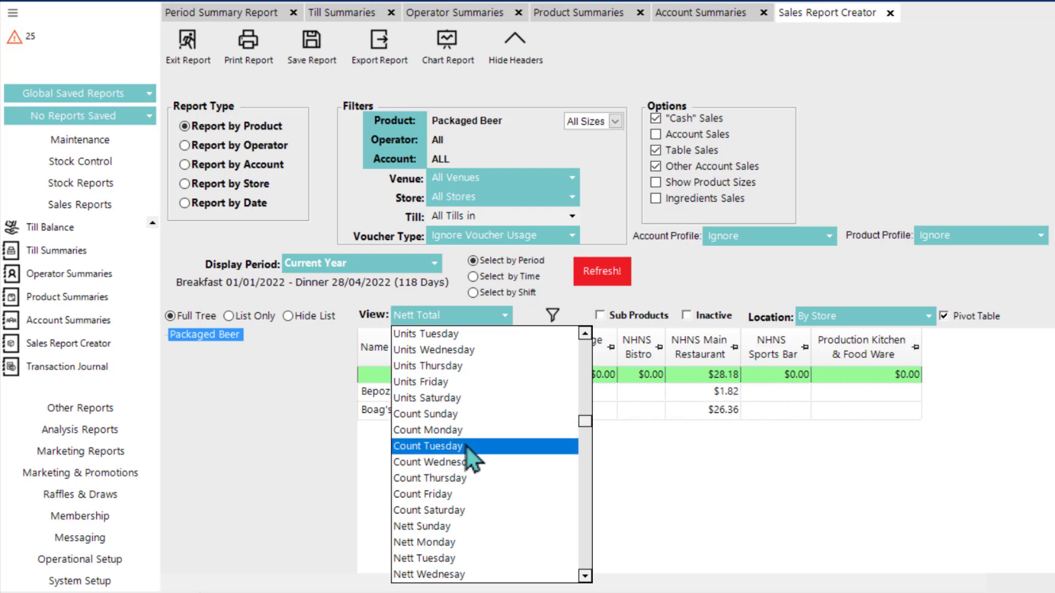
scroll(472, 434, down, 10)
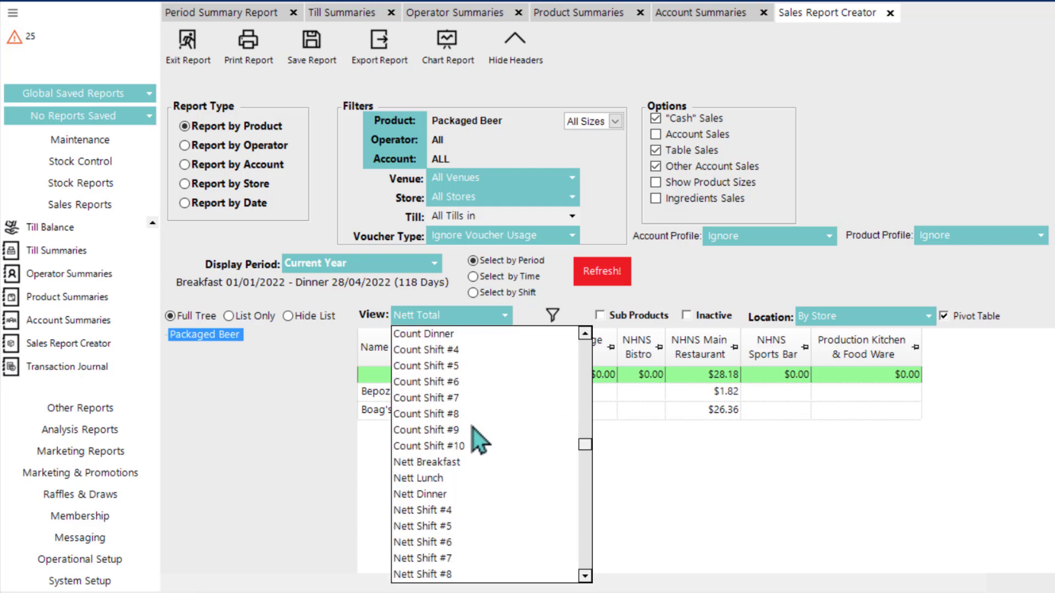
scroll(473, 429, down, 15)
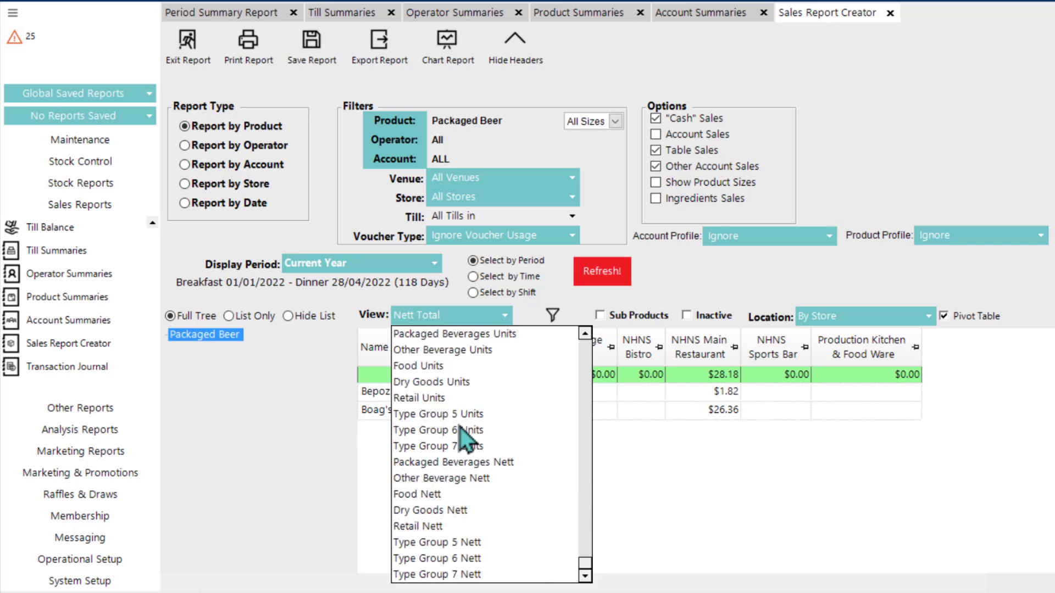
scroll(461, 428, down, 15)
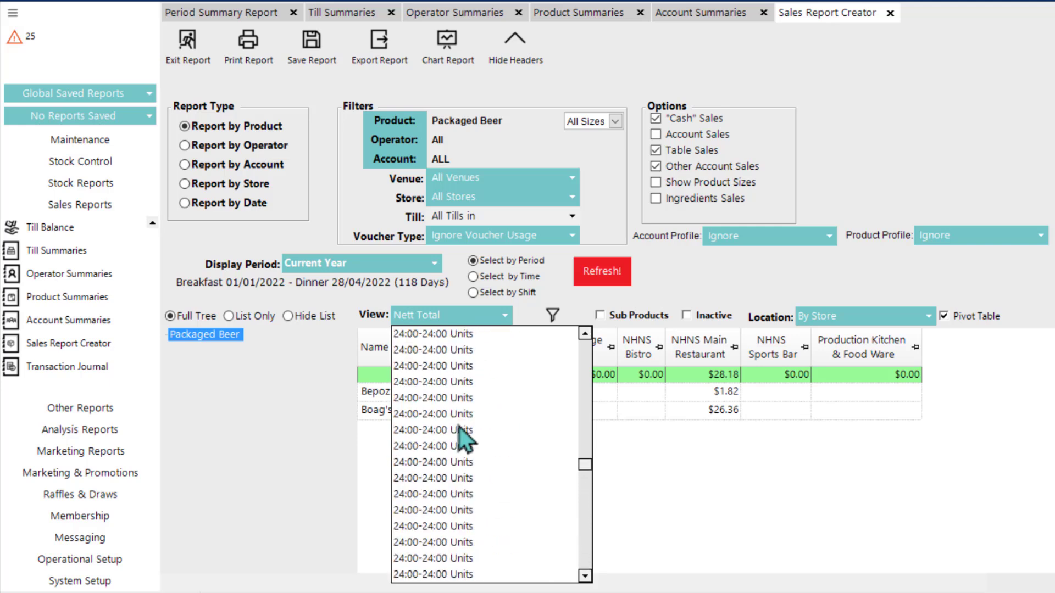
scroll(458, 427, up, 20)
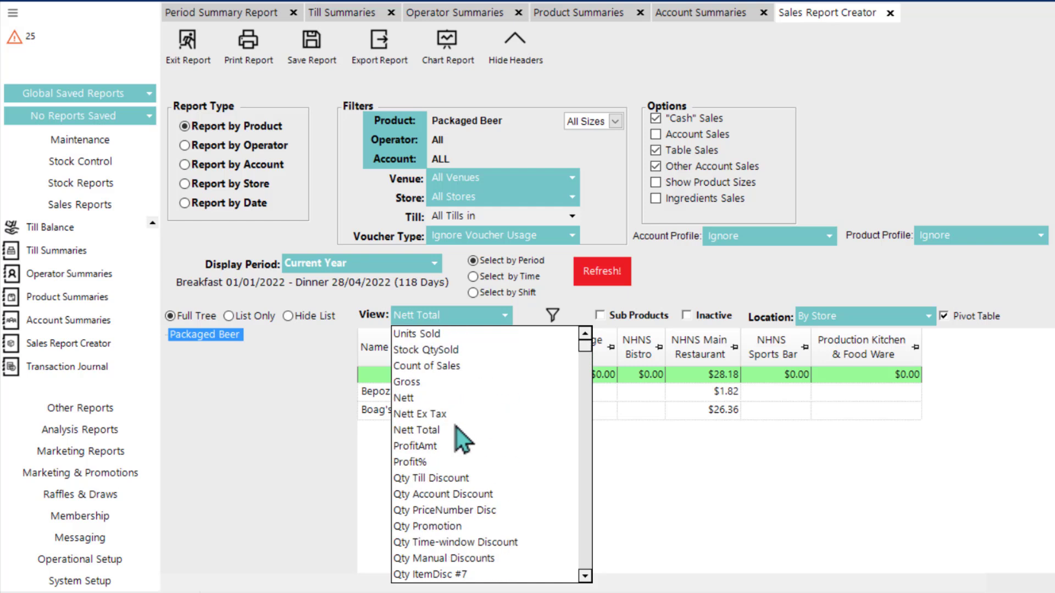
click(739, 478)
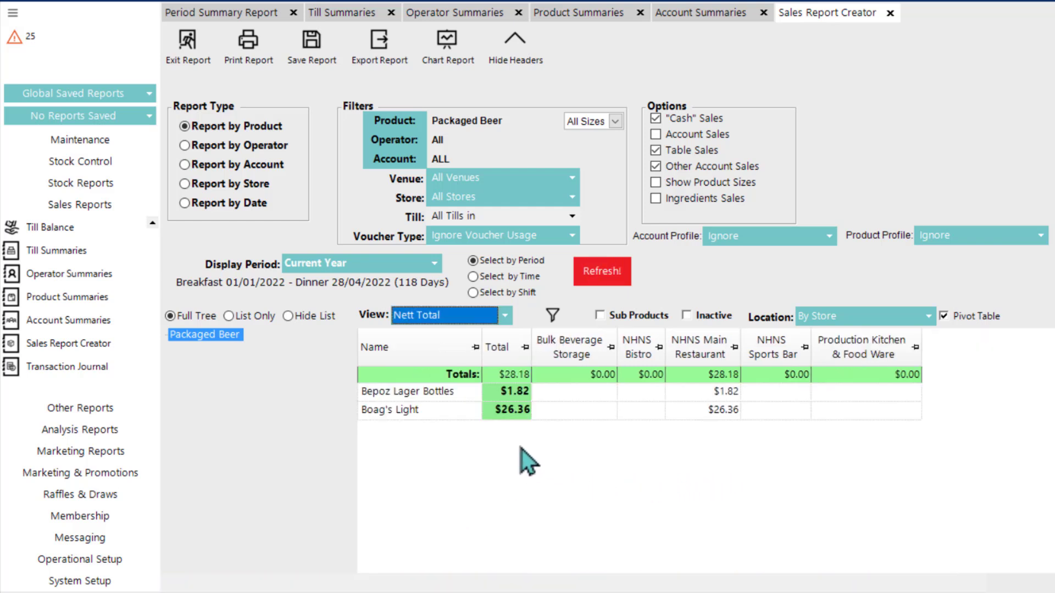
Step: Turn off the pivot table and display the Packaged Beer sales with the _TimeBreak Sales view
click(942, 317)
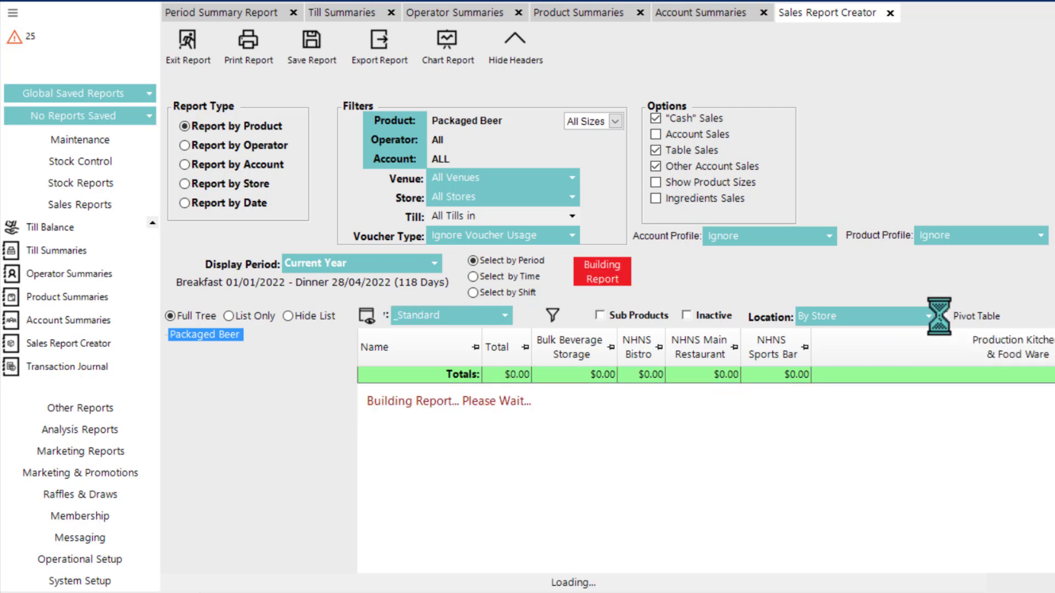
click(448, 318)
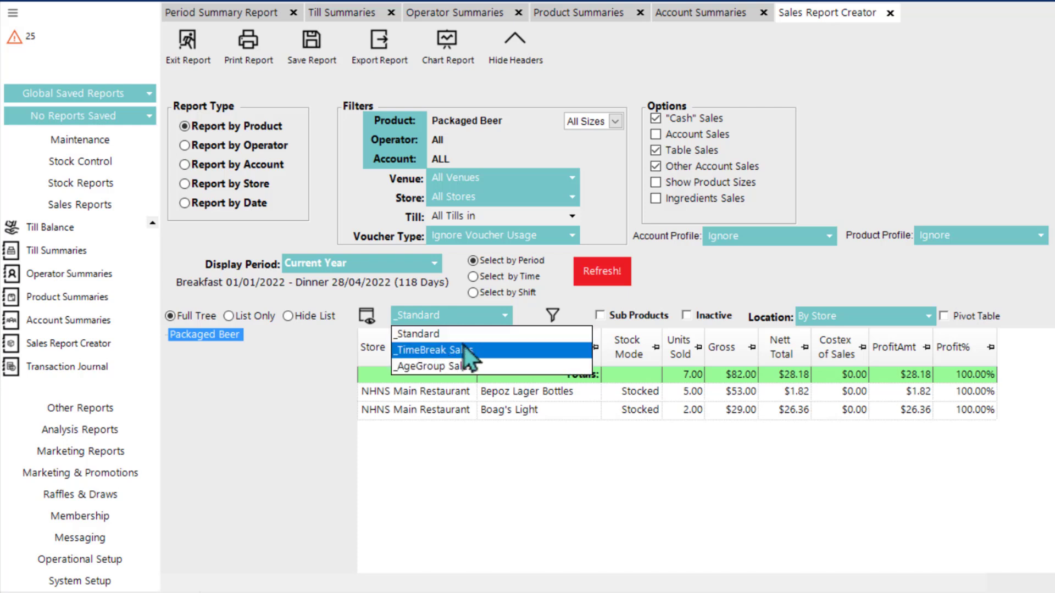
click(462, 355)
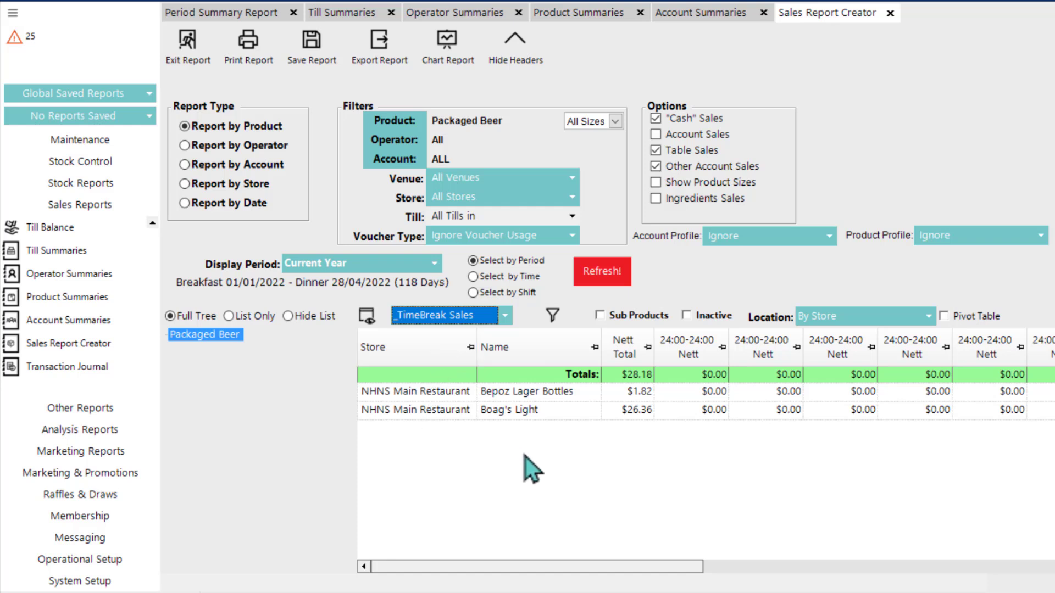
Step: Examine the Time Breaks and Age Groups in the Global Settings' reporting section, cancel, and return to the Sales Report Creator
click(77, 581)
click(69, 421)
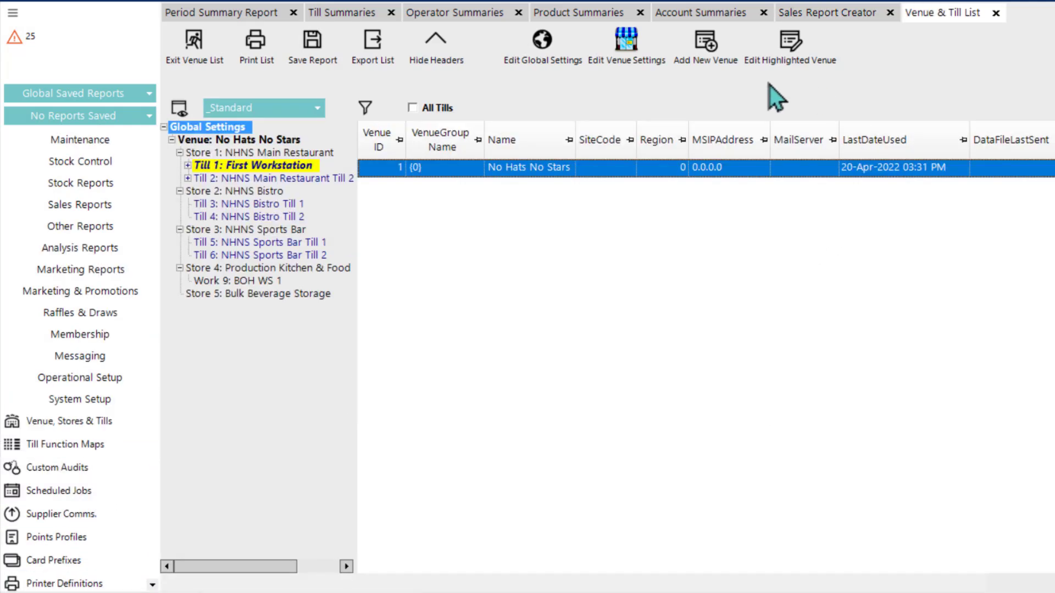
click(546, 62)
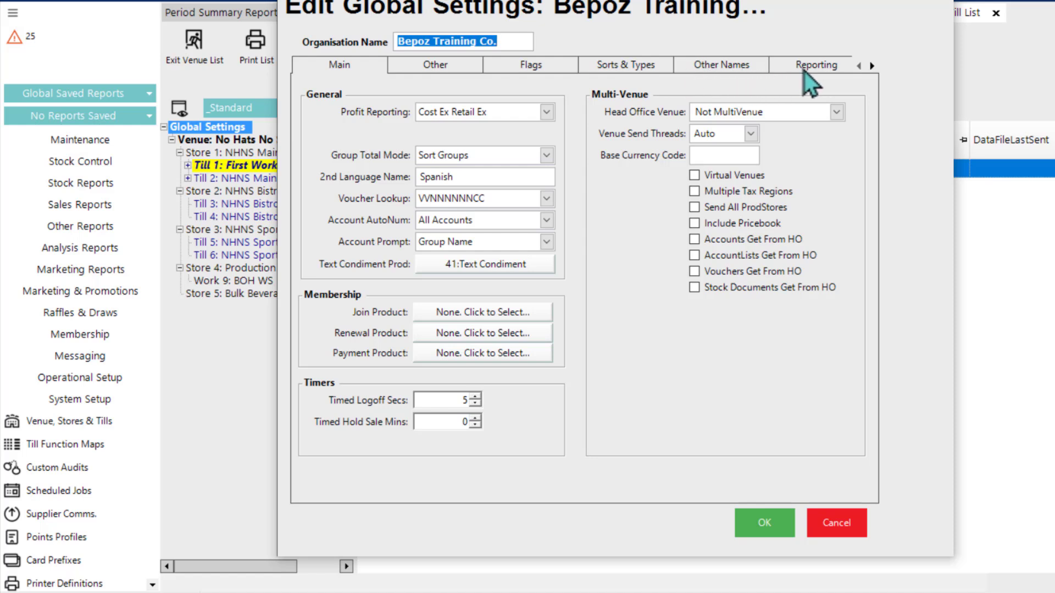
click(803, 71)
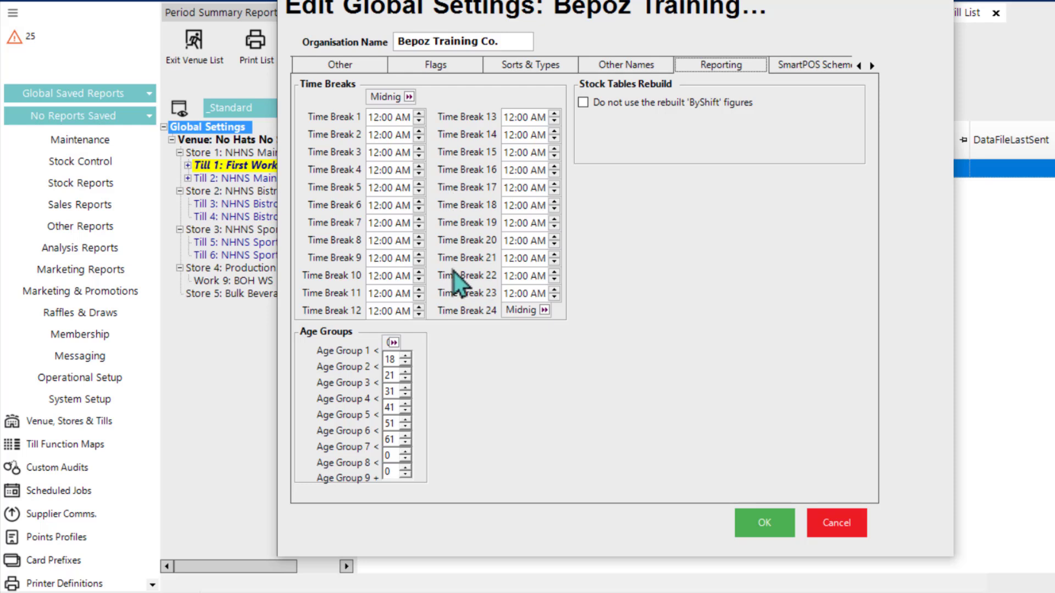
click(817, 526)
click(804, 13)
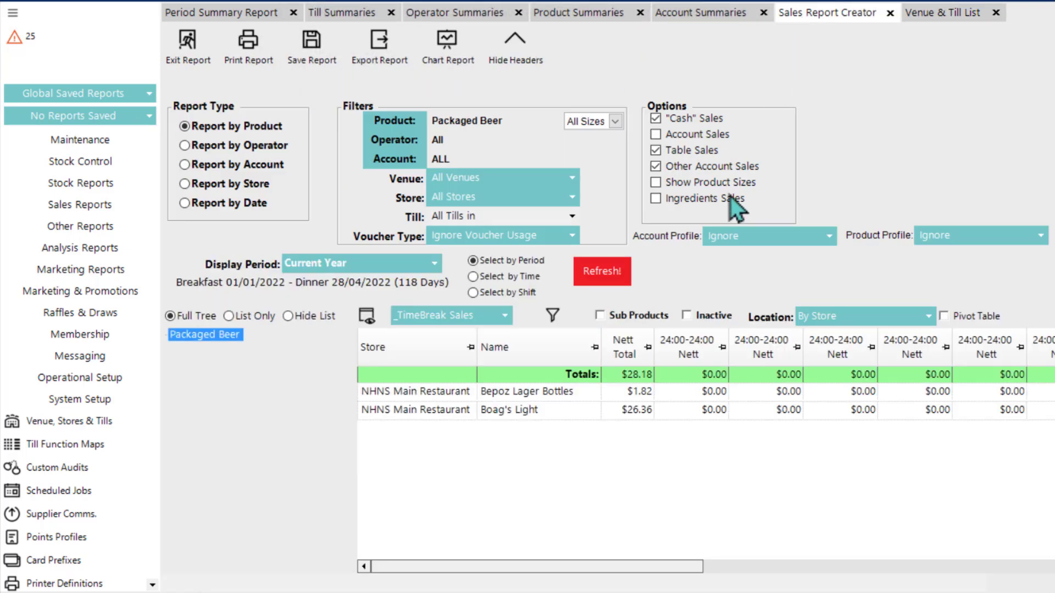
Step: Look through the time break columns, filter the _TimeBreak Sales view's available columns by "covers", and close the view without saving
drag(583, 567, 711, 559)
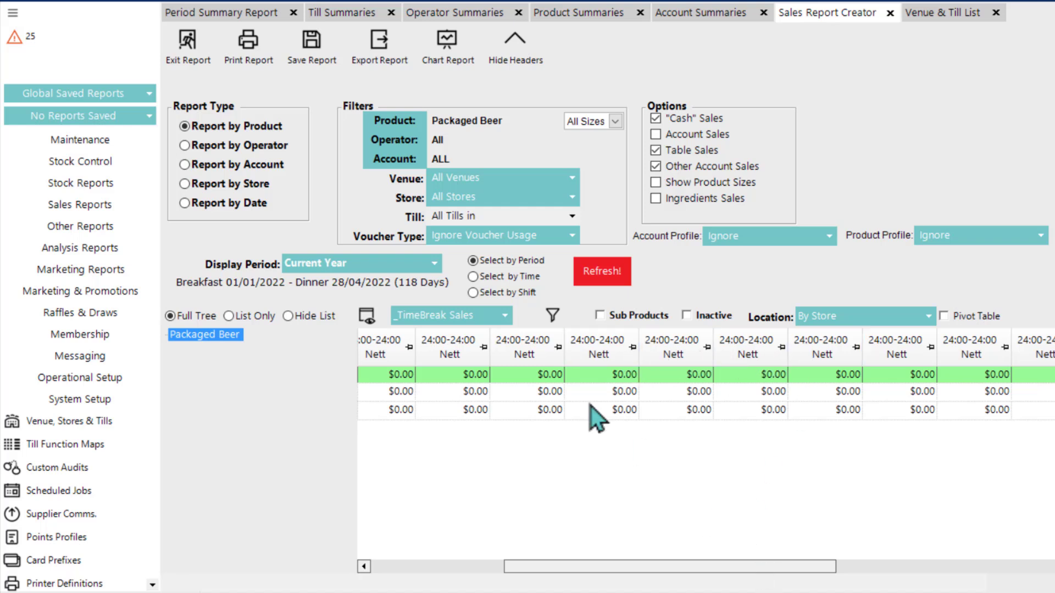
drag(762, 565, 595, 574)
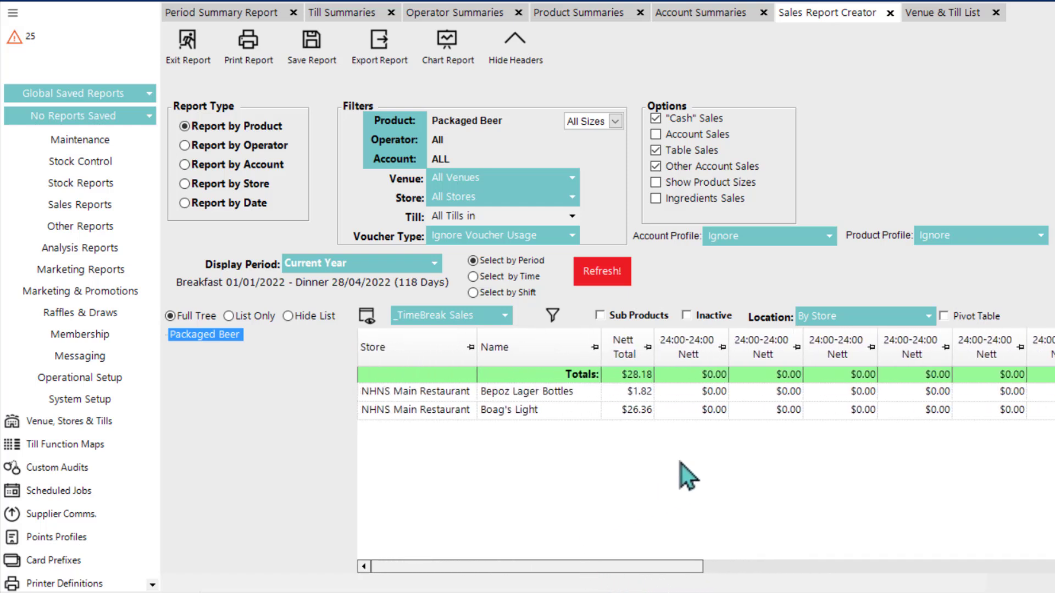
click(369, 317)
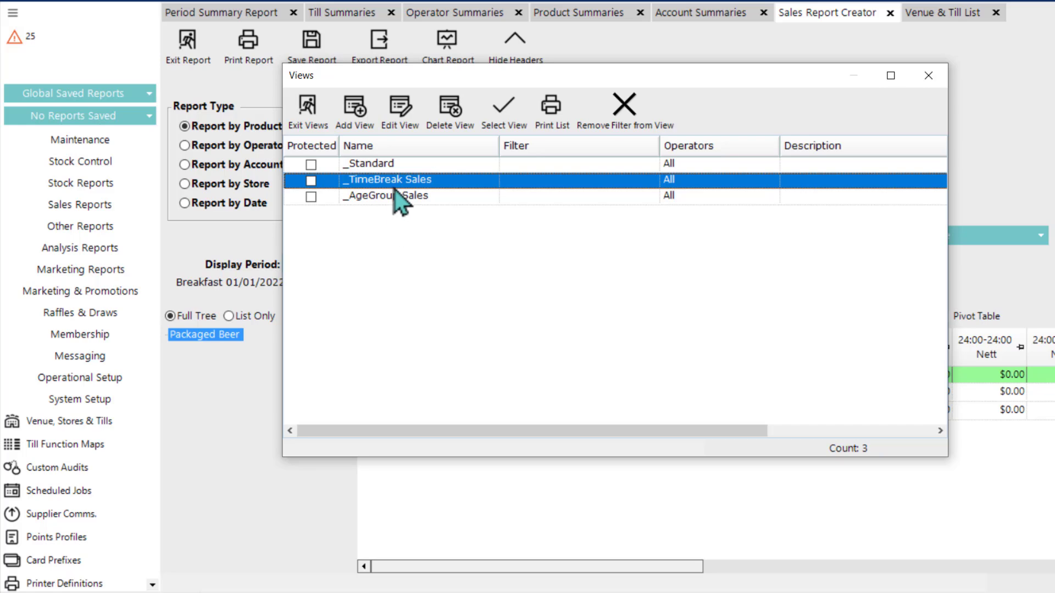
click(393, 124)
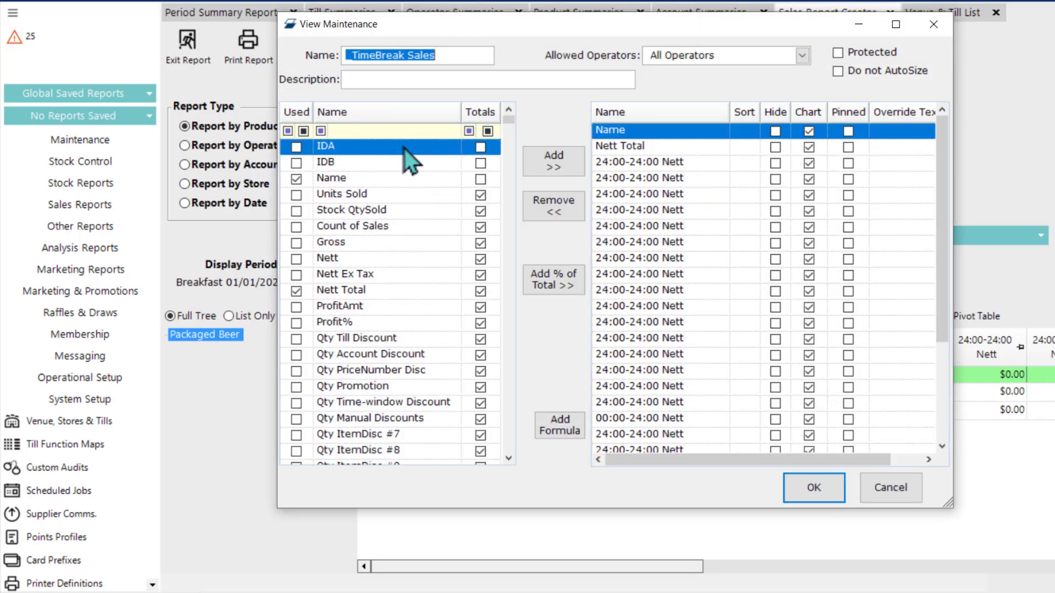
click(403, 134)
text(cov)
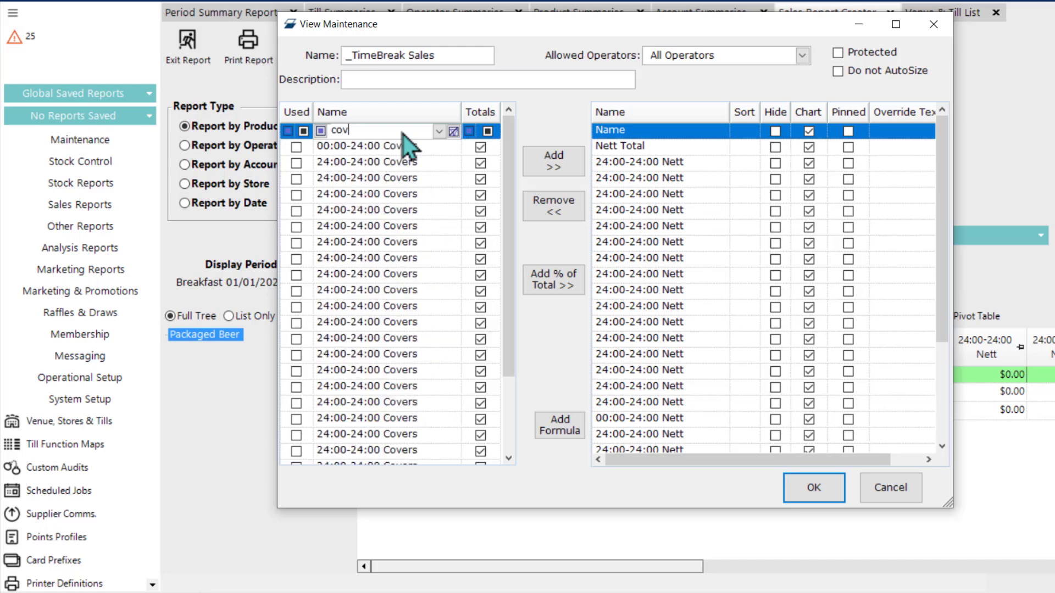
text(ers)
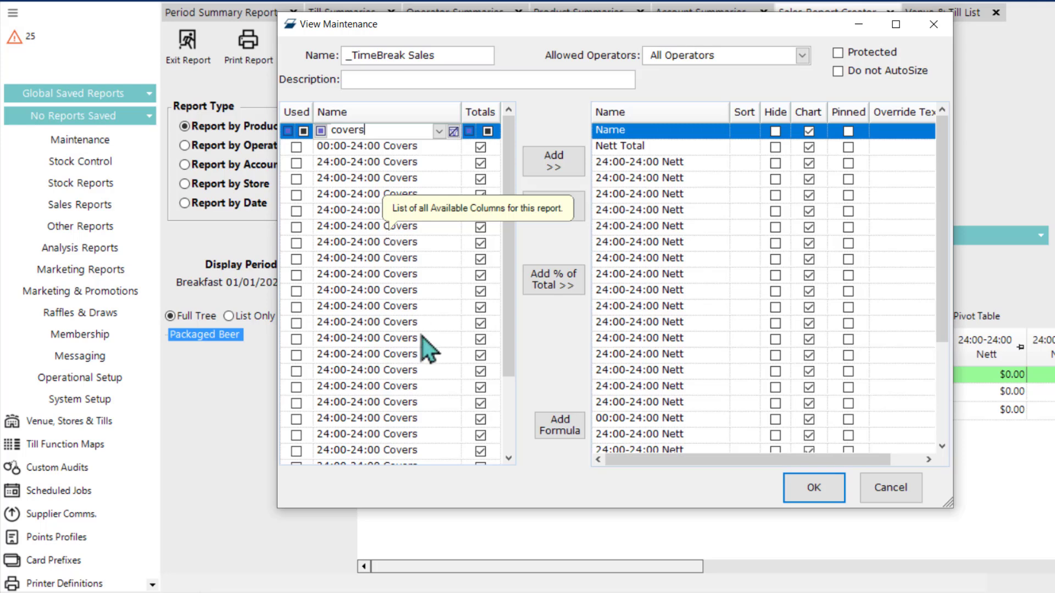
click(899, 496)
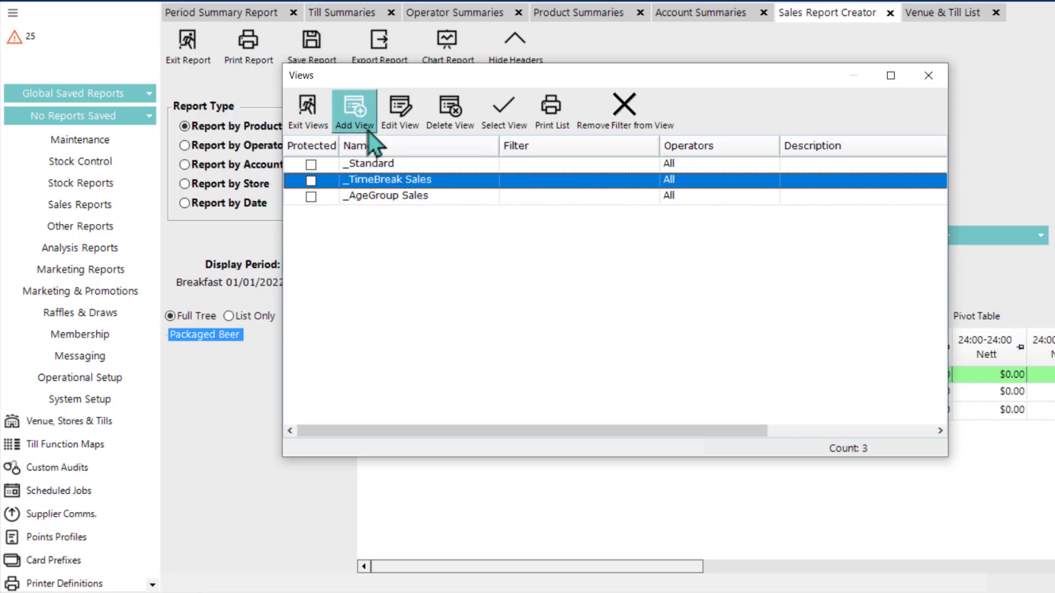
click(930, 77)
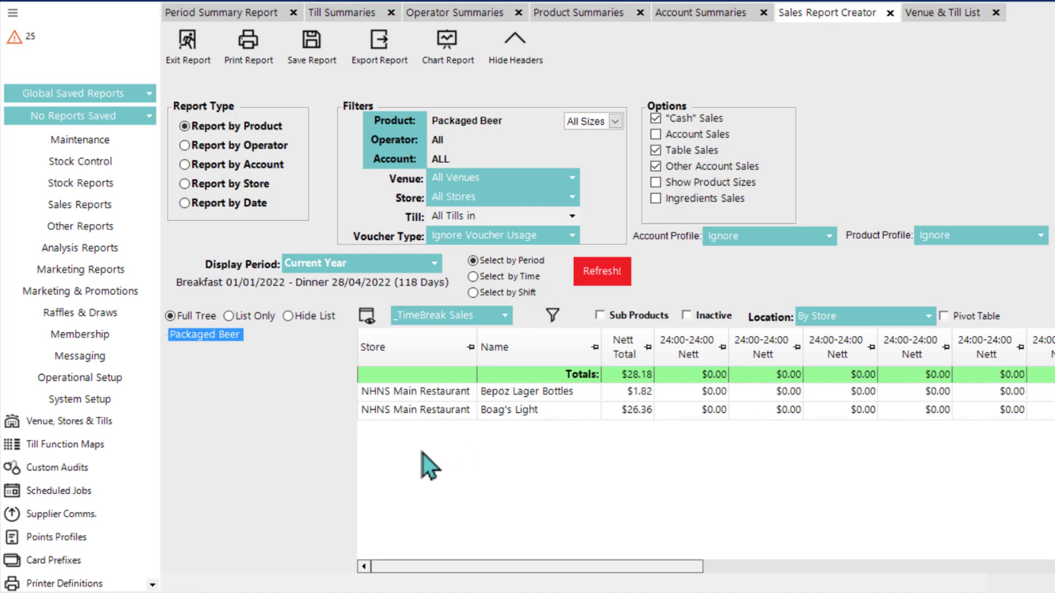
Step: Open the Stock On Hand report from the stock reports
click(83, 162)
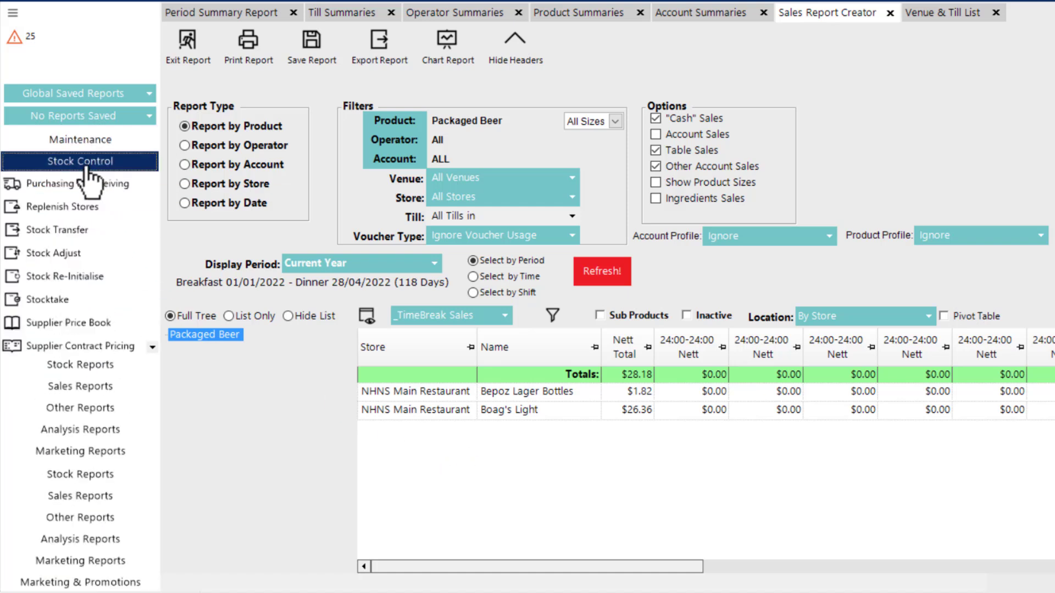
click(78, 365)
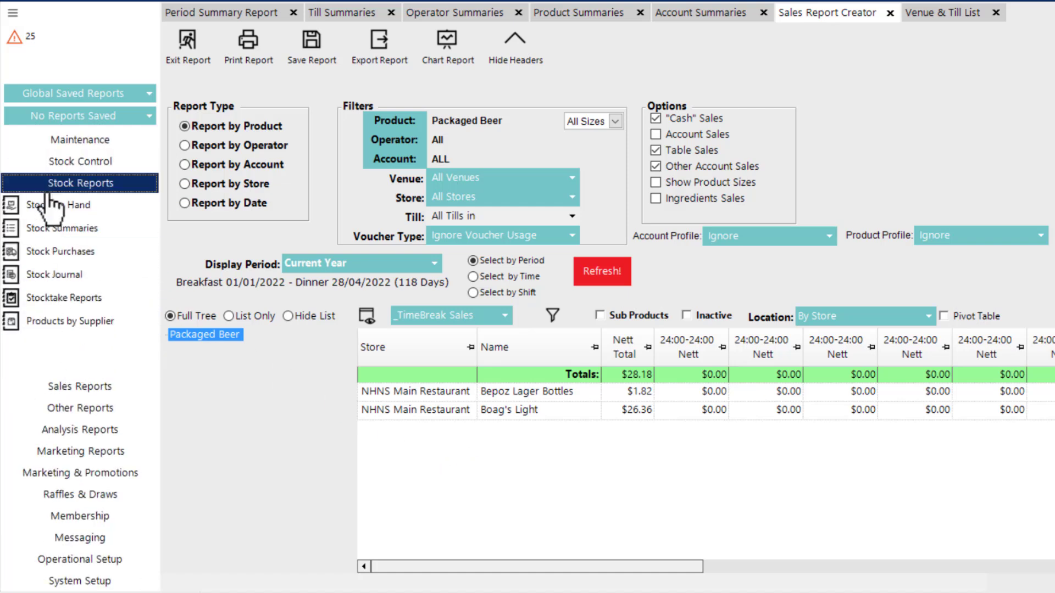
click(57, 214)
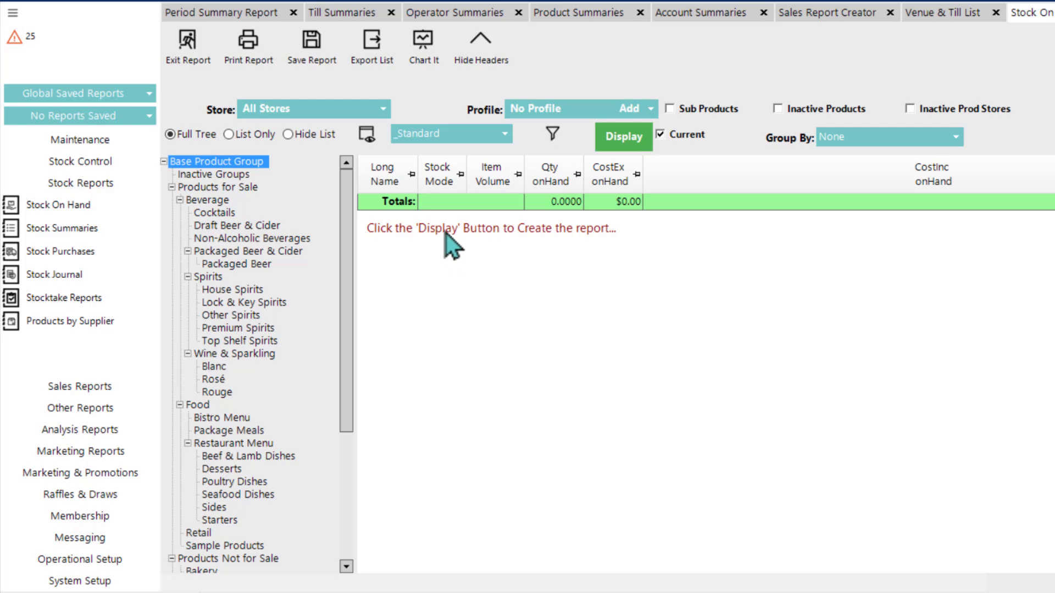
Step: Add the Volume column to the Stock On Hand report's _Standard view, save it and display the report with that view
click(368, 136)
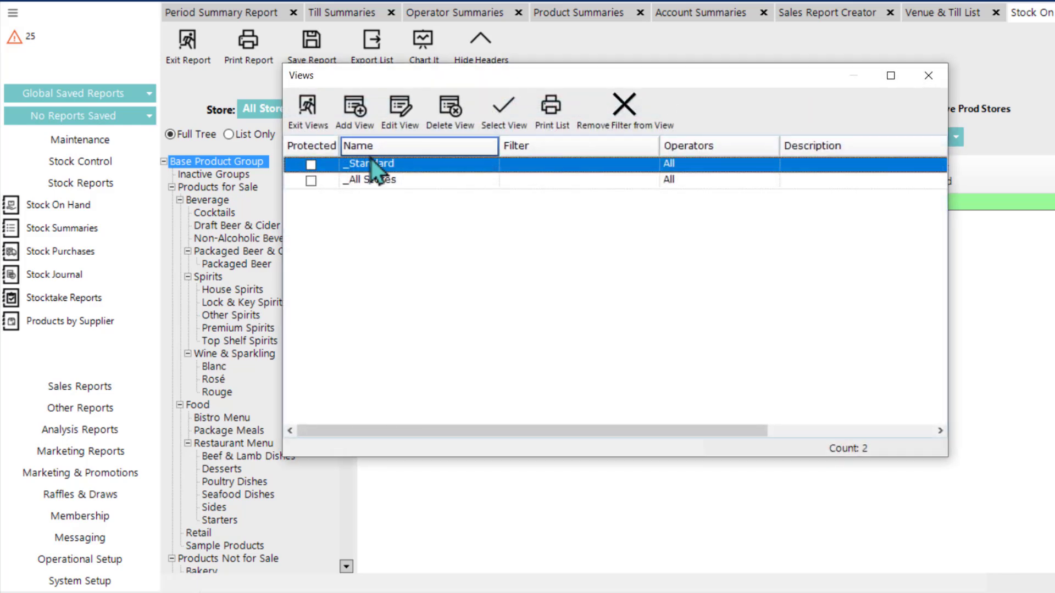
click(398, 117)
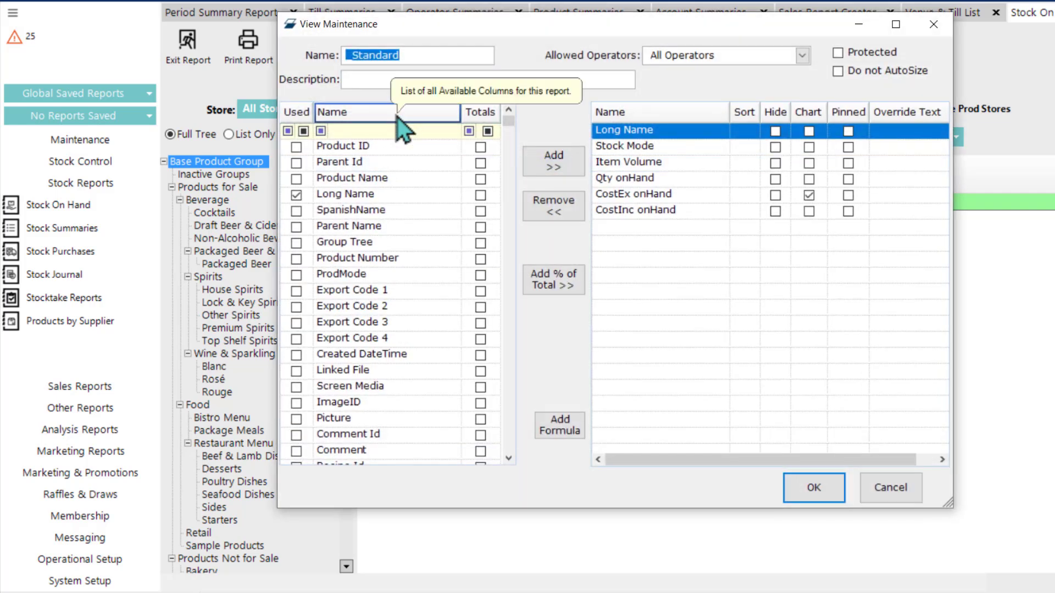
click(374, 135)
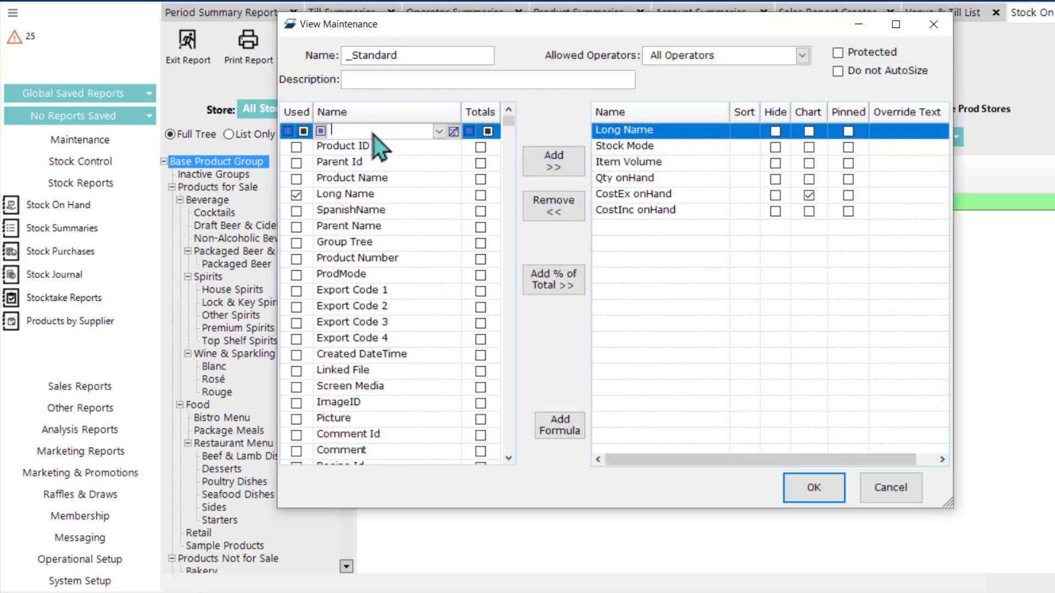
text(c)
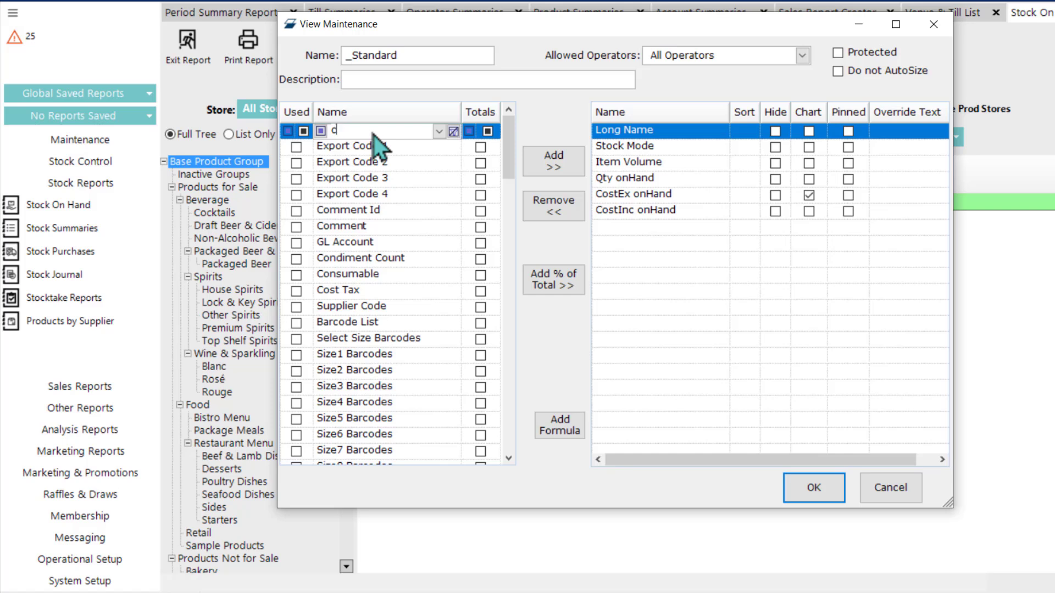
key(BackSpace)
text(vol)
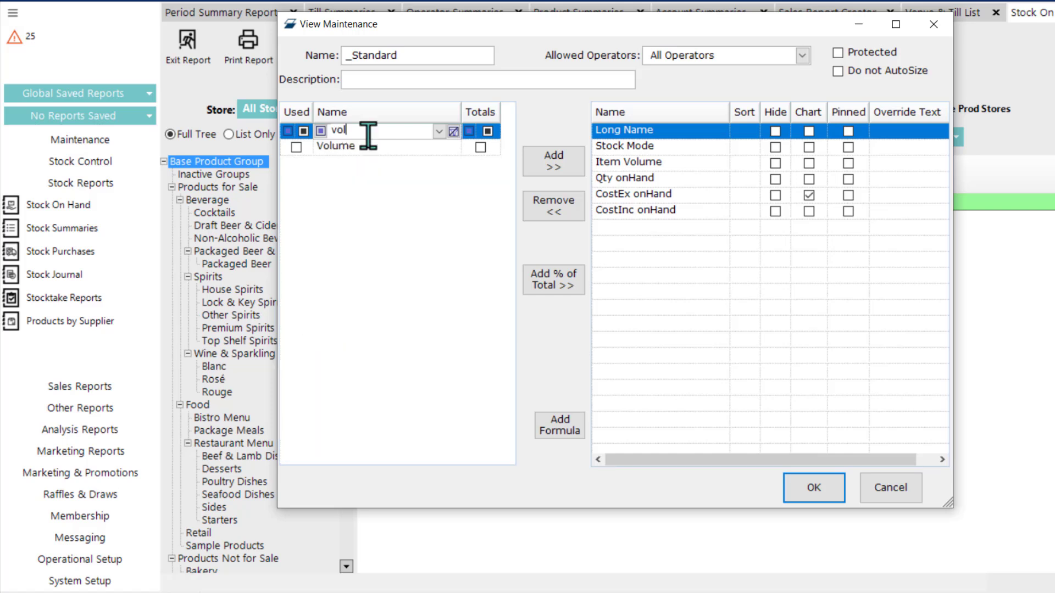
double_click(369, 144)
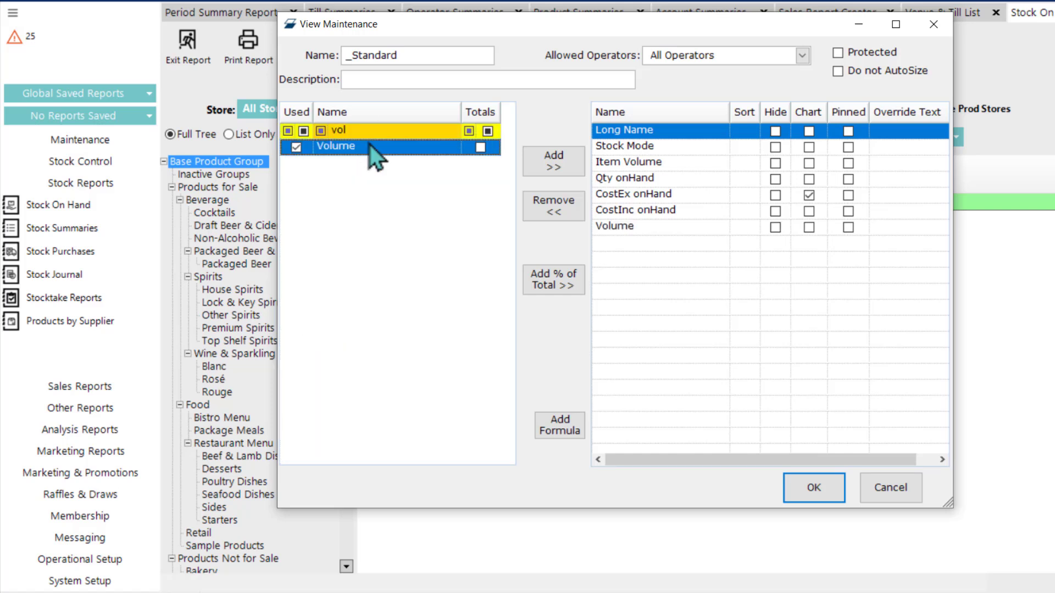
click(799, 488)
double_click(397, 168)
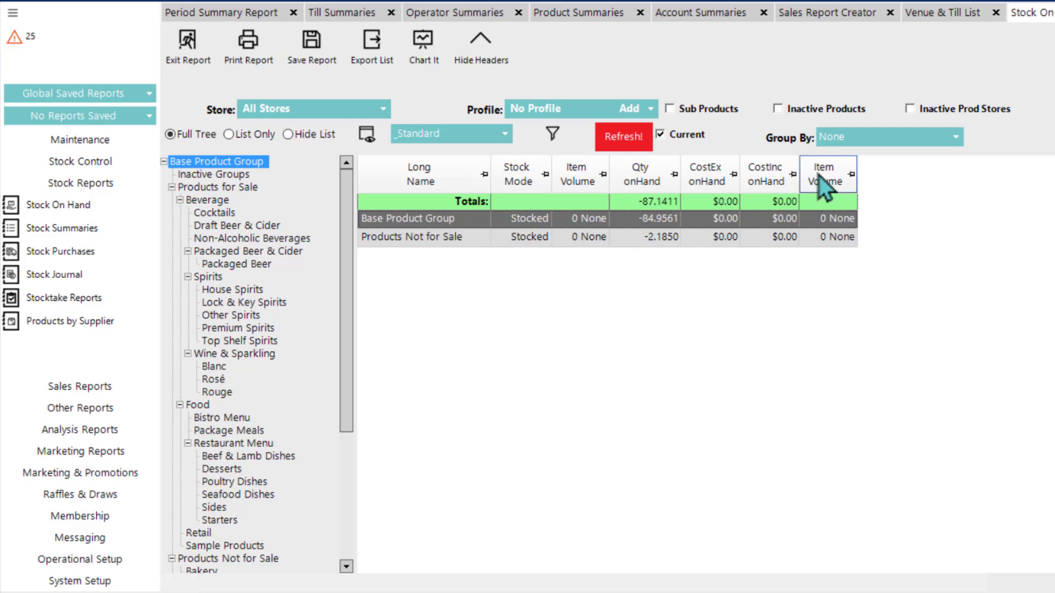
Step: Include sub products in the Stock On Hand report and filter the newly added Item Volume column to 1 L
click(669, 109)
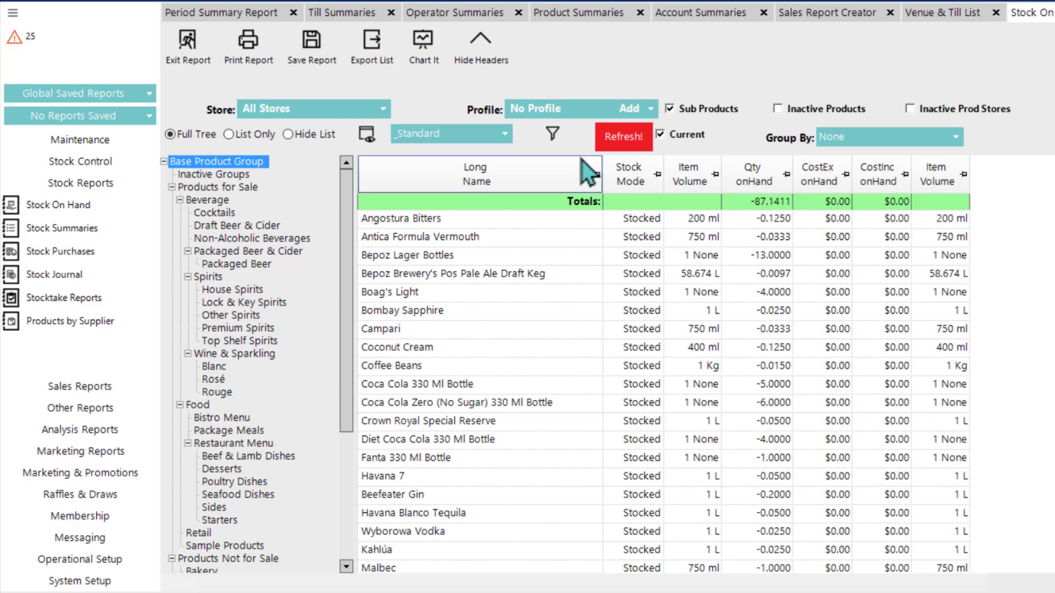
click(554, 135)
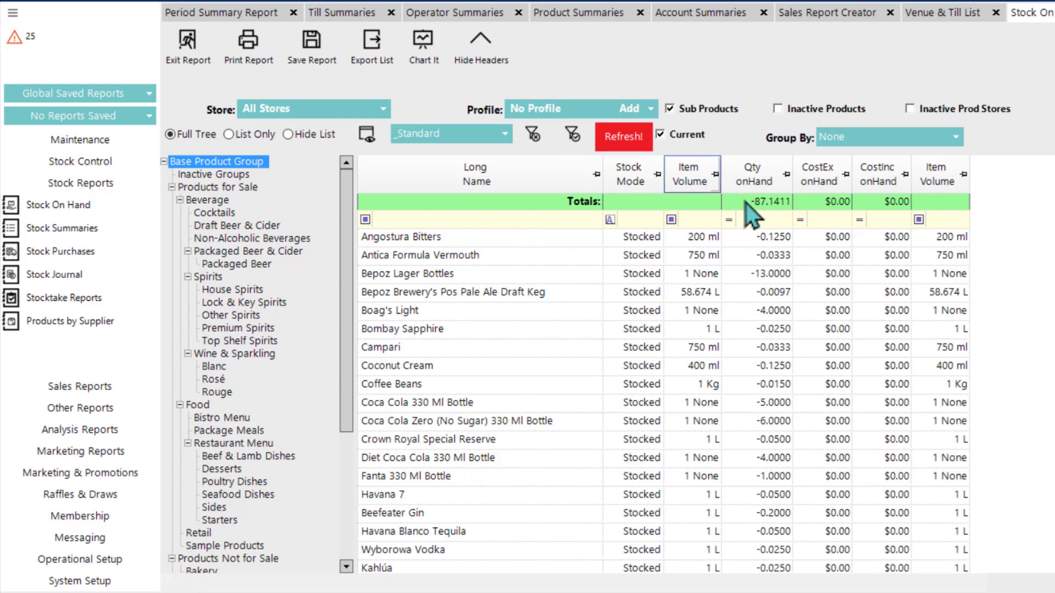
click(947, 220)
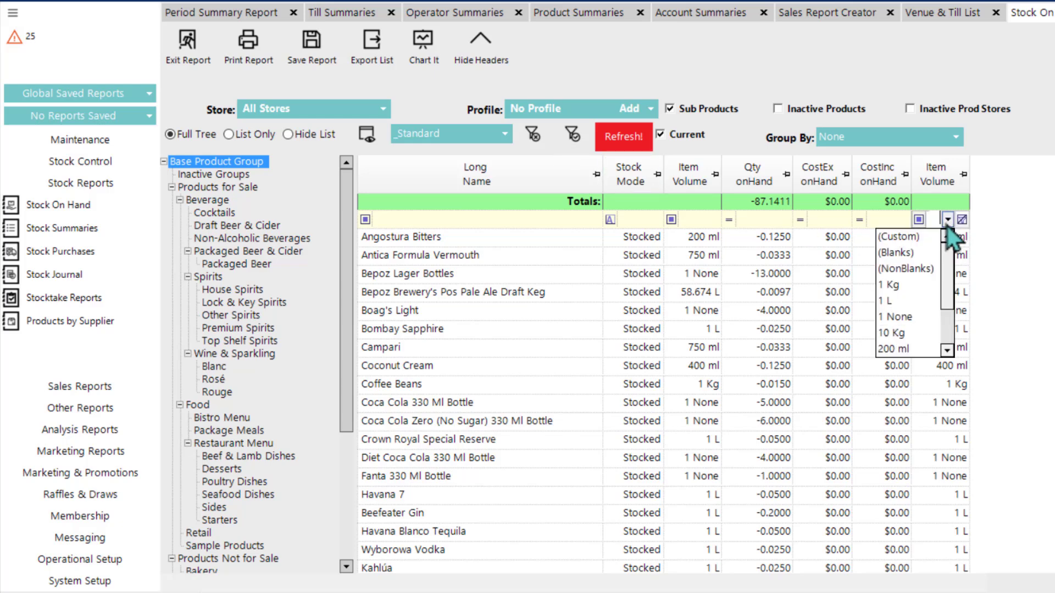
click(910, 299)
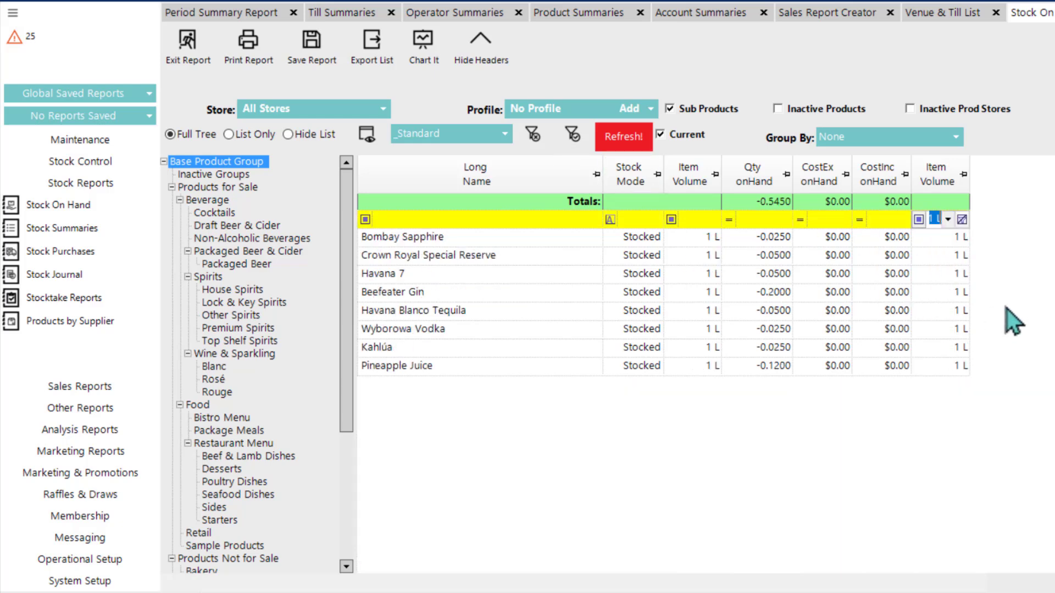
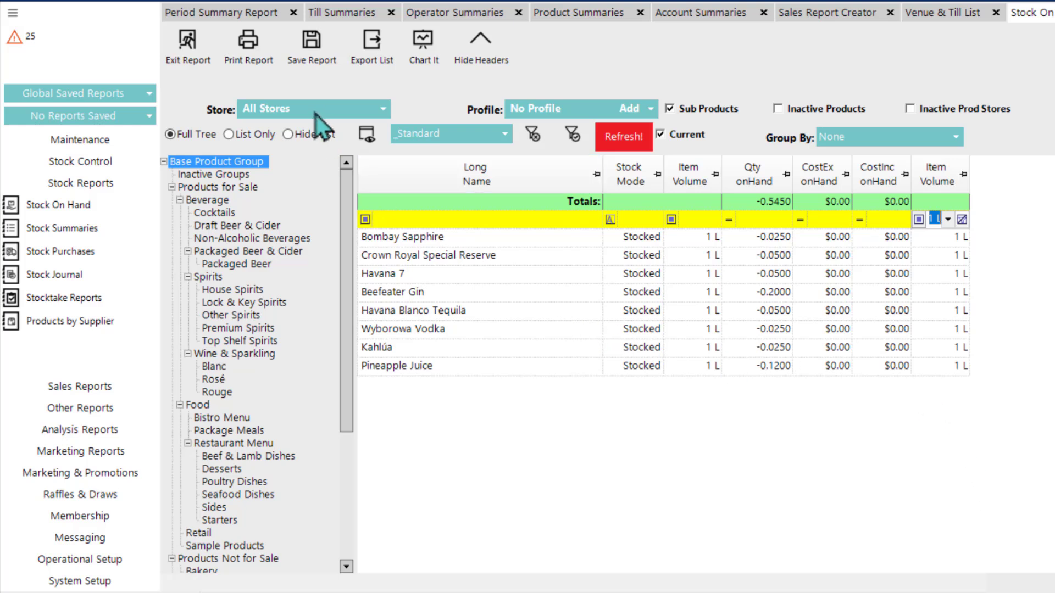
Step: Save the filtered Stock On Hand report as a Global Hidden report, named with the owner's first name and "1L Stock on Hand"
click(320, 64)
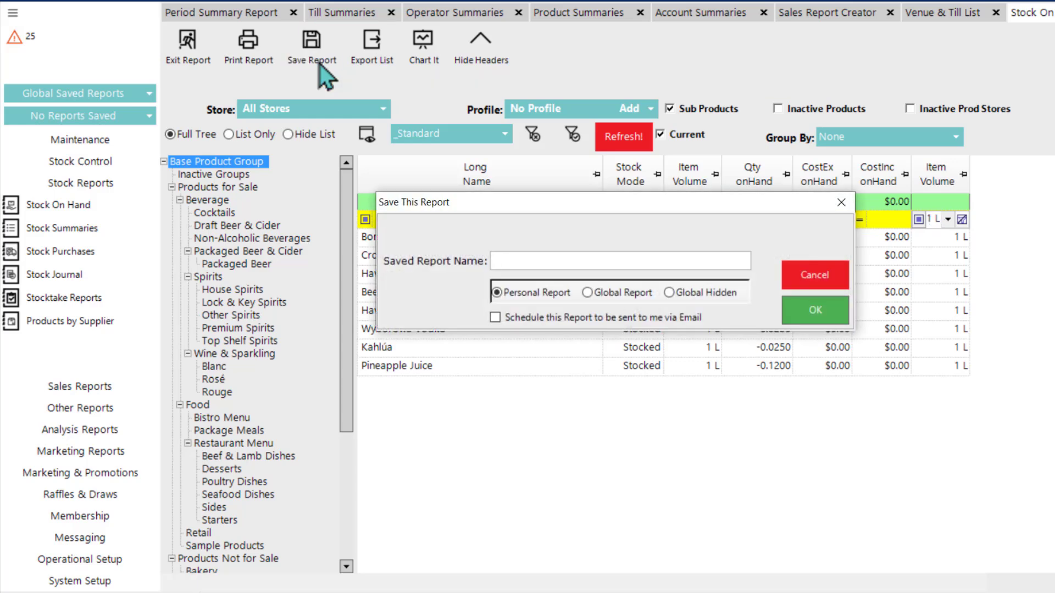
click(559, 257)
text(Allen)
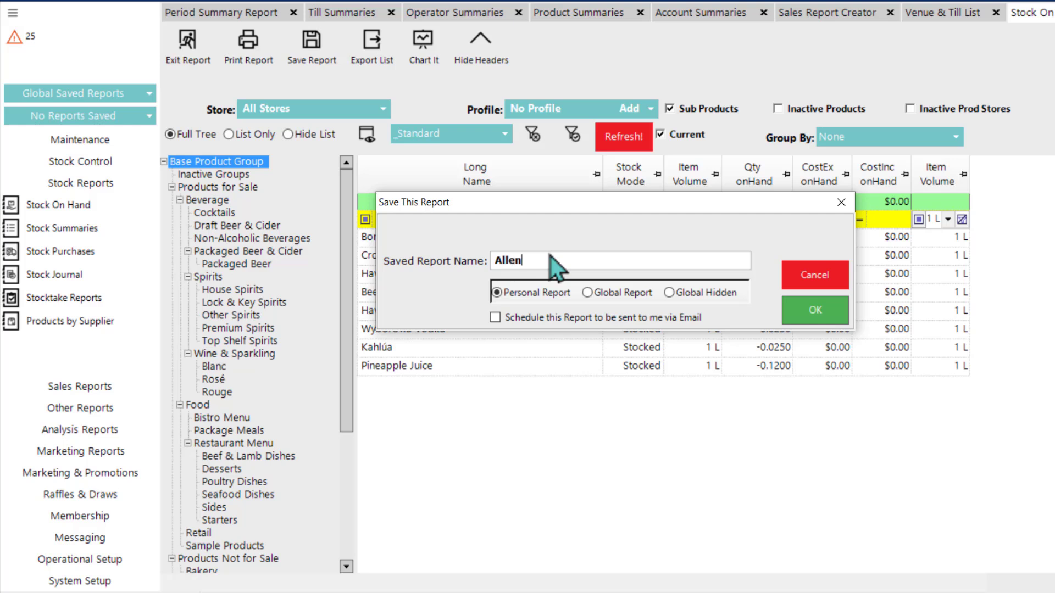
text('s 1L Stock on Hand)
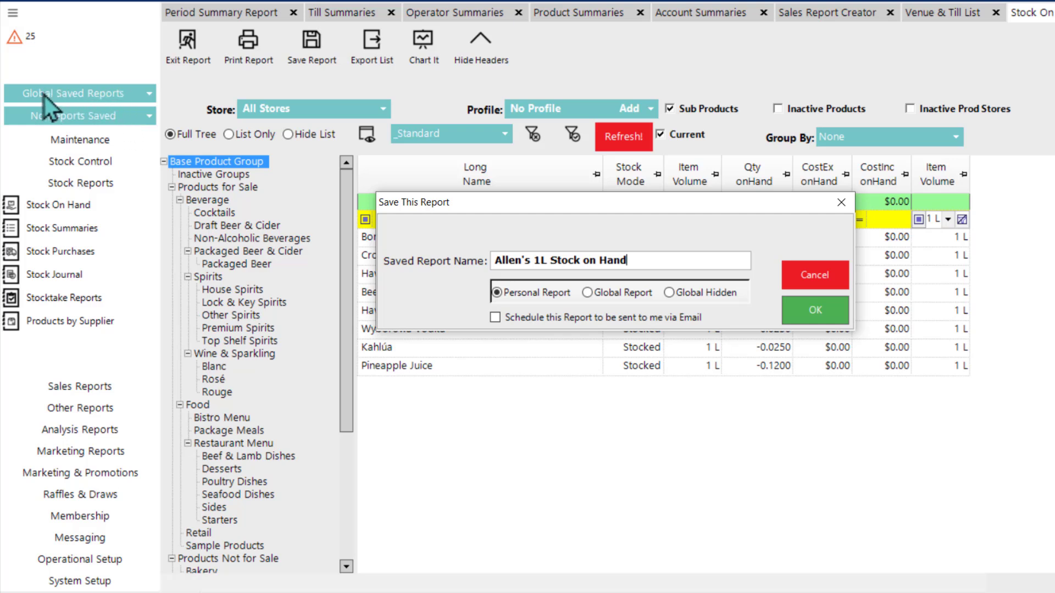
click(587, 293)
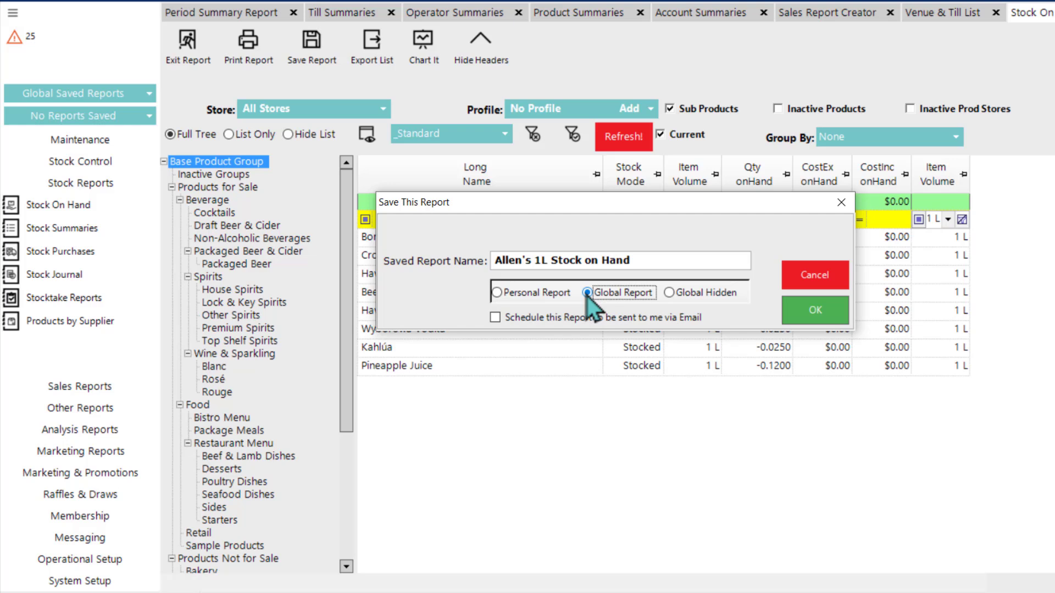
click(678, 295)
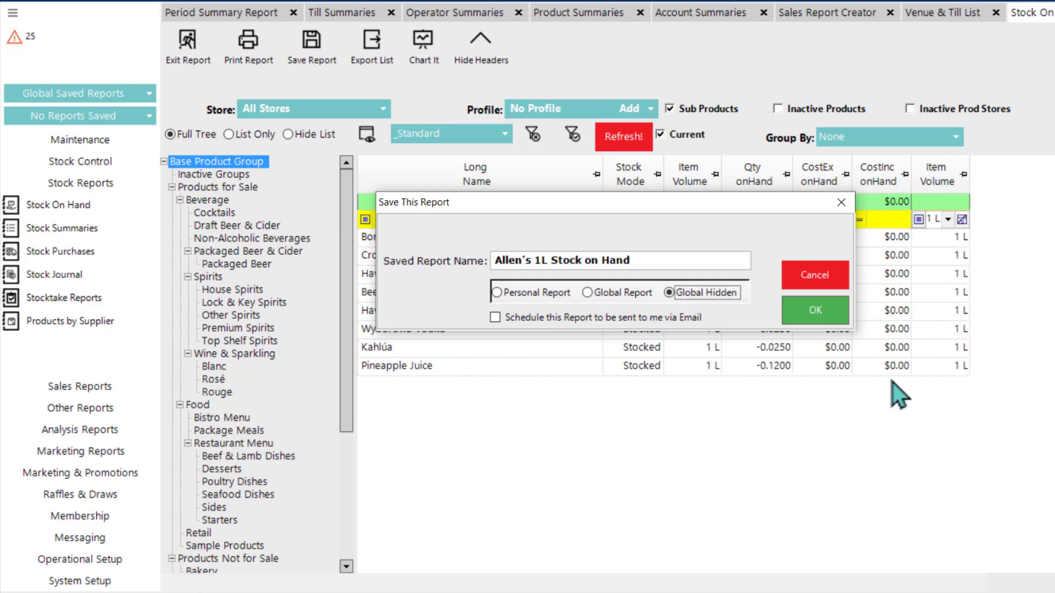
click(819, 306)
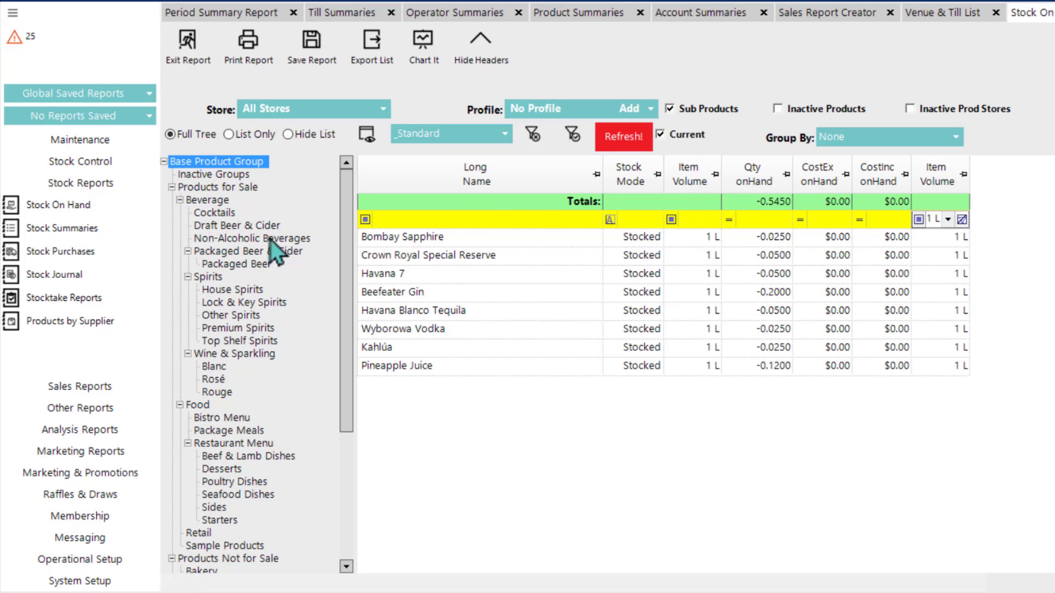
Step: Check the list of global saved reports and open the Saved Reports list from the other reports
click(107, 98)
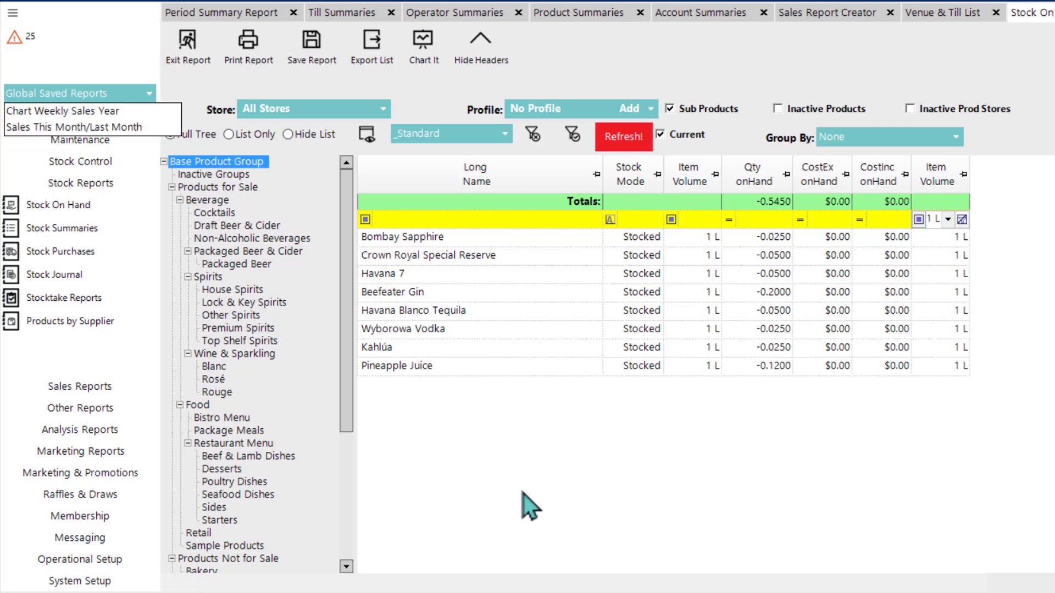
click(464, 425)
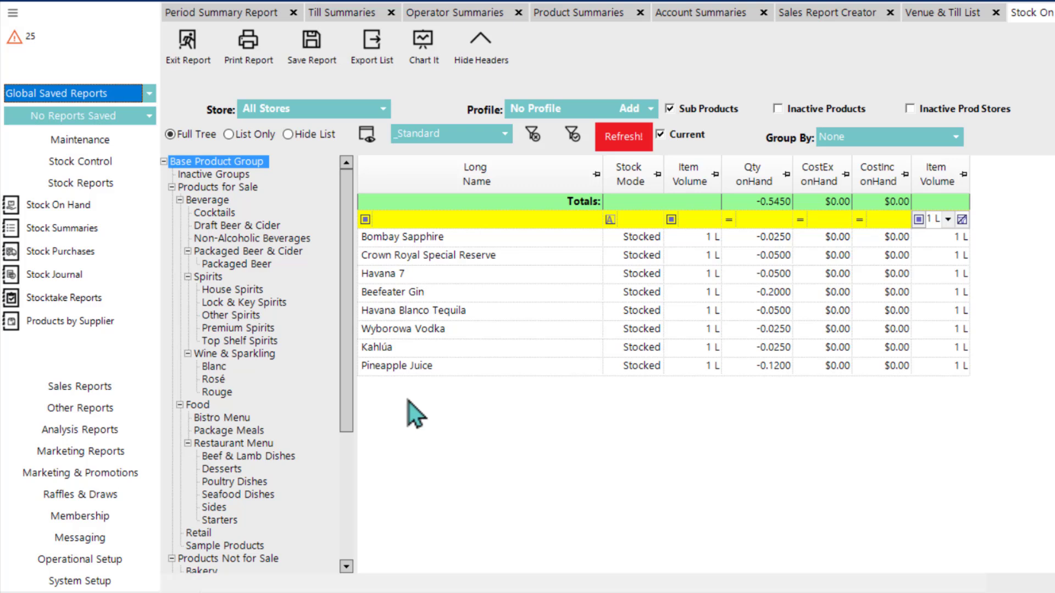
click(87, 413)
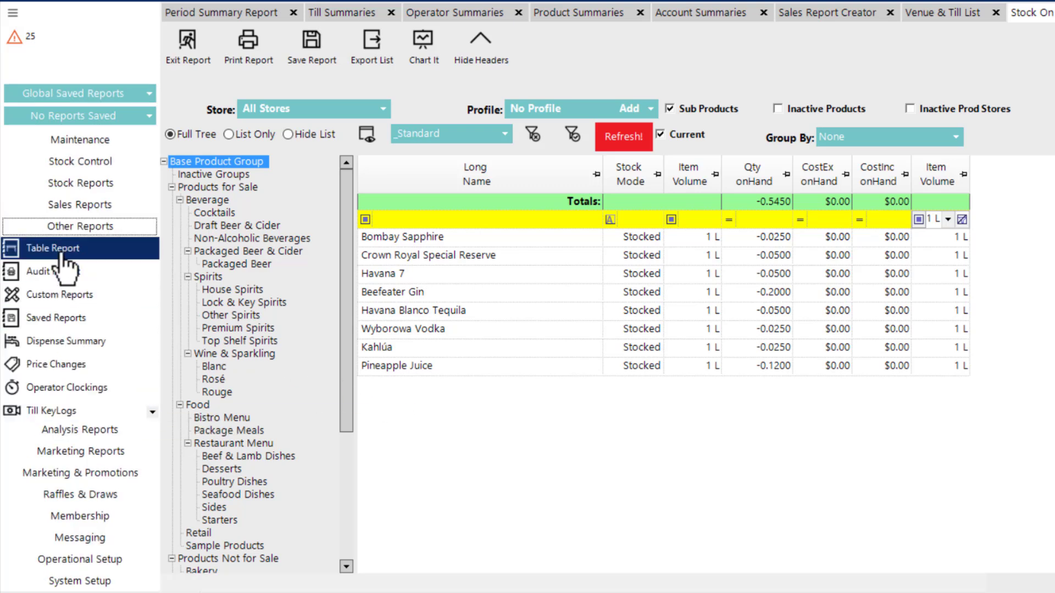
click(51, 321)
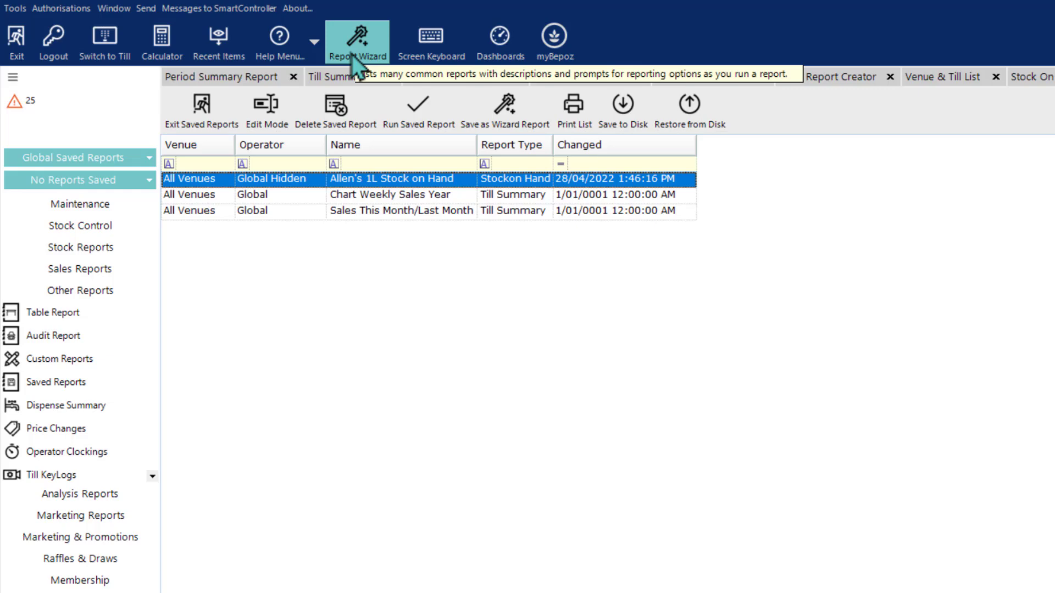
Step: Run the Product Type Sales by Store report from the Report Wizard's Product Performance category for the Current Year
click(352, 55)
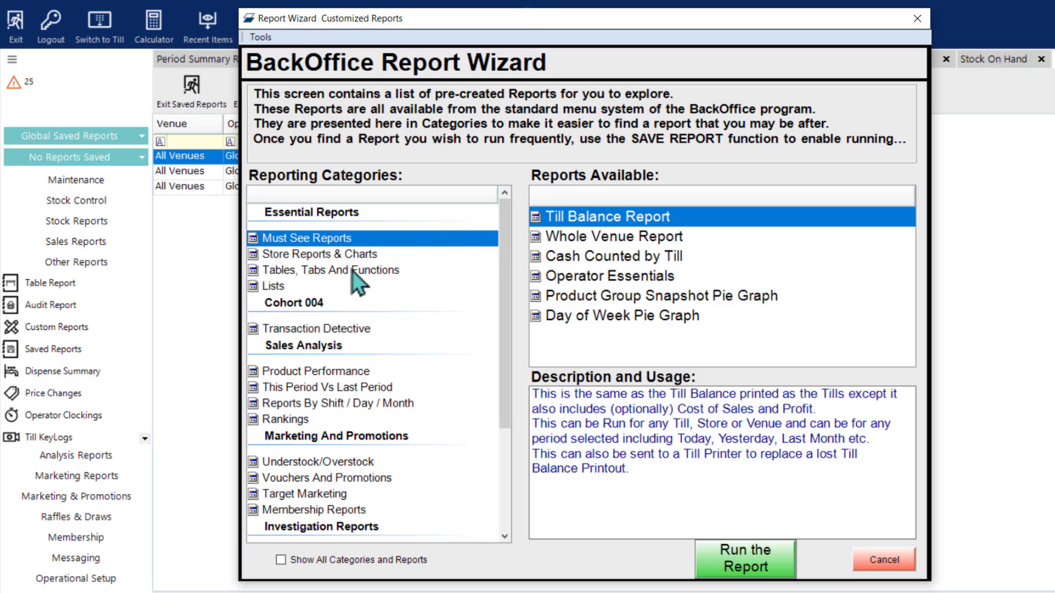
click(336, 192)
drag(506, 358, 502, 467)
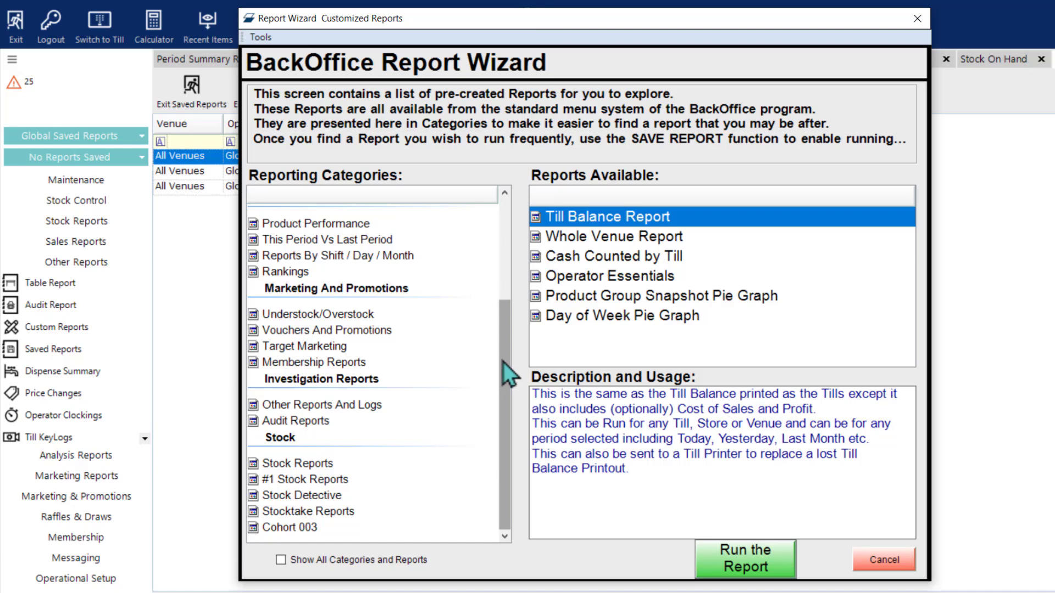
drag(503, 361, 501, 315)
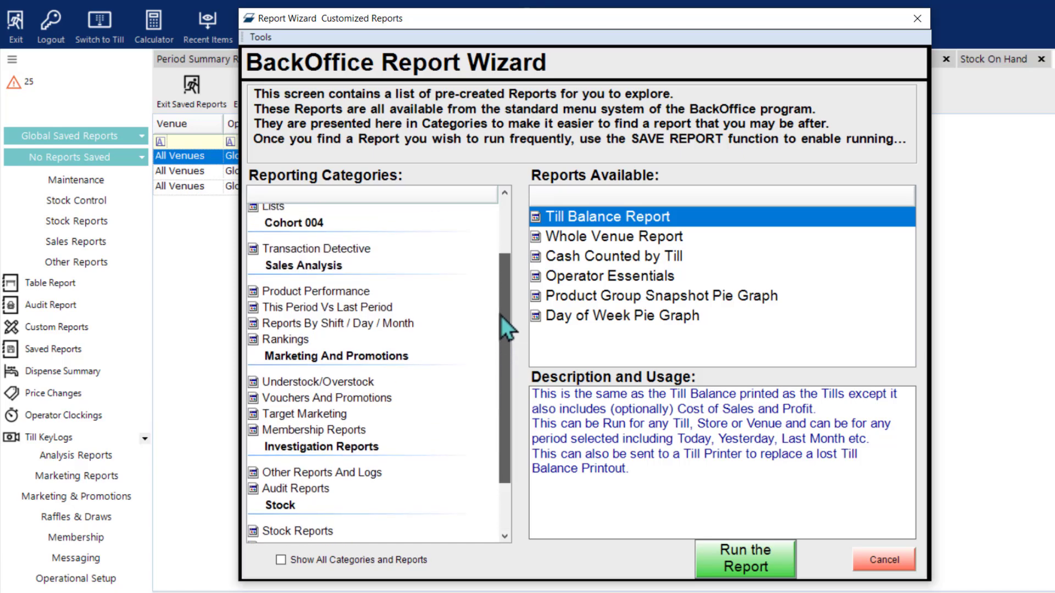
click(304, 296)
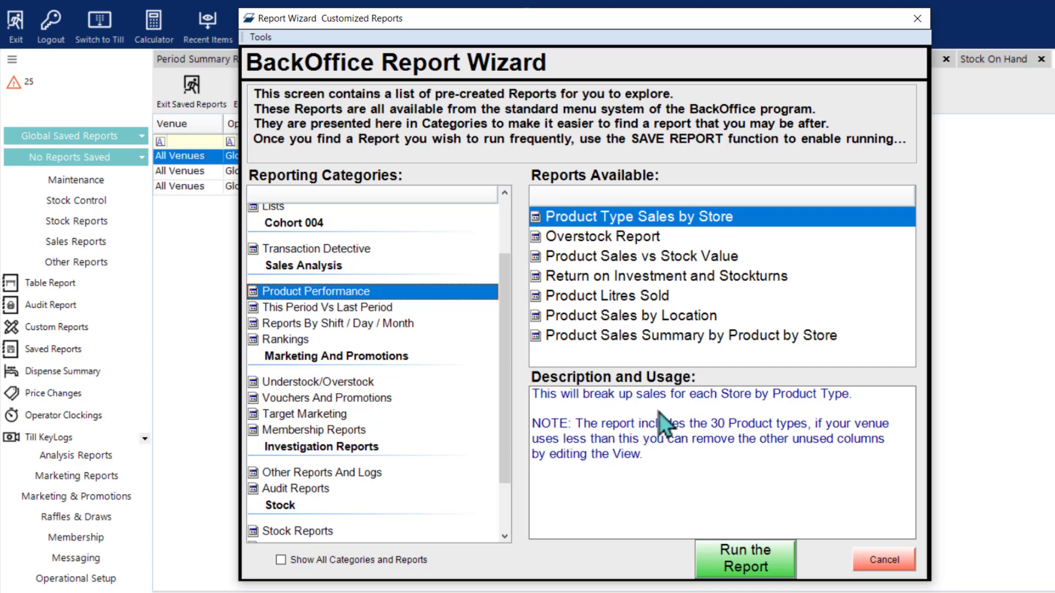
click(738, 556)
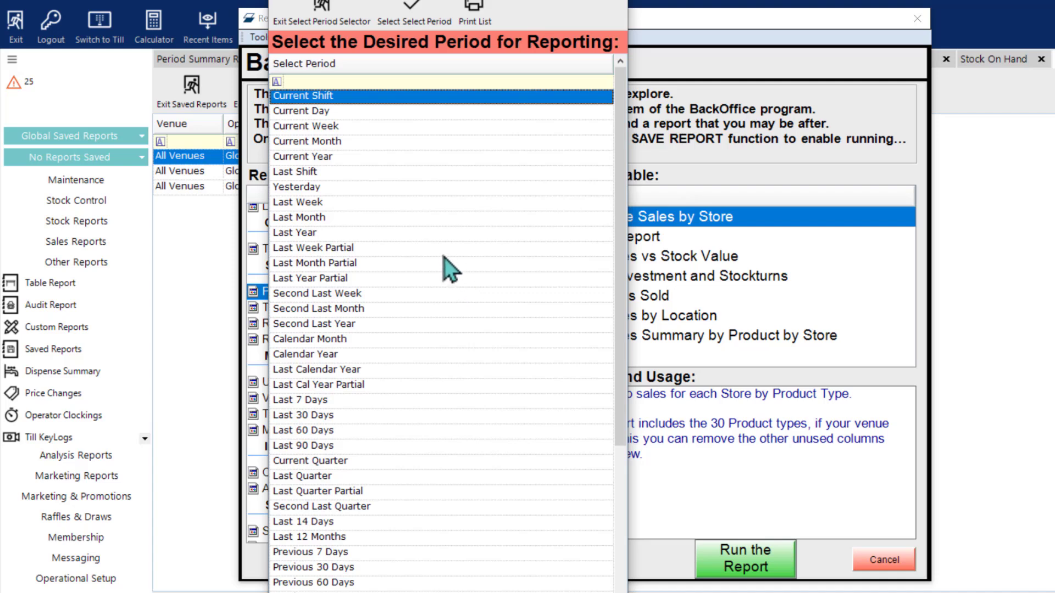
double_click(335, 158)
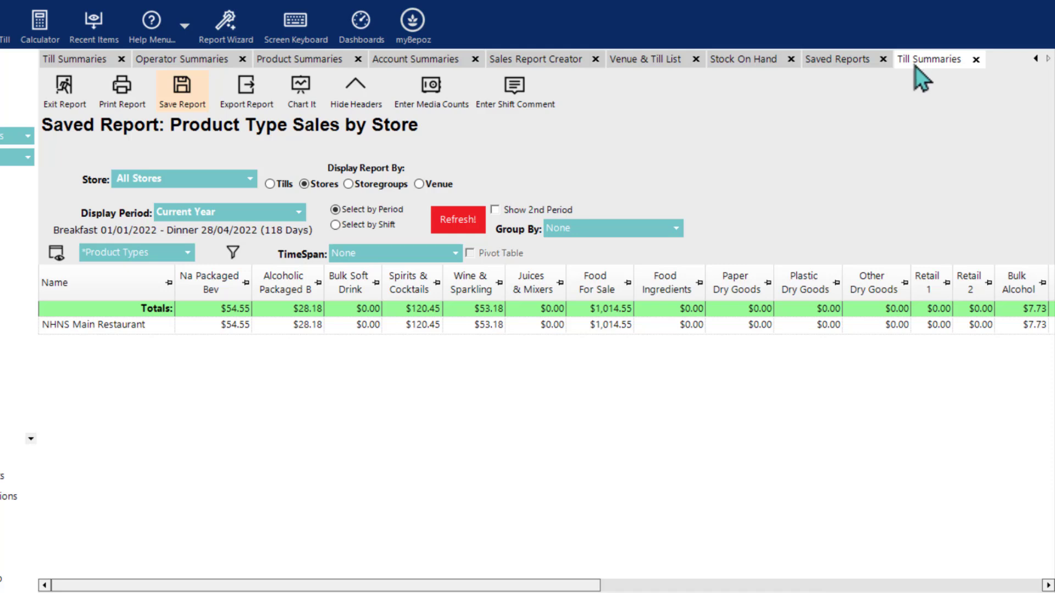
click(304, 184)
click(217, 39)
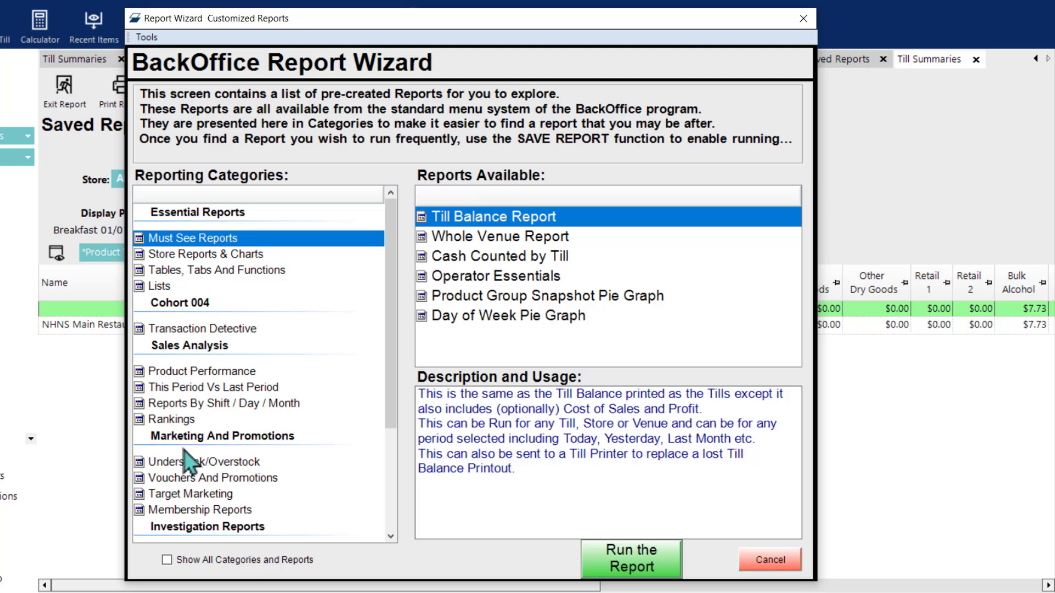
click(762, 564)
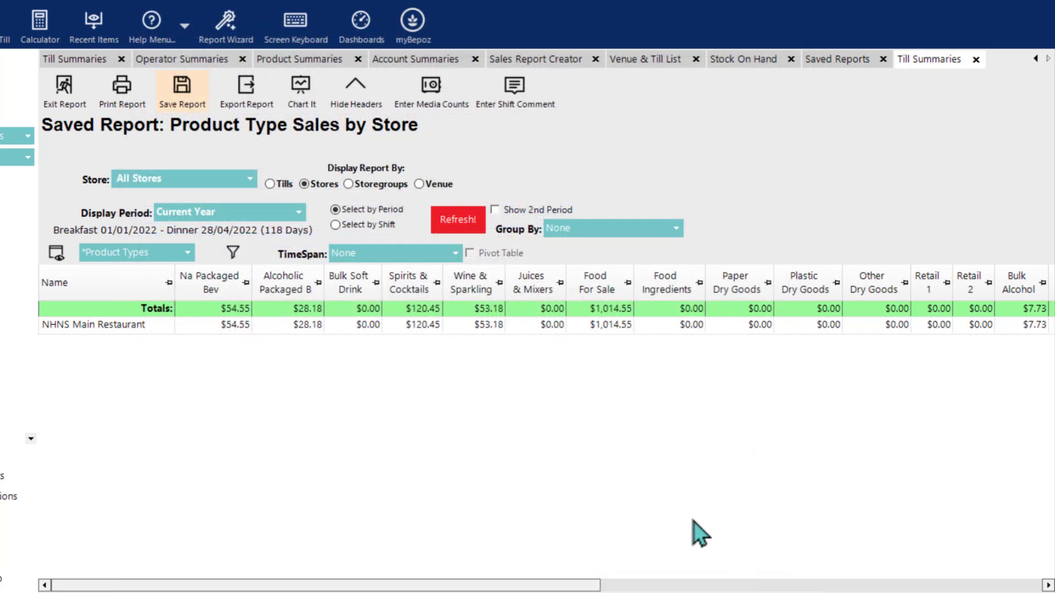
Step: Look through the wizard report form for the saved 1L stock report, including its authorisation and group options, and cancel it
click(842, 62)
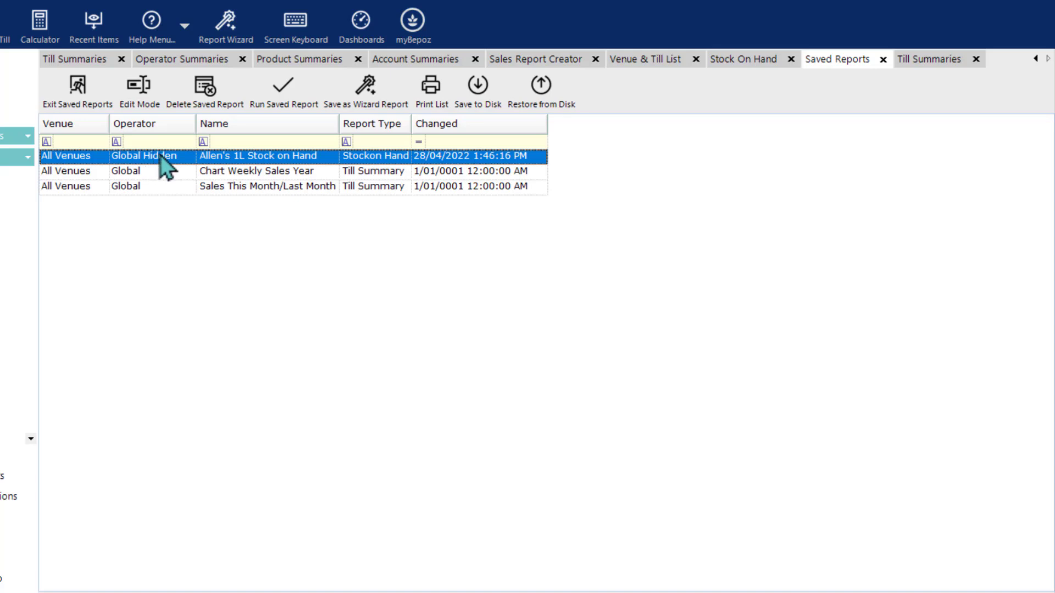
click(352, 99)
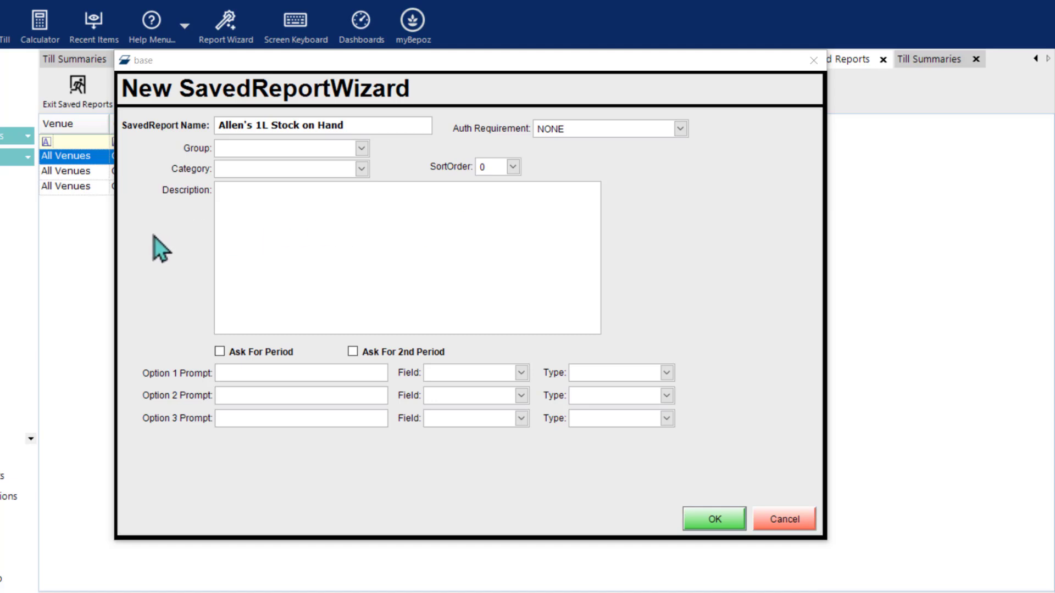
click(345, 126)
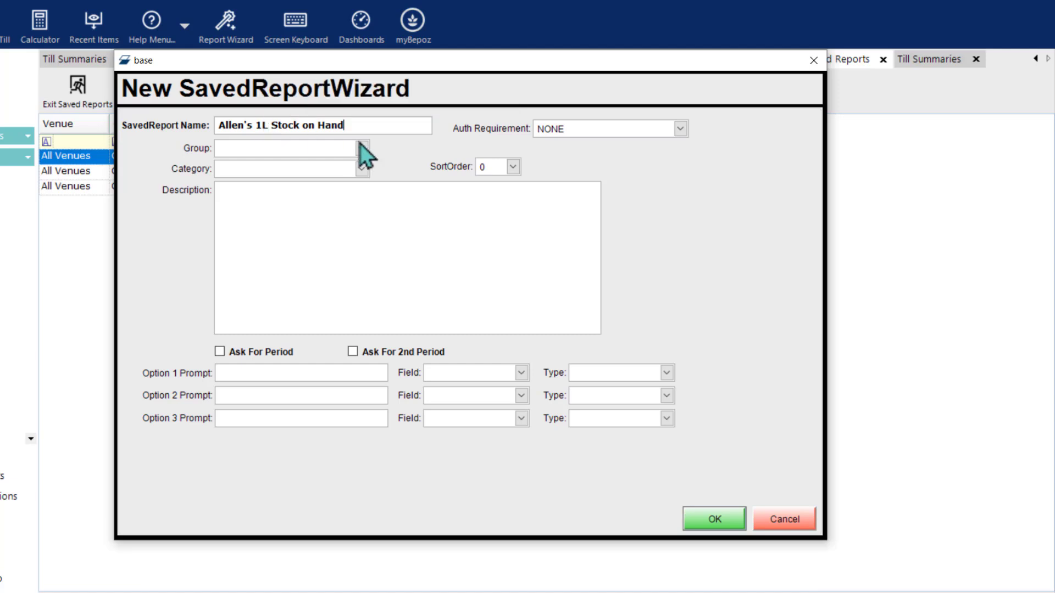
click(681, 129)
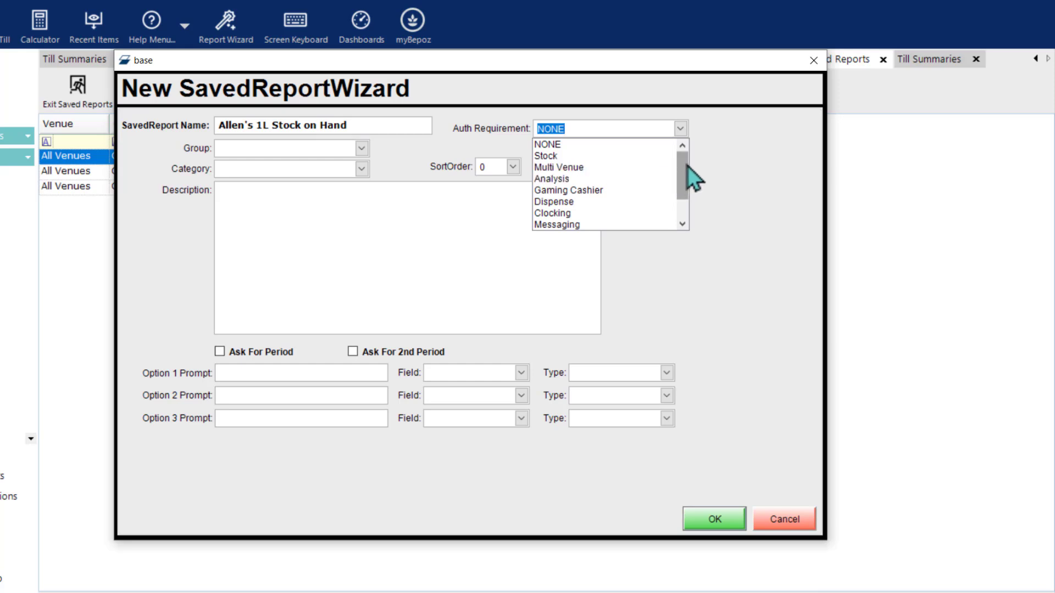
click(724, 171)
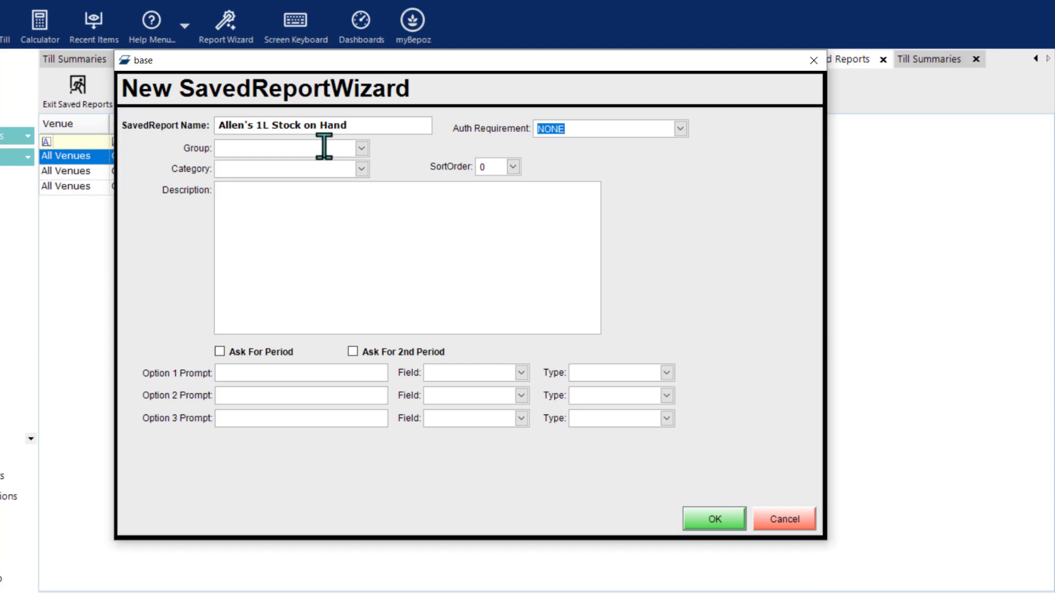
click(362, 149)
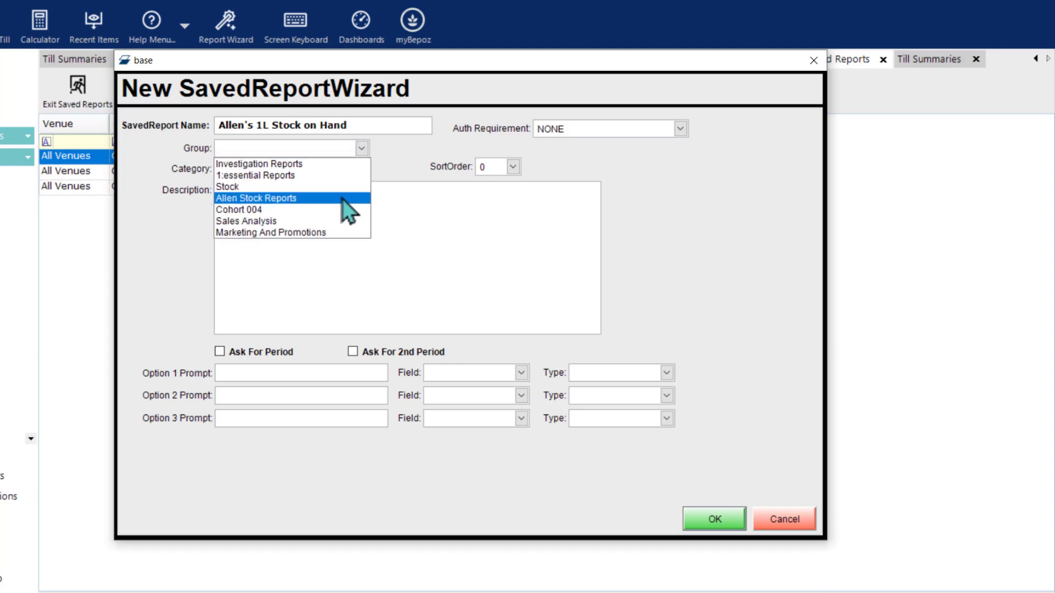
click(393, 157)
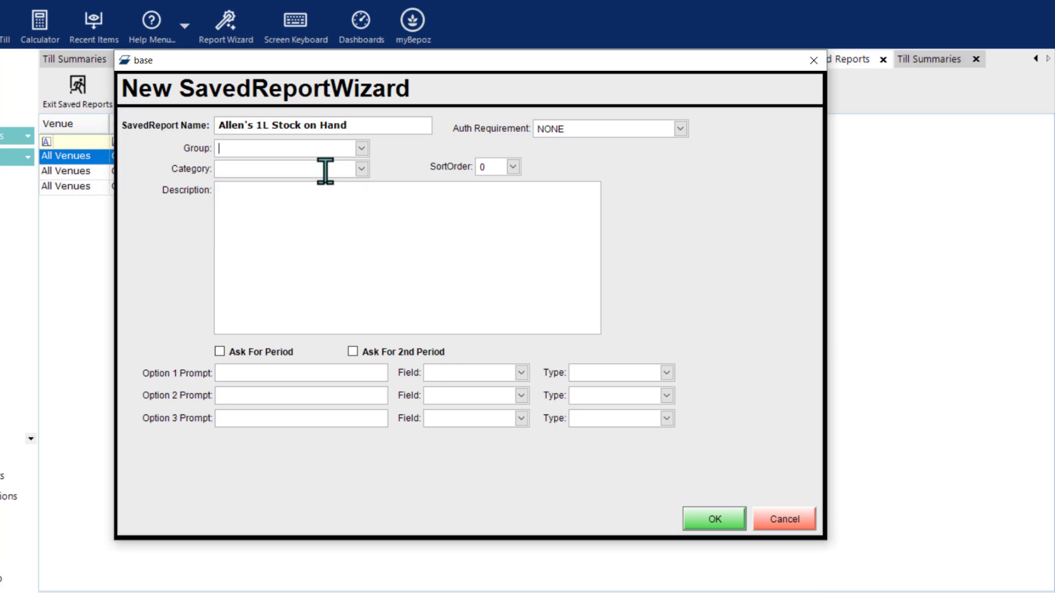
click(325, 169)
click(330, 199)
click(794, 519)
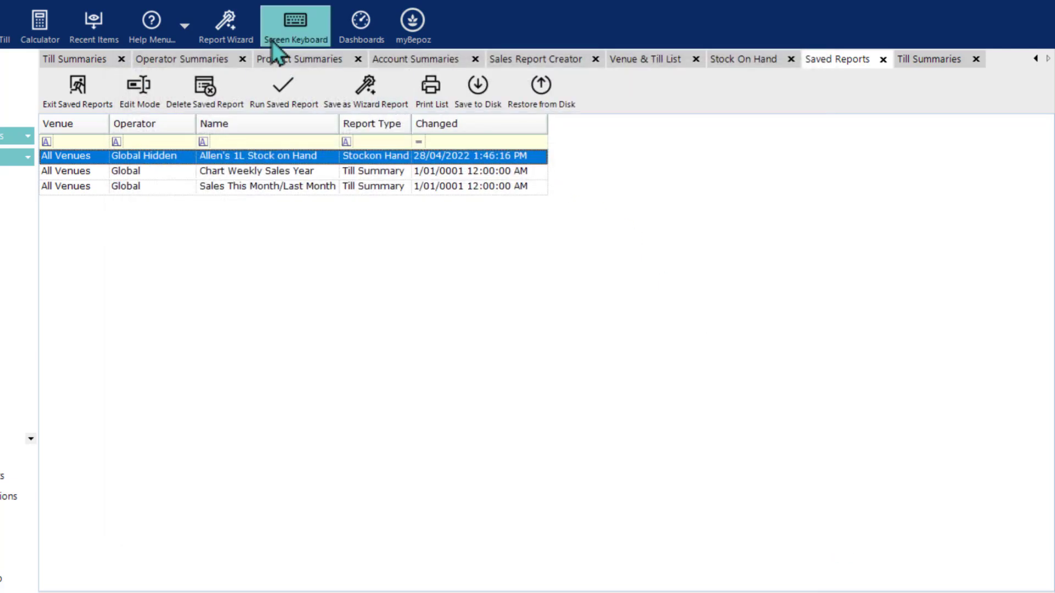
Step: Open the Report Wizard's #1 Stock Reports category and view the description of the second stock report
click(218, 34)
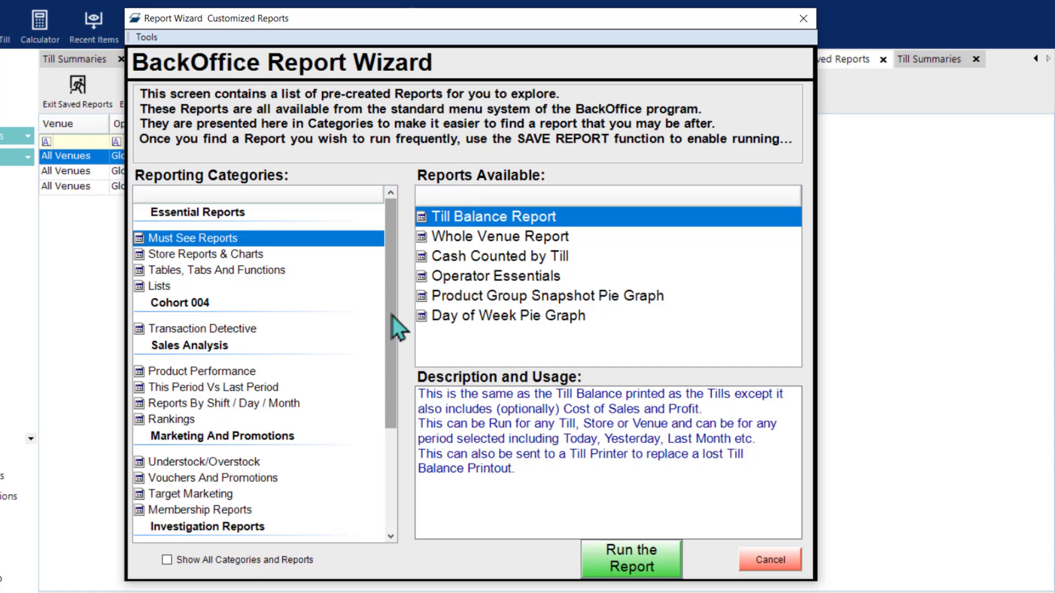
drag(398, 328, 405, 454)
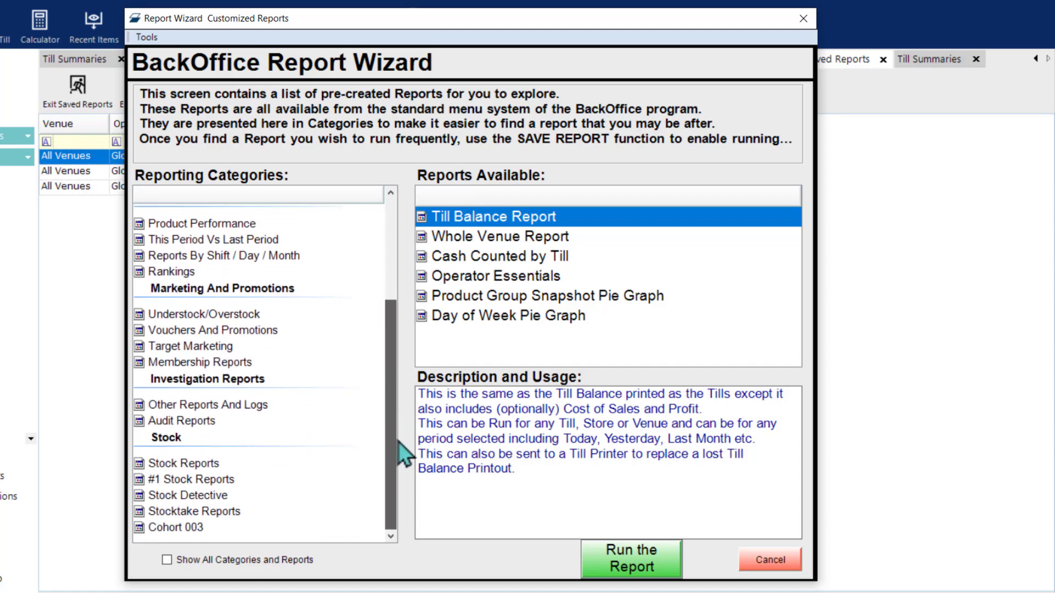
click(170, 482)
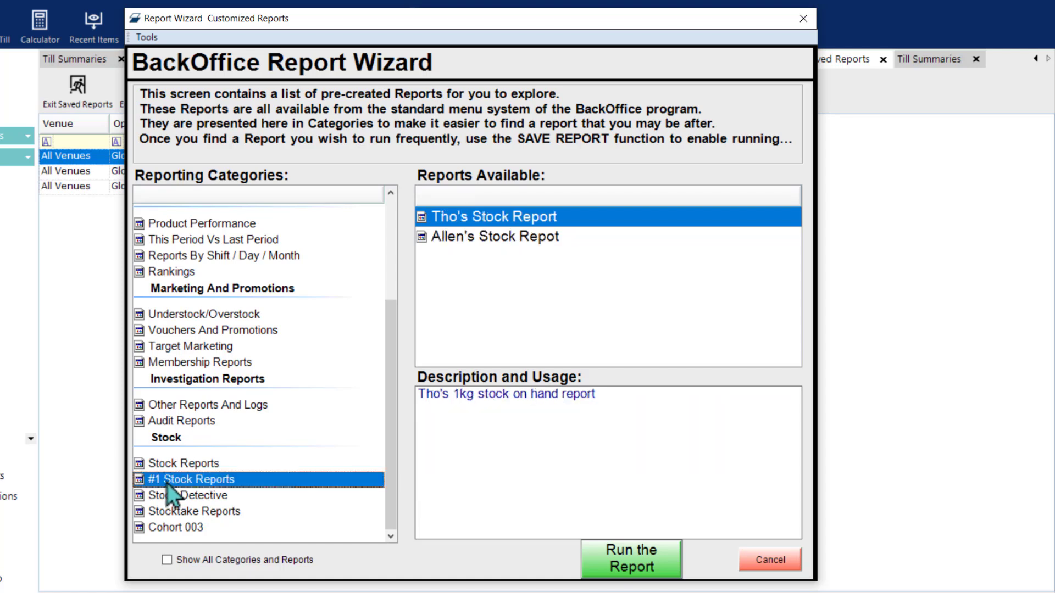
click(479, 241)
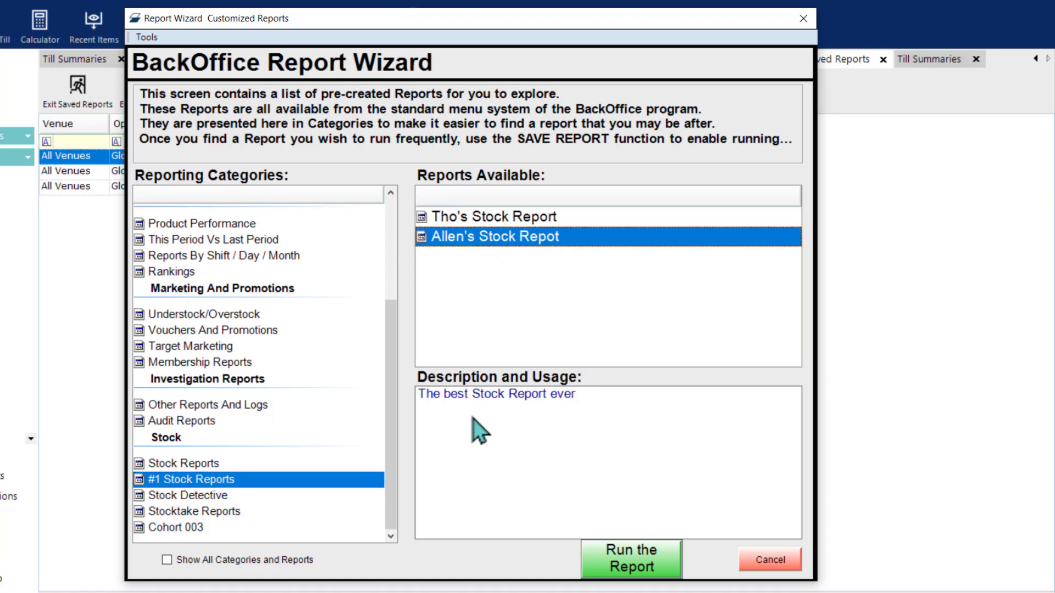